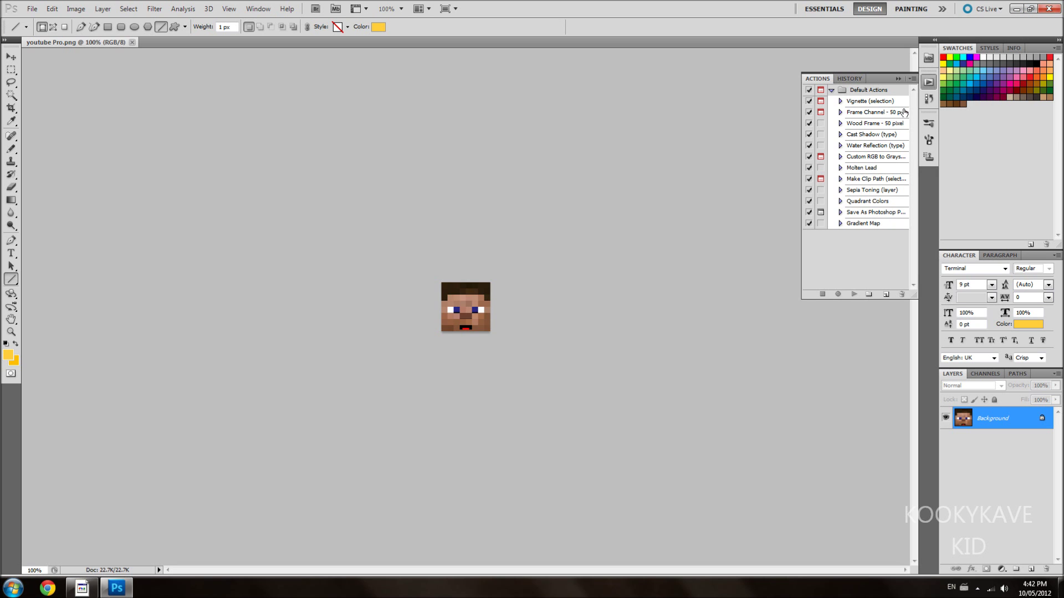
# Close the current image and inspect the desktop's char skin in Photoshop at 800%, closing the program when finished
pyautogui.click(1050, 10)
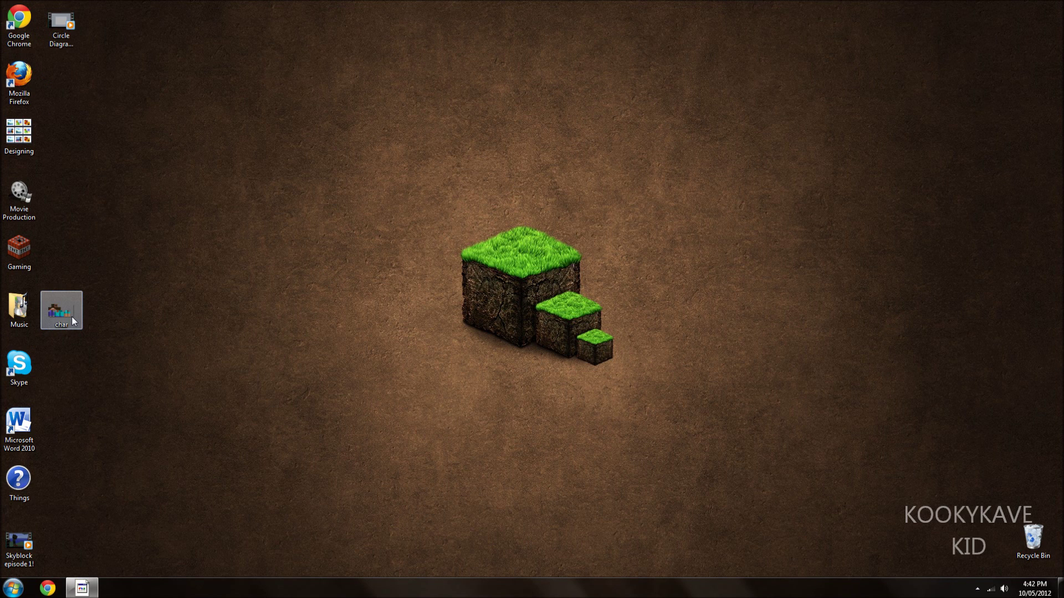
pyautogui.doubleClick(72, 317)
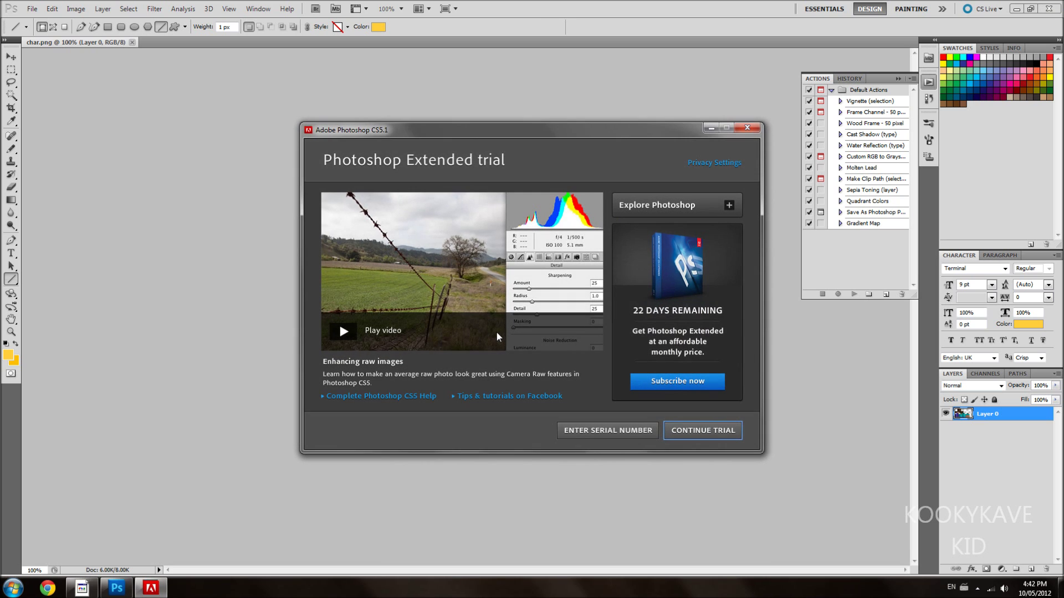
pyautogui.click(688, 432)
pyautogui.hotkey('ctrl', '+')
pyautogui.hotkey('ctrl', '+')
pyautogui.hotkey('ctrl', '+')
pyautogui.hotkey('ctrl', '+')
pyautogui.hotkey('ctrl', '+')
pyautogui.hotkey('ctrl', '+')
pyautogui.hotkey('ctrl', '+')
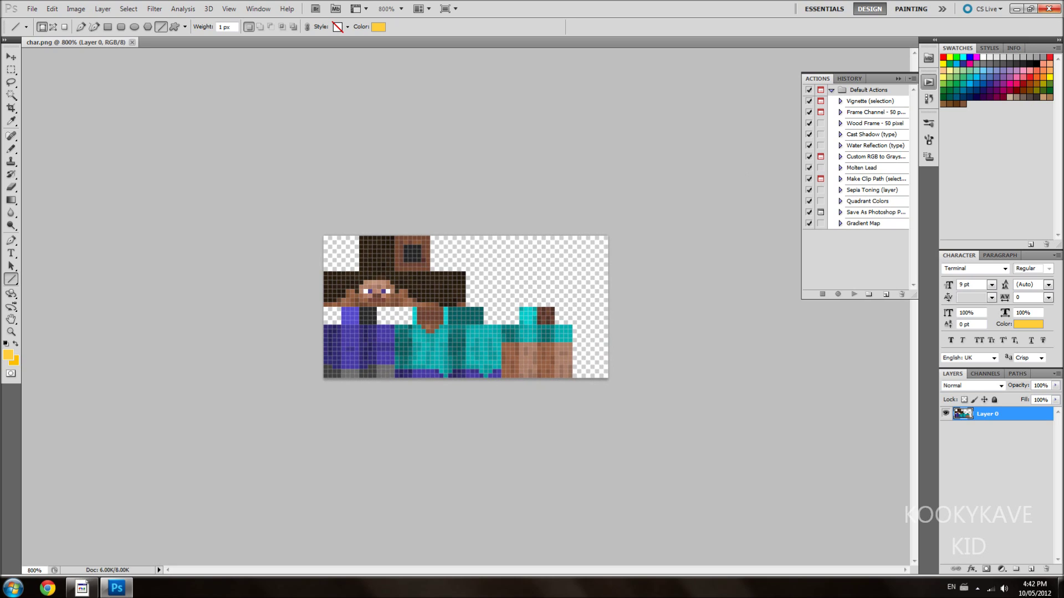
pyautogui.click(1049, 8)
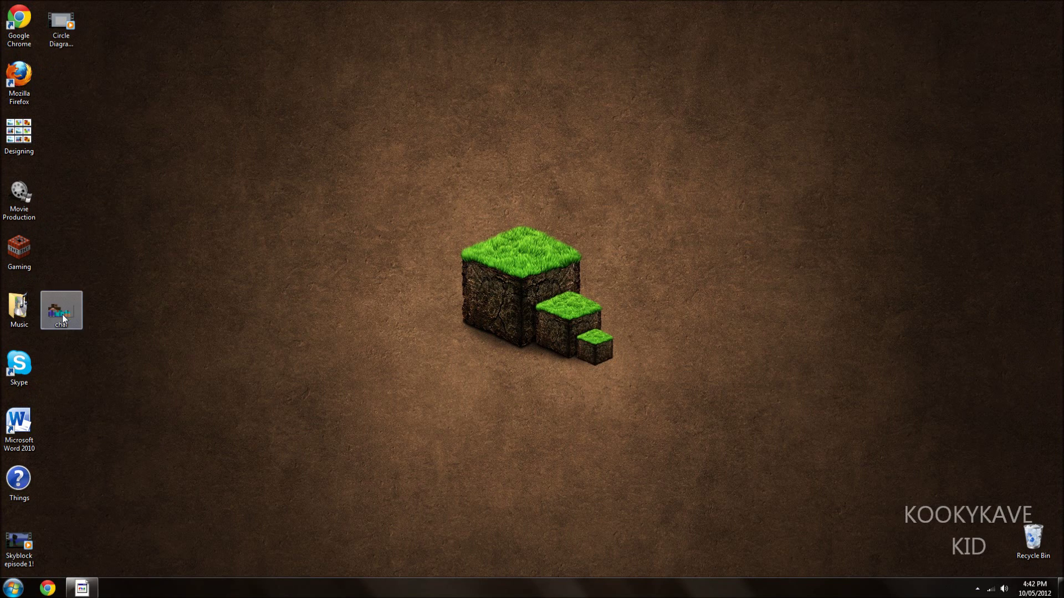
# Open the desktop's char image in Paint.NET
pyautogui.rightClick(62, 314)
pyautogui.moveTo(115, 361)
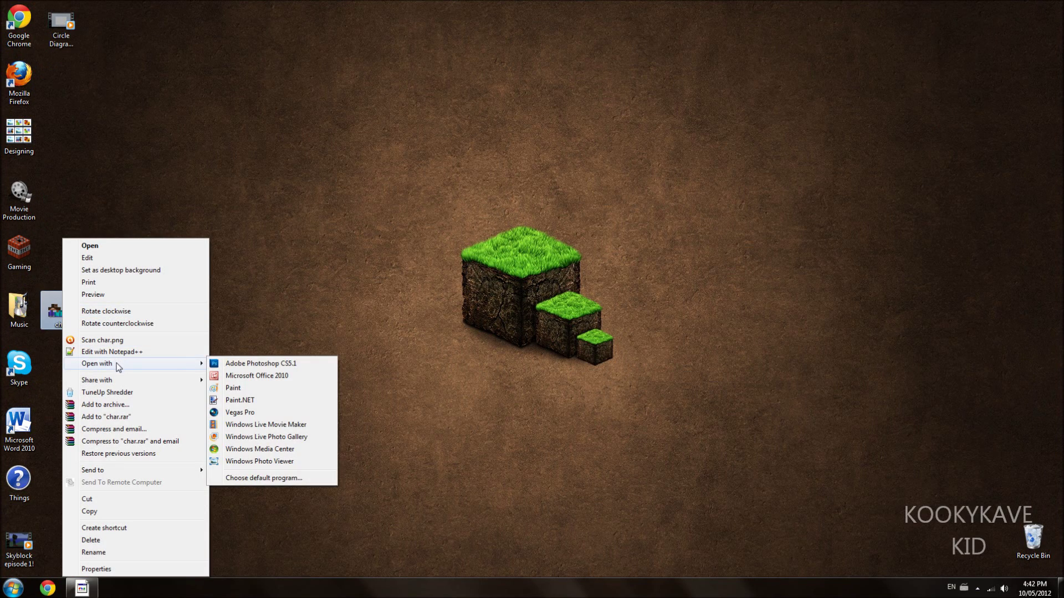
pyautogui.click(255, 402)
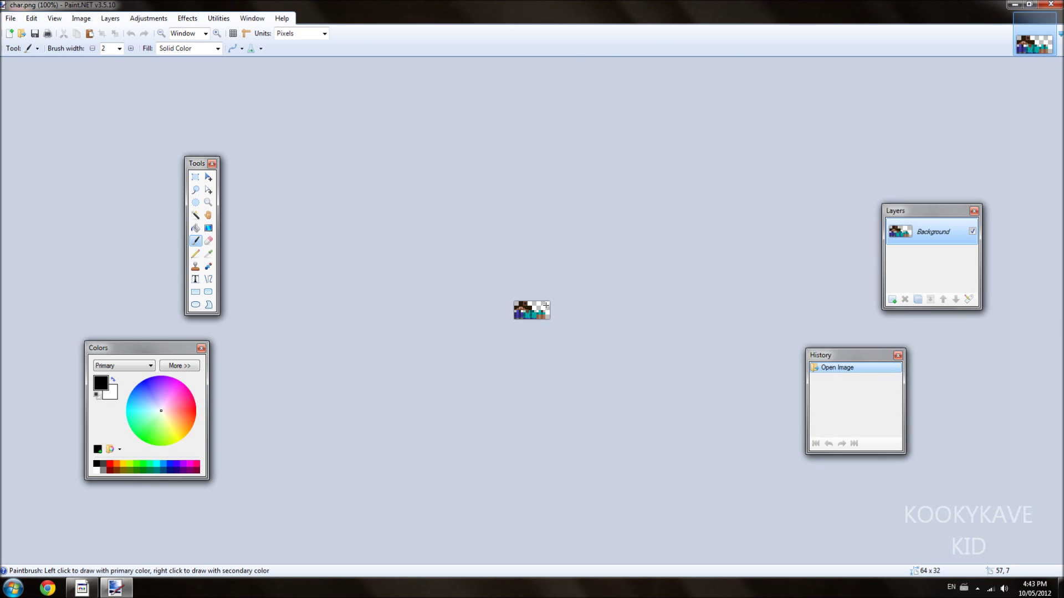
# Enlarge the skin to 2400% and move the Tools, Colors, Layers and History windows out towards the canvas edges
pyautogui.scroll(5, 545, 306)
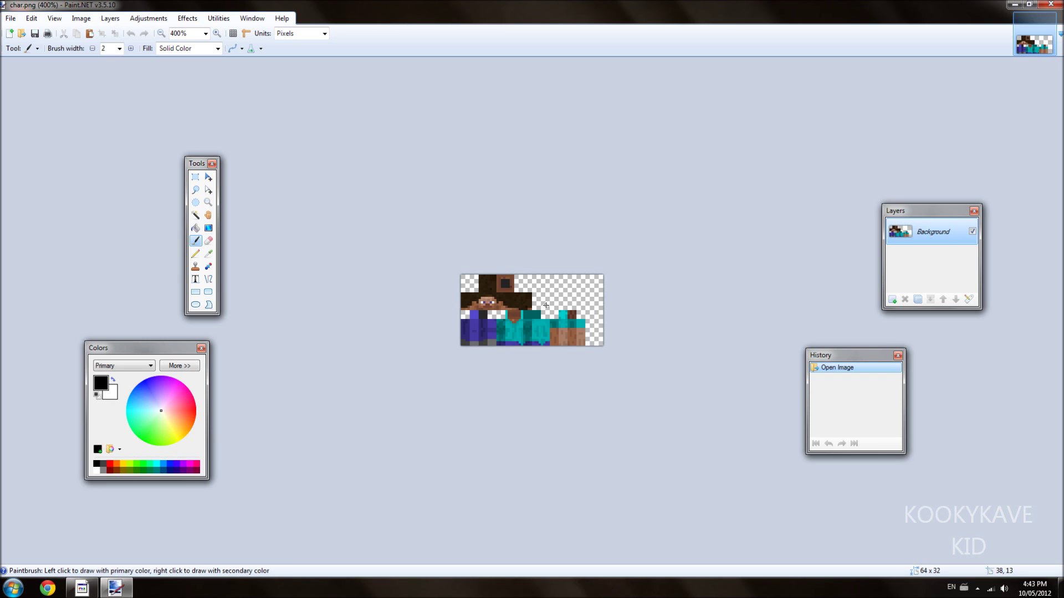
pyautogui.scroll(2, 546, 305)
pyautogui.scroll(2, 546, 306)
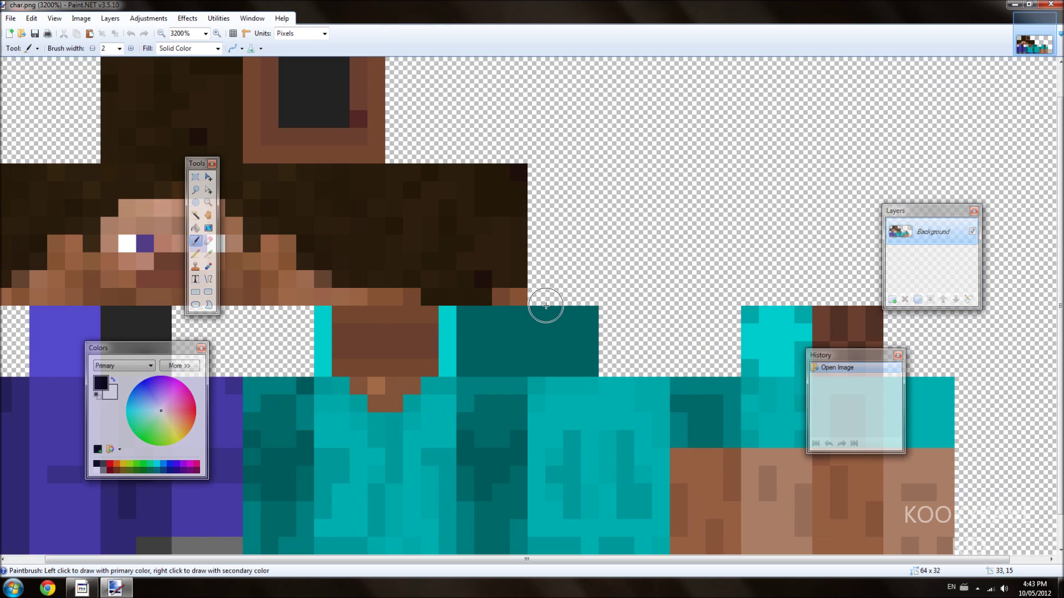
pyautogui.scroll(-1, 546, 306)
pyautogui.moveTo(195, 165); pyautogui.dragTo(47, 137)
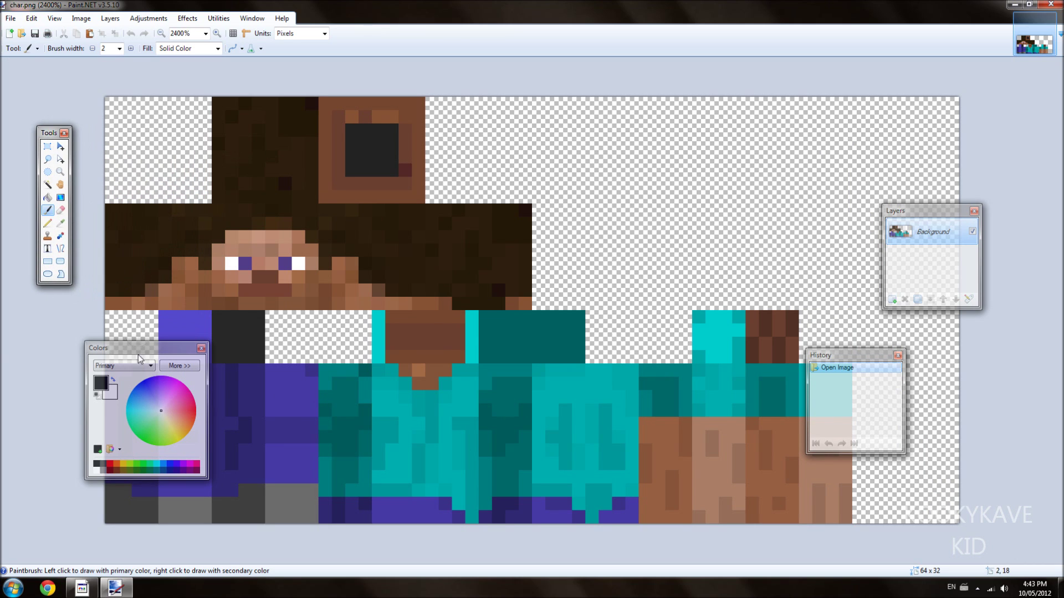
pyautogui.moveTo(134, 352); pyautogui.dragTo(49, 358)
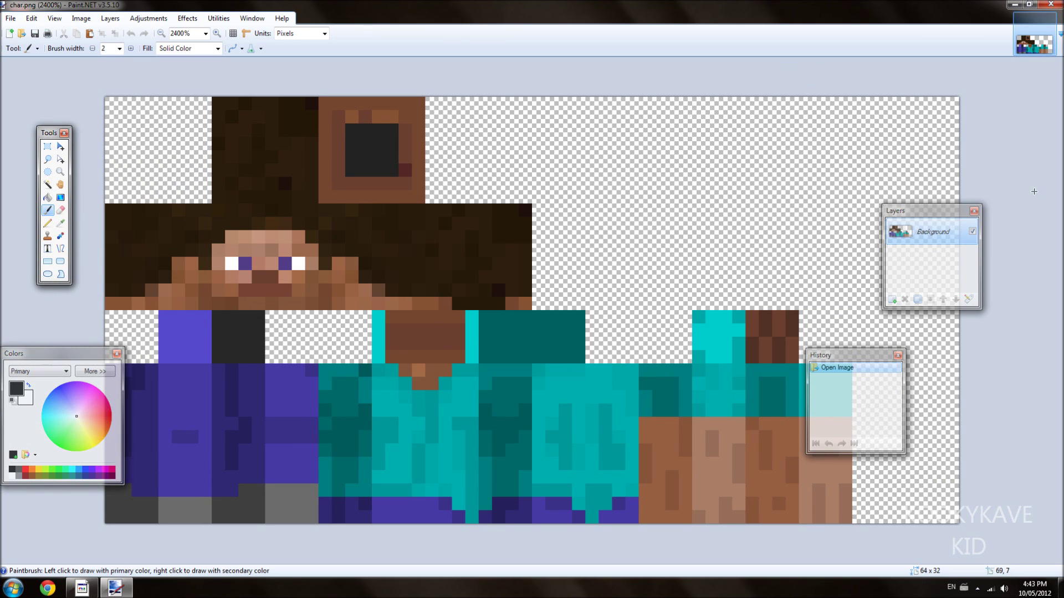
pyautogui.moveTo(909, 211); pyautogui.dragTo(979, 82)
pyautogui.moveTo(853, 355); pyautogui.dragTo(1004, 280)
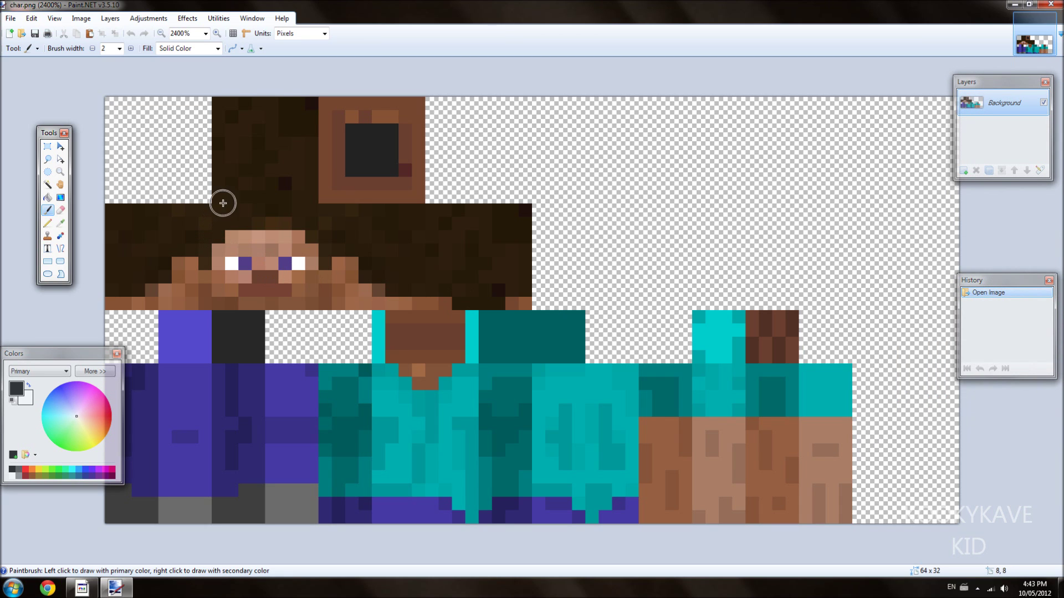
# Copy the 8 x 8 pixel front face from the skin and create a new 8 x 8 pixel image
pyautogui.click(48, 146)
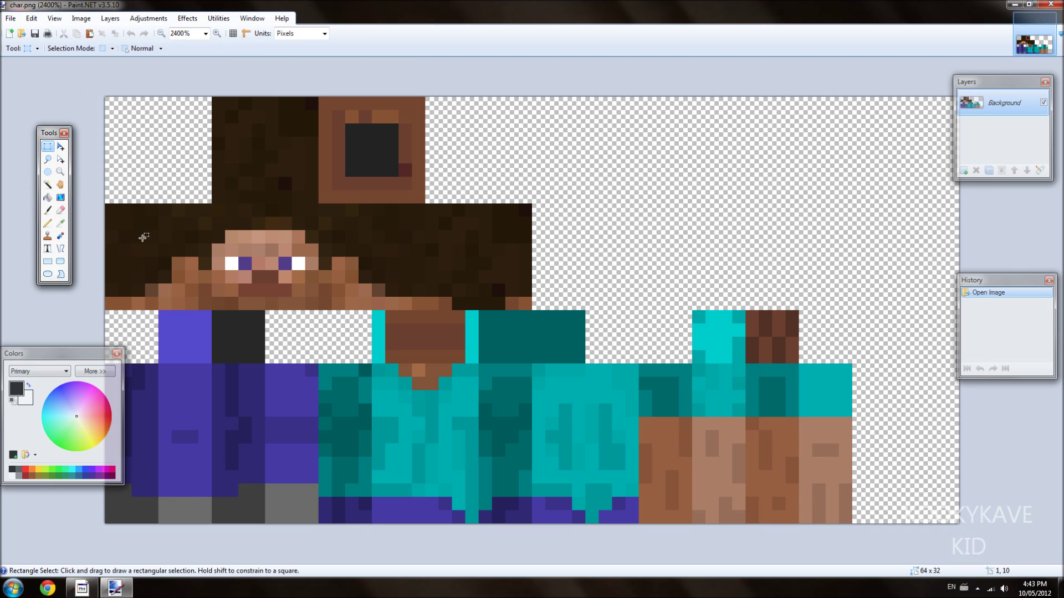
pyautogui.moveTo(217, 206); pyautogui.dragTo(312, 302)
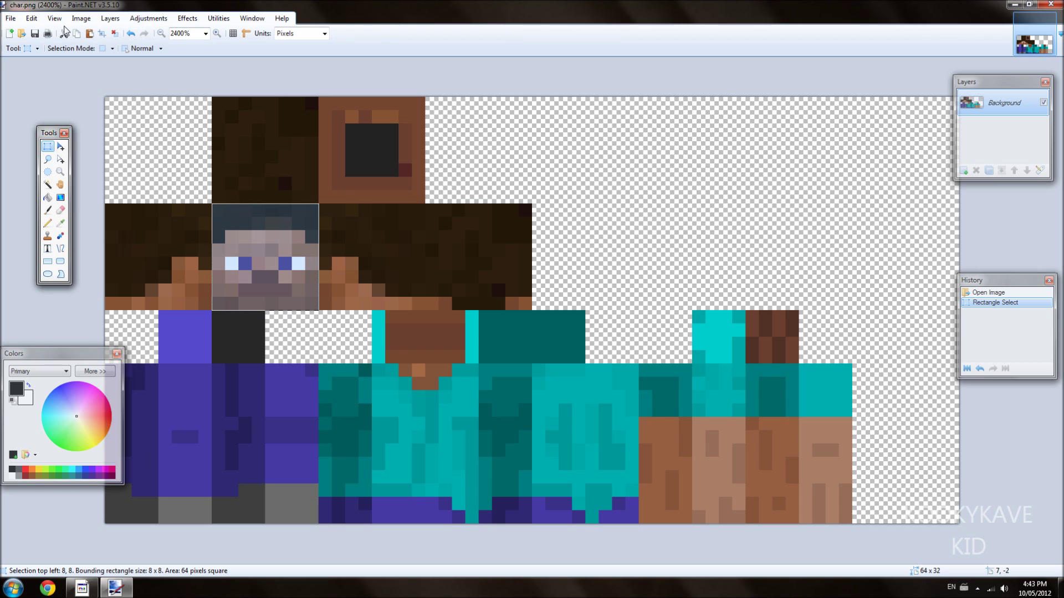
pyautogui.click(11, 17)
pyautogui.click(14, 30)
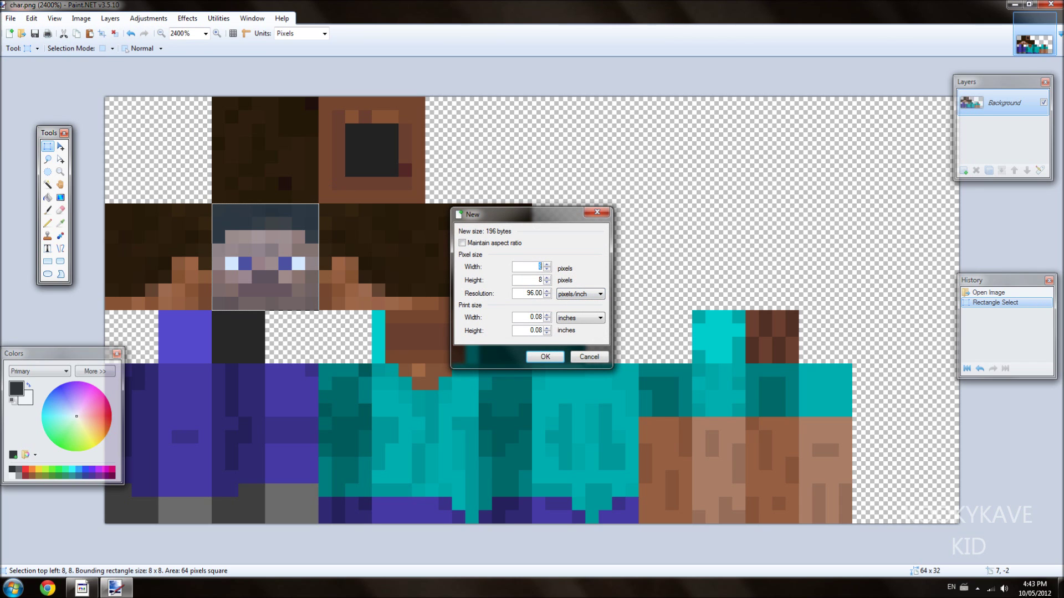
pyautogui.click(551, 358)
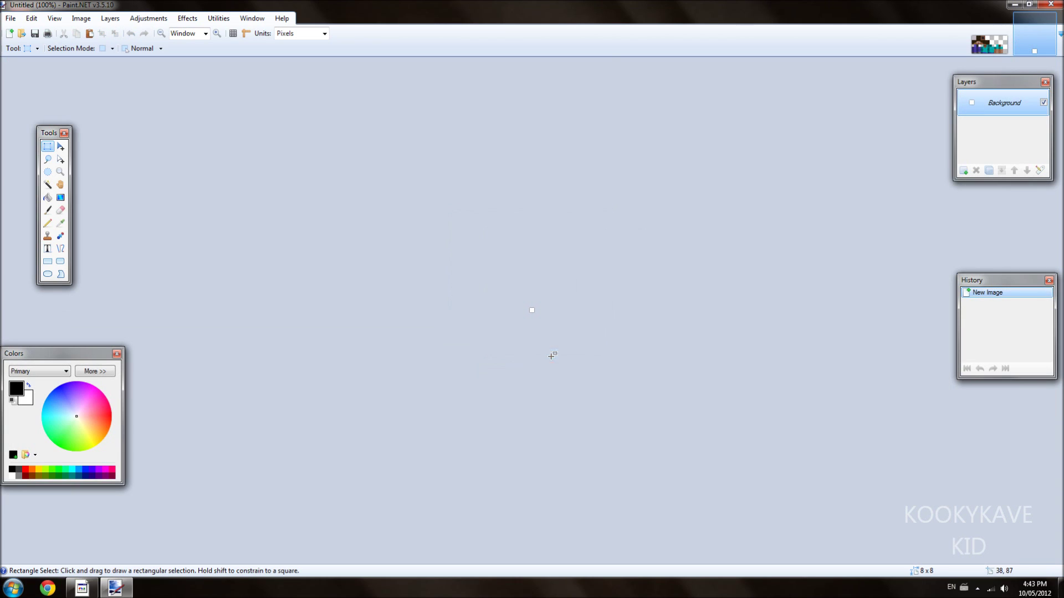
# Paste the copied face into the new blank image
pyautogui.scroll(9, 546, 314)
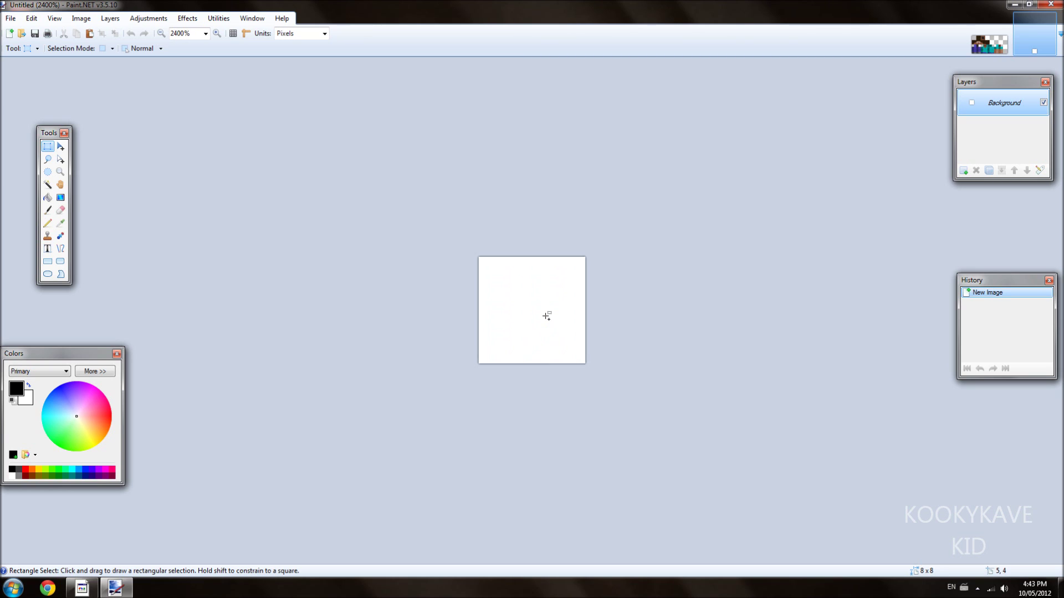
pyautogui.scroll(1, 546, 316)
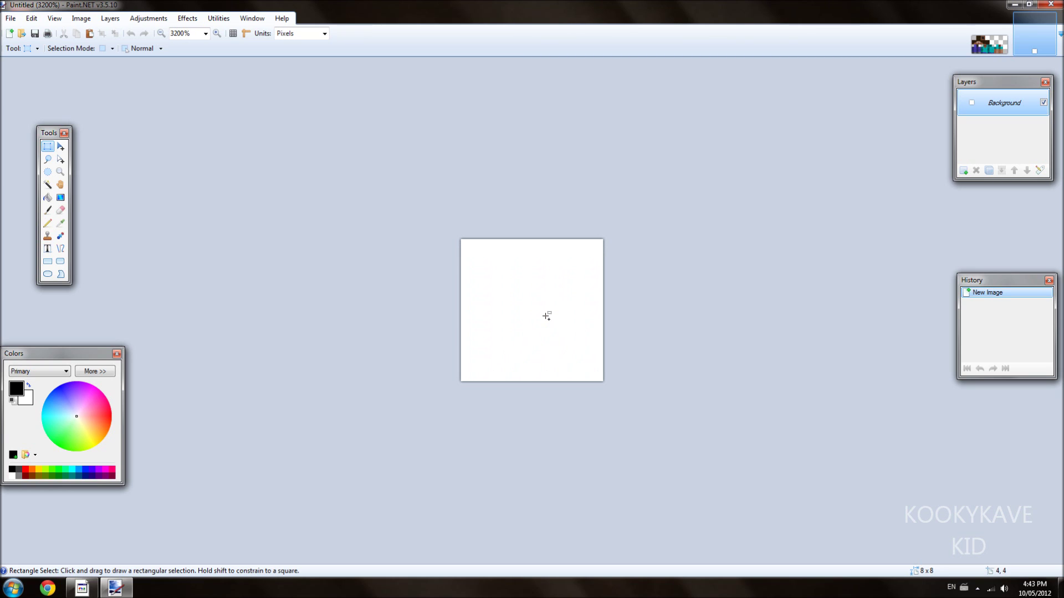
pyautogui.hotkey('ctrl', 'v')
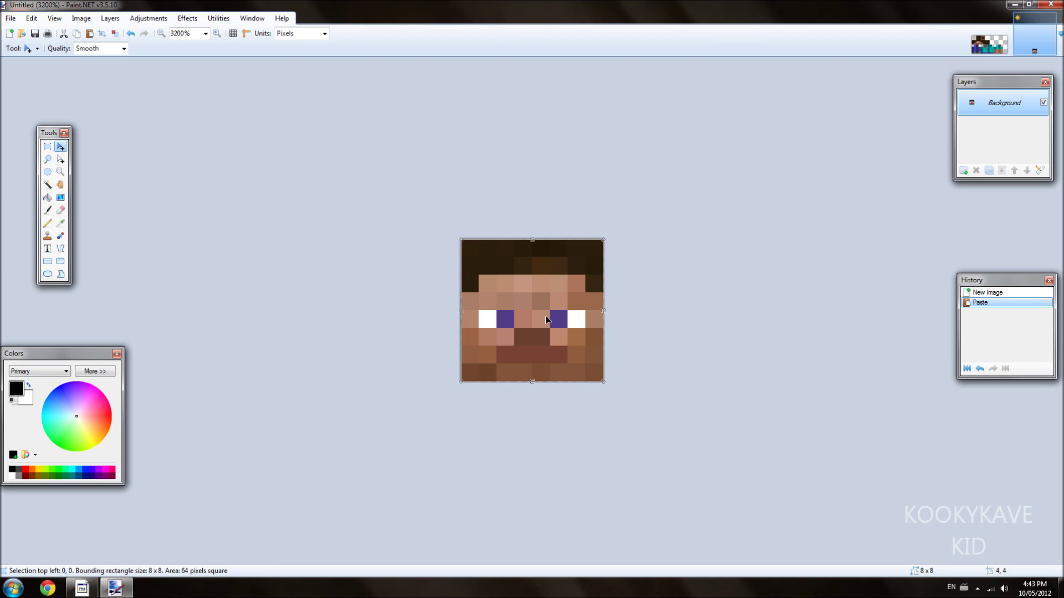
# Set the pasted selection's quality to Pixelated and deselect the face
pyautogui.click(118, 49)
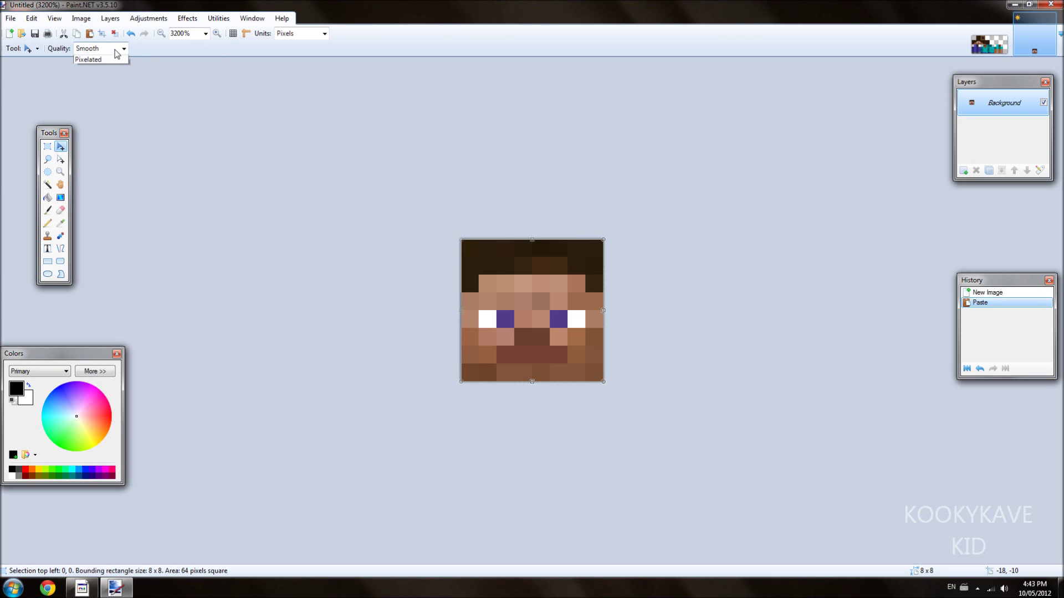
pyautogui.click(99, 71)
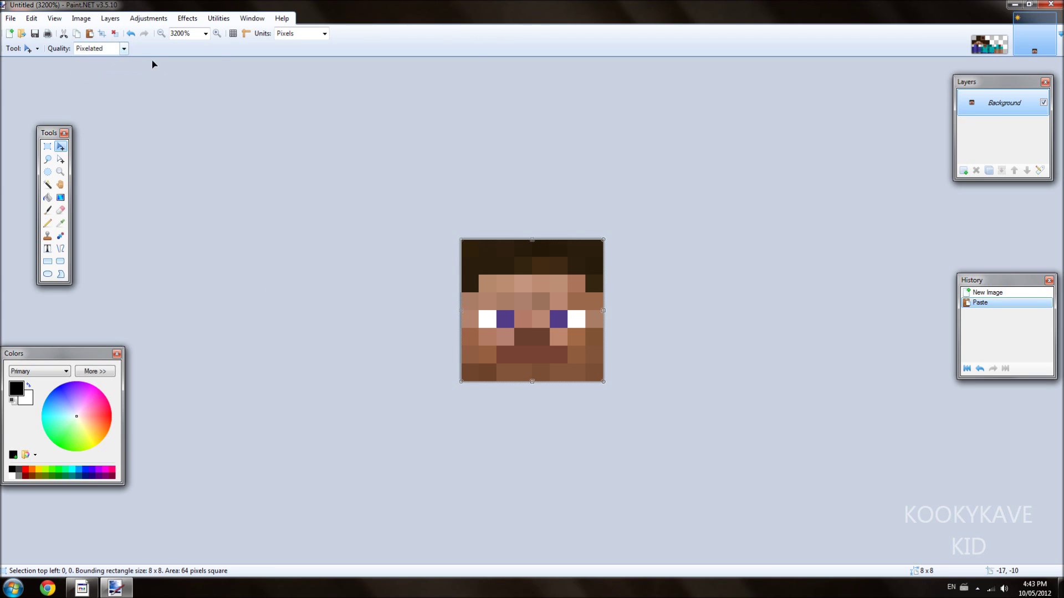
pyautogui.click(123, 49)
pyautogui.click(103, 63)
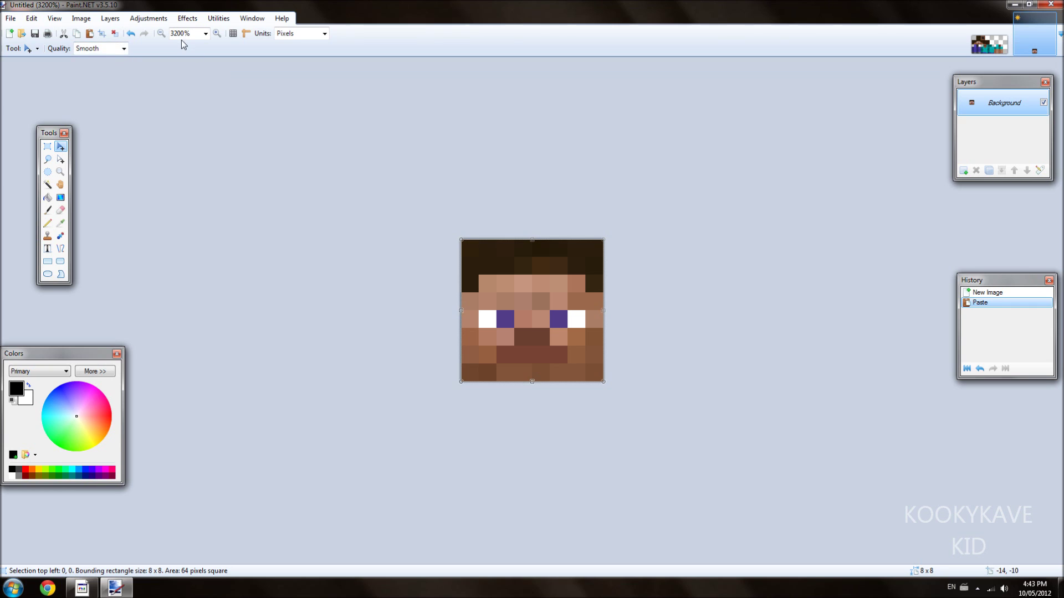
pyautogui.click(118, 50)
pyautogui.click(108, 70)
pyautogui.hotkey('ctrl', 'd')
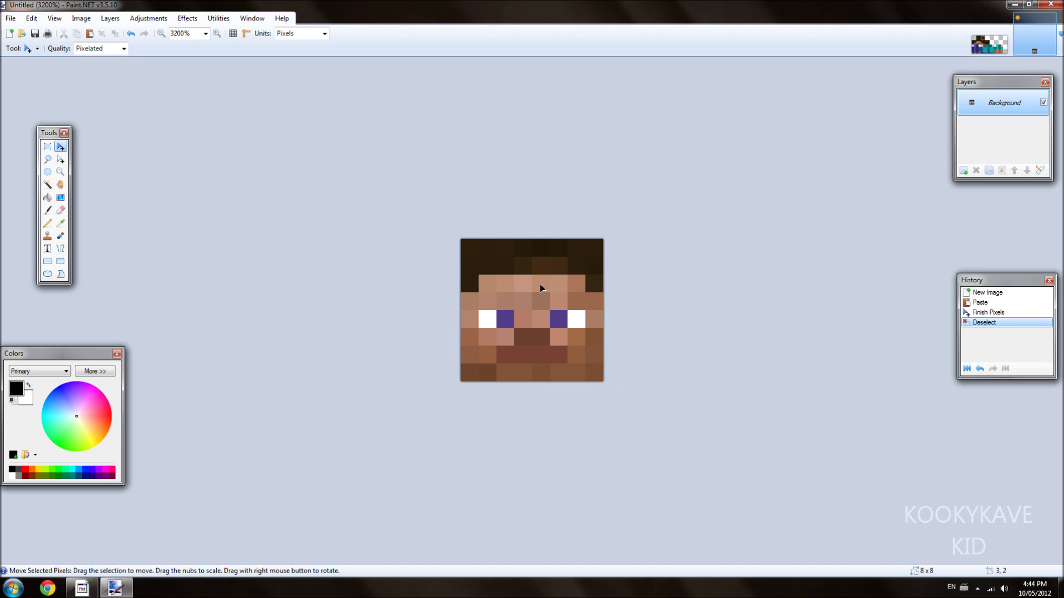
# Try out the Pencil tool with single black pixels on the hair and forehead, undoing every trial pixel
pyautogui.click(48, 223)
pyautogui.click(507, 264)
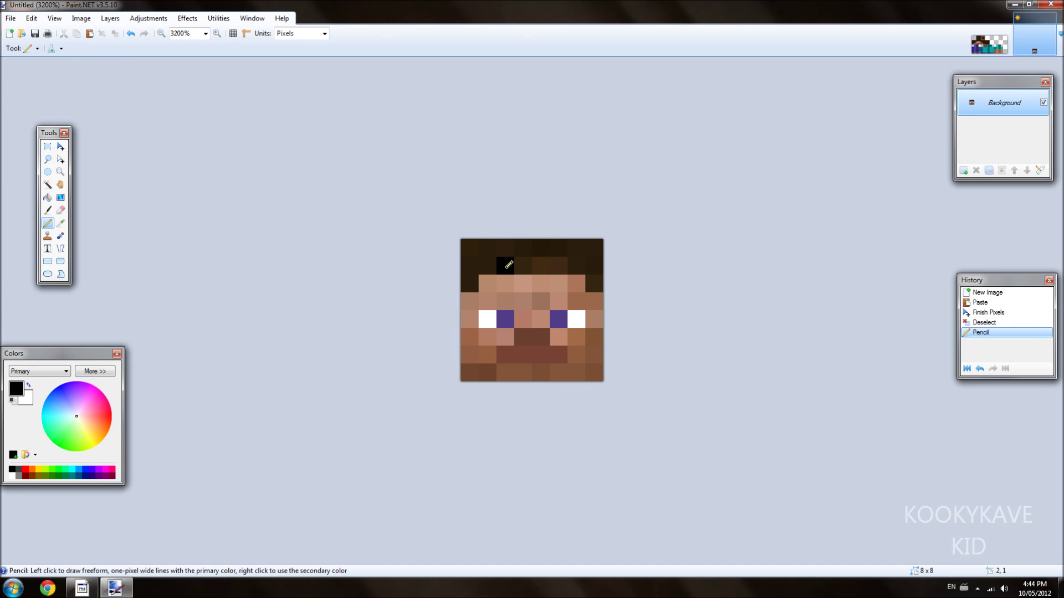
pyautogui.click(523, 265)
pyautogui.click(529, 248)
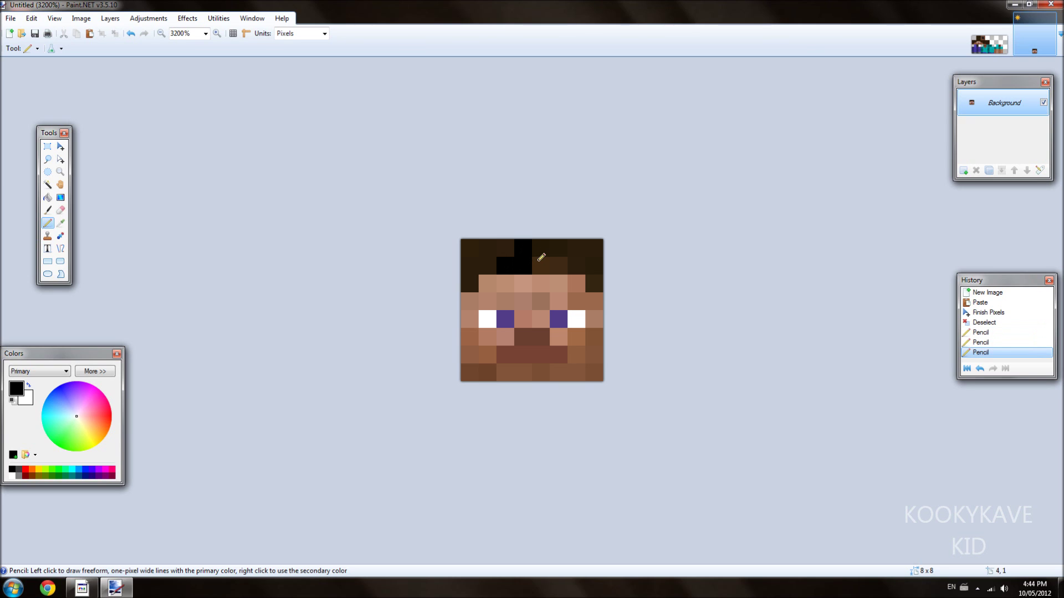
pyautogui.hotkey('ctrl', 'z')
pyautogui.hotkey('ctrl', 'z')
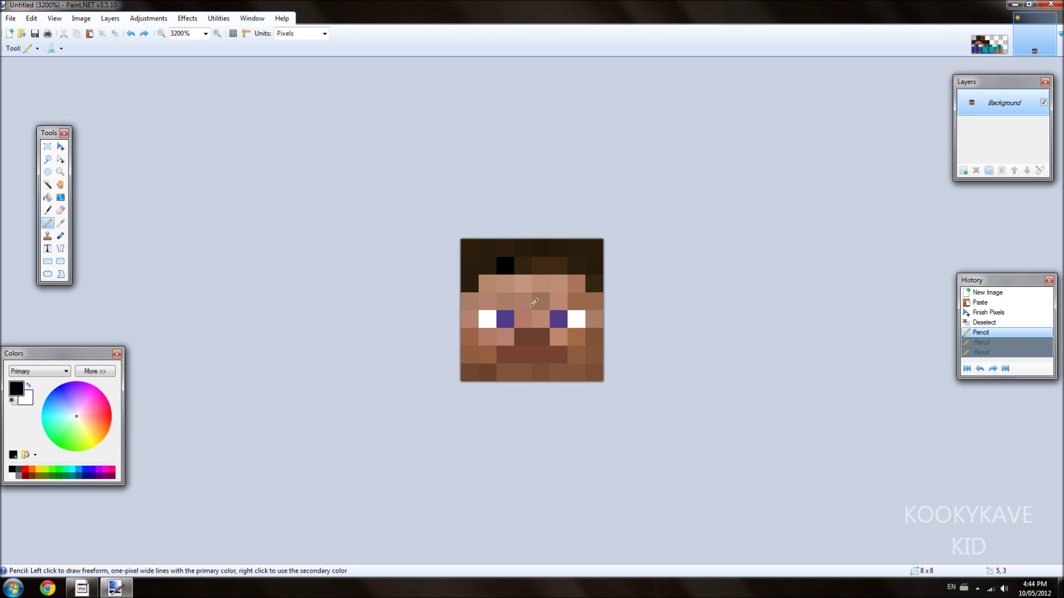
pyautogui.hotkey('ctrl', 'z')
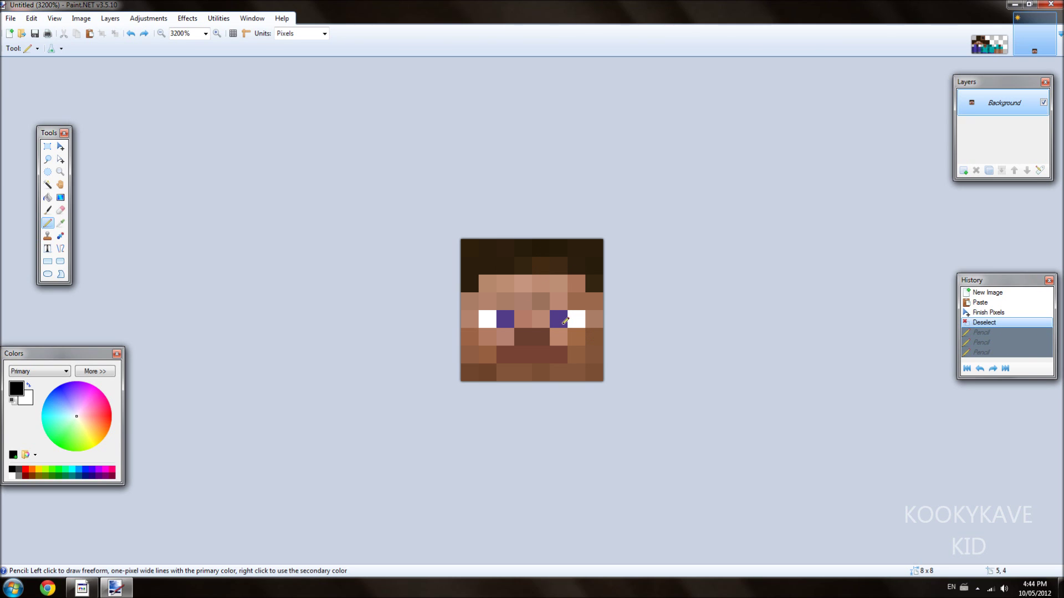
pyautogui.click(545, 301)
pyautogui.hotkey('ctrl', 'z')
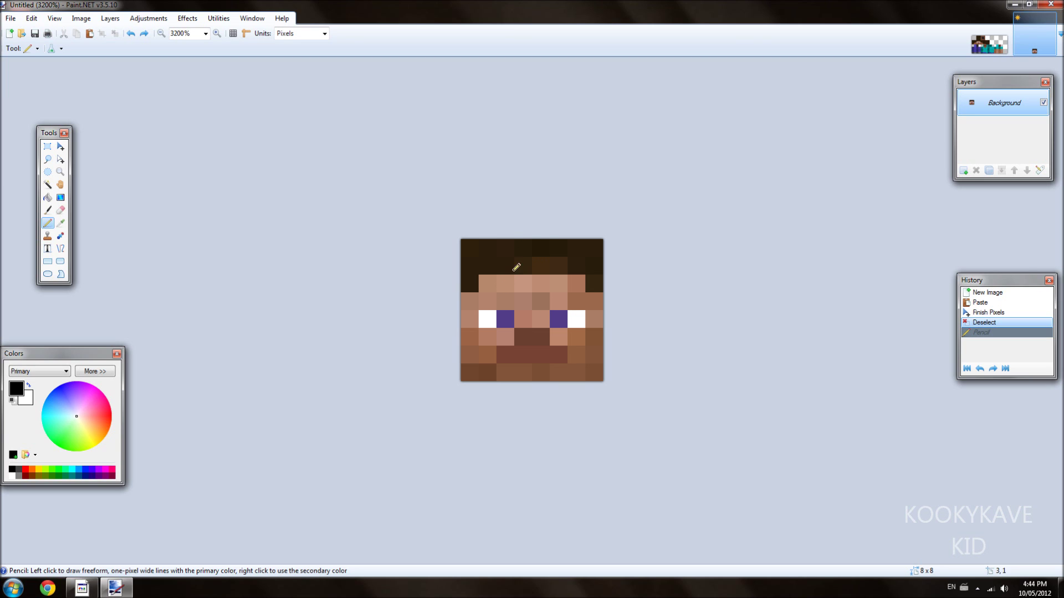
# Recolour both purple eye pixels with the Pencil using dark blue 00137F at an alpha of 116
pyautogui.click(89, 371)
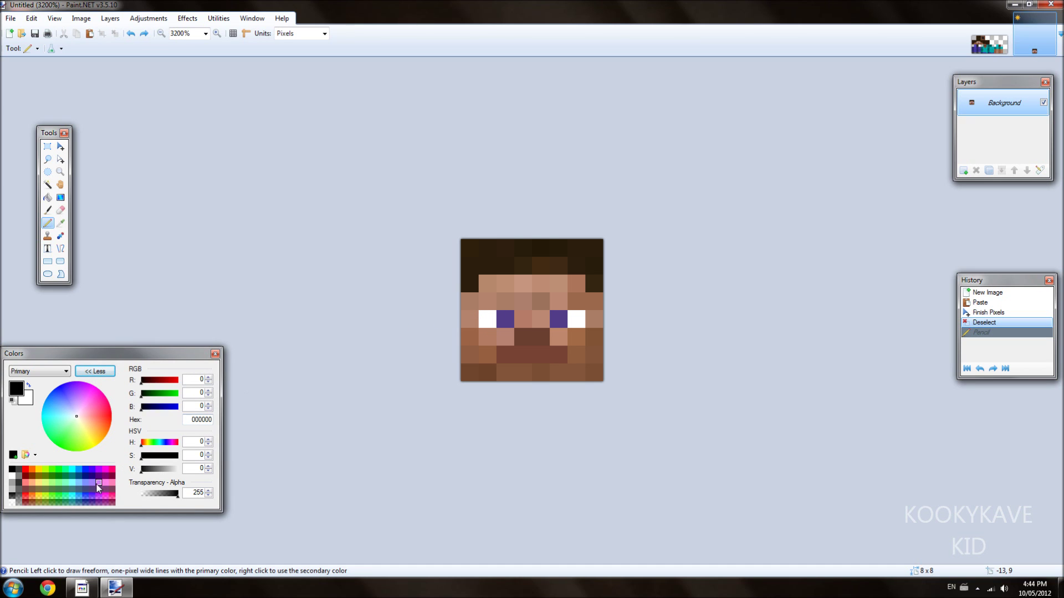
pyautogui.click(86, 503)
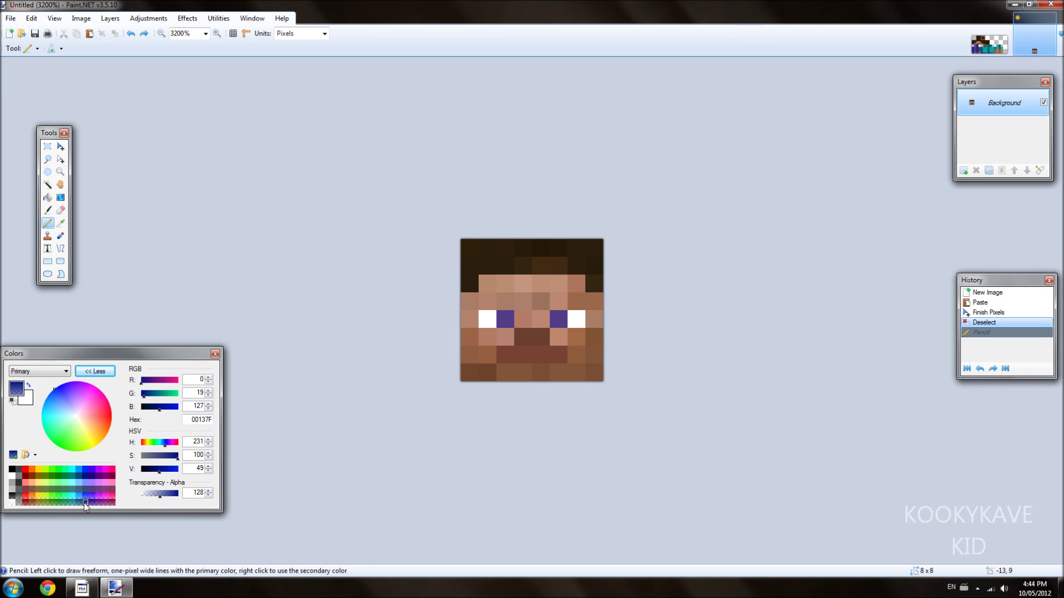
pyautogui.click(159, 498)
pyautogui.click(511, 321)
pyautogui.click(558, 319)
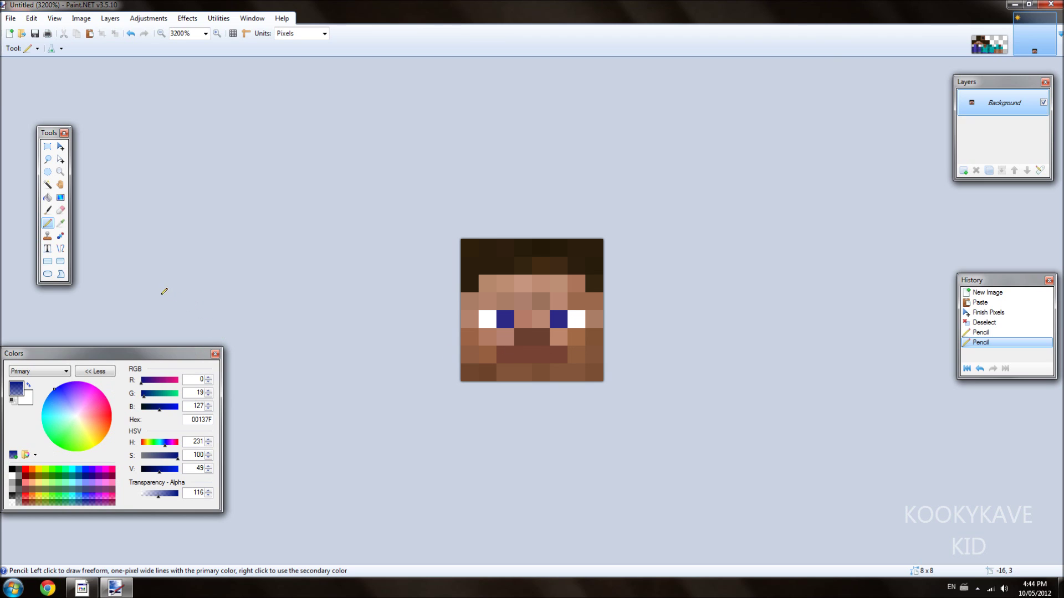
# Sample skin brown 8F5E3E from the pixel just right of the mouth and paint it over the mouth's leftmost pixel
pyautogui.click(60, 224)
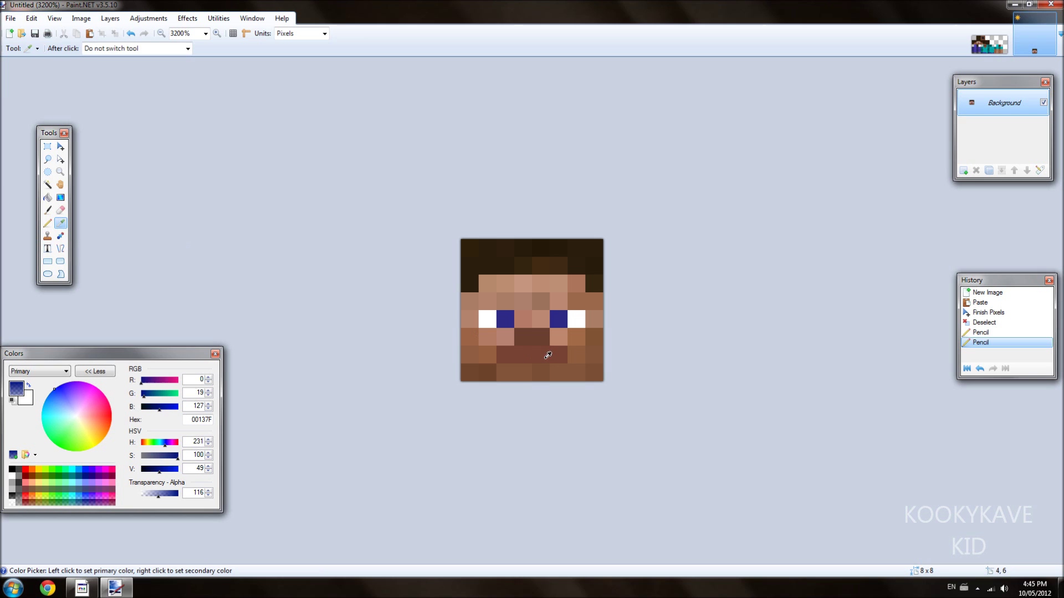
pyautogui.click(580, 353)
pyautogui.click(47, 223)
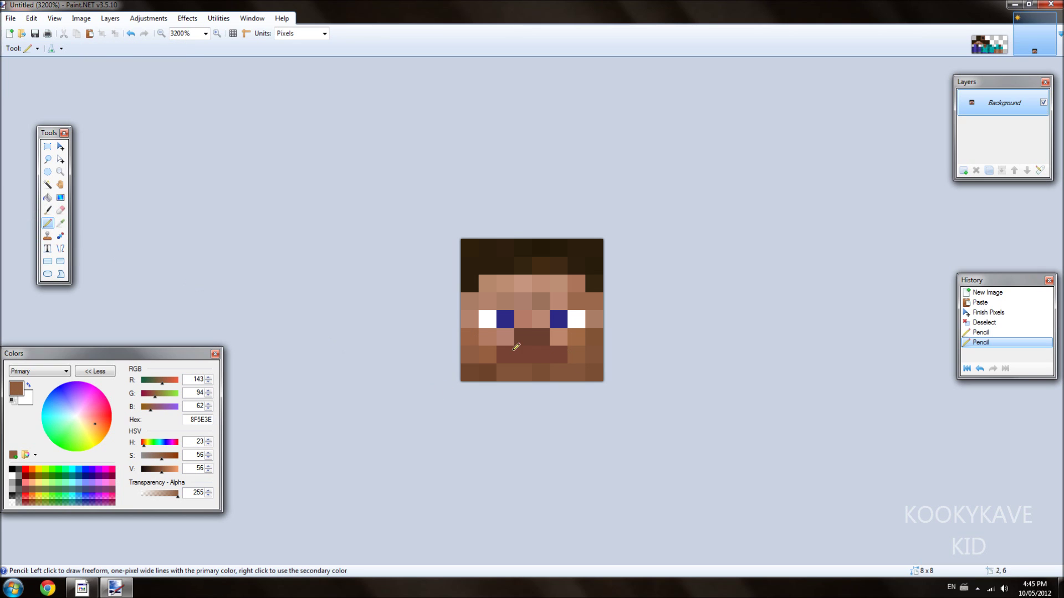
pyautogui.click(505, 355)
# Sample brown 9C6346 from the face's left edge at nose level and paint it over the mouth's second pixel from the left
pyautogui.click(60, 223)
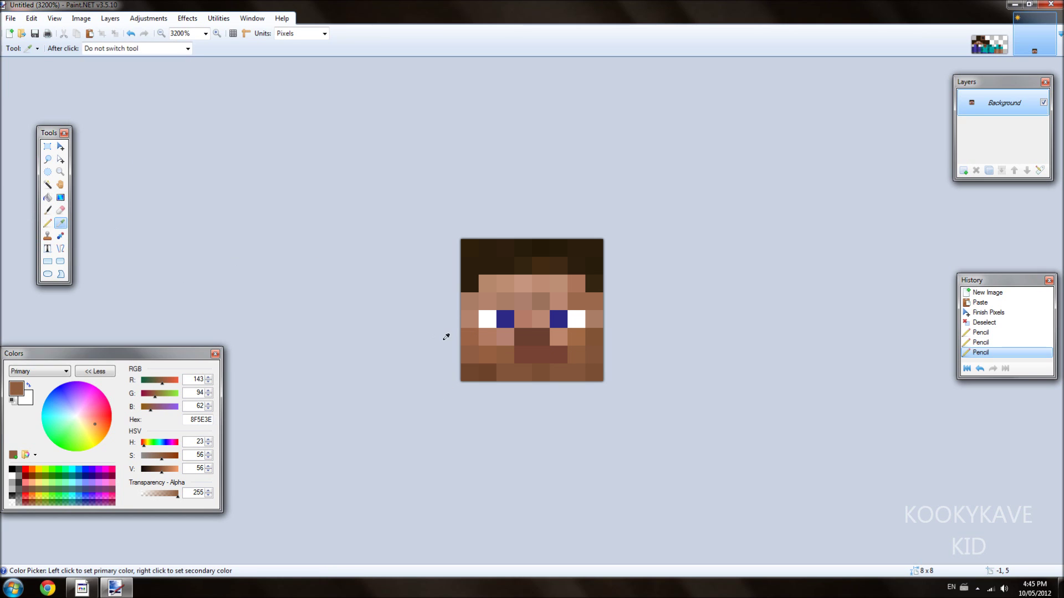
pyautogui.click(476, 338)
pyautogui.click(47, 223)
pyautogui.click(522, 358)
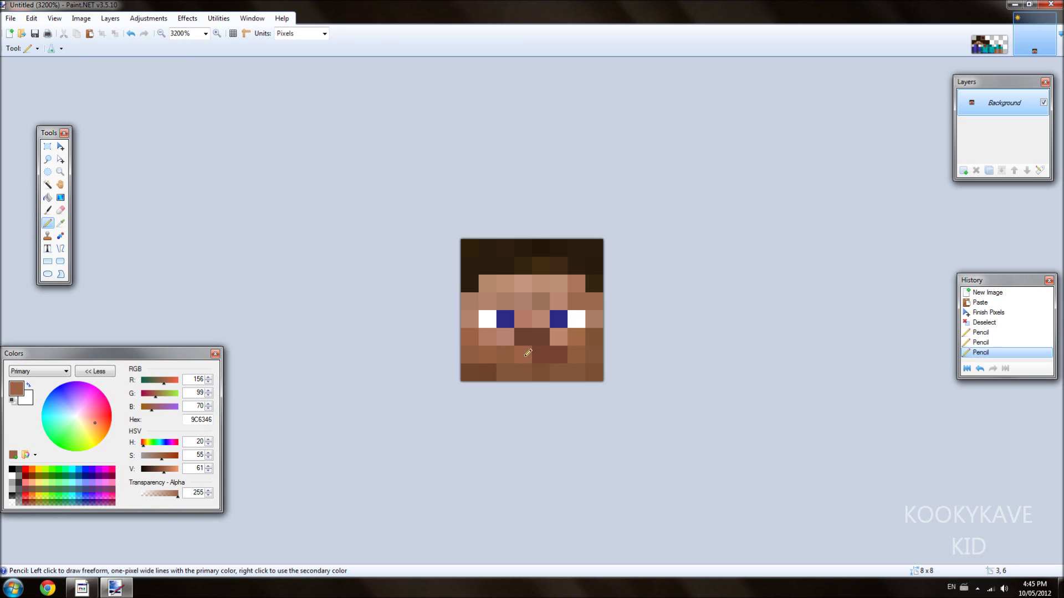
# Sample brown 815339 from the bottom row's fourth pixel from the left and paint it over the two remaining mouth pixels
pyautogui.click(60, 223)
pyautogui.click(523, 370)
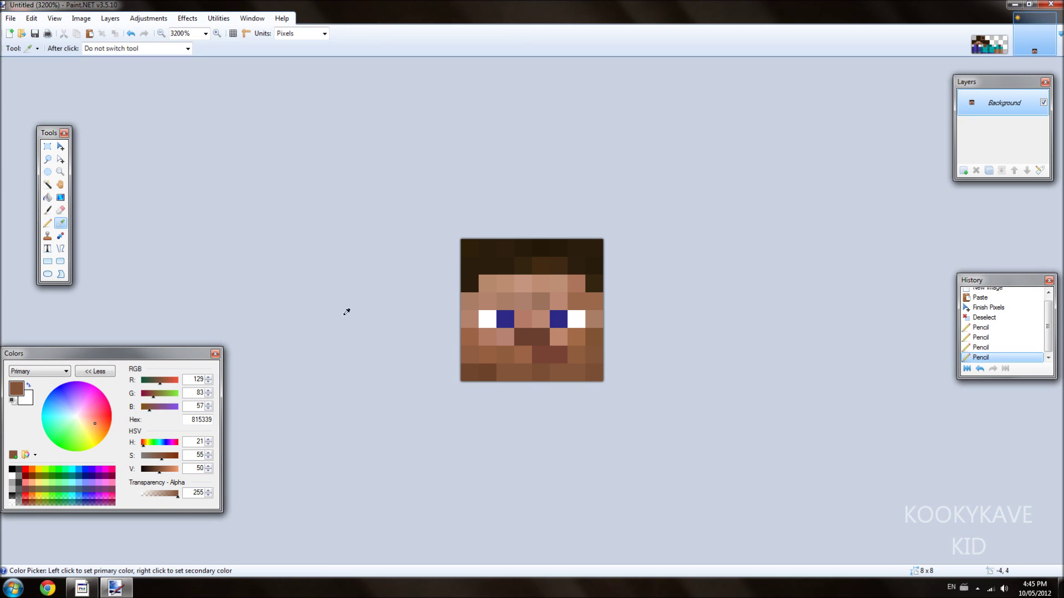
pyautogui.click(48, 223)
pyautogui.click(542, 356)
pyautogui.click(558, 355)
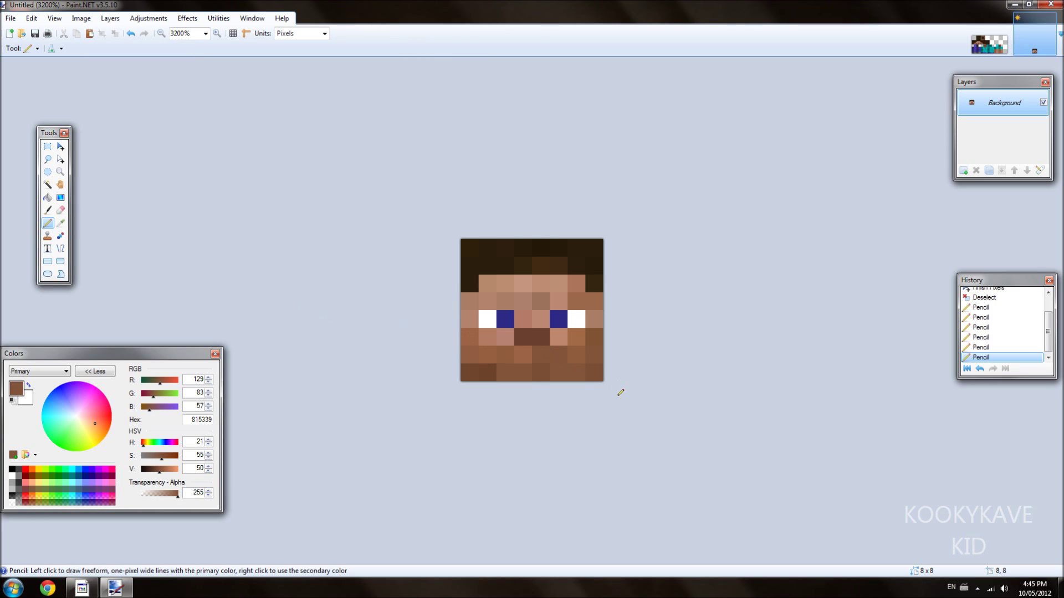
# Sample brown 7A4E33 from the face's bottom-right corner pixel and paint it over the mouth's former rightmost pixel
pyautogui.click(60, 223)
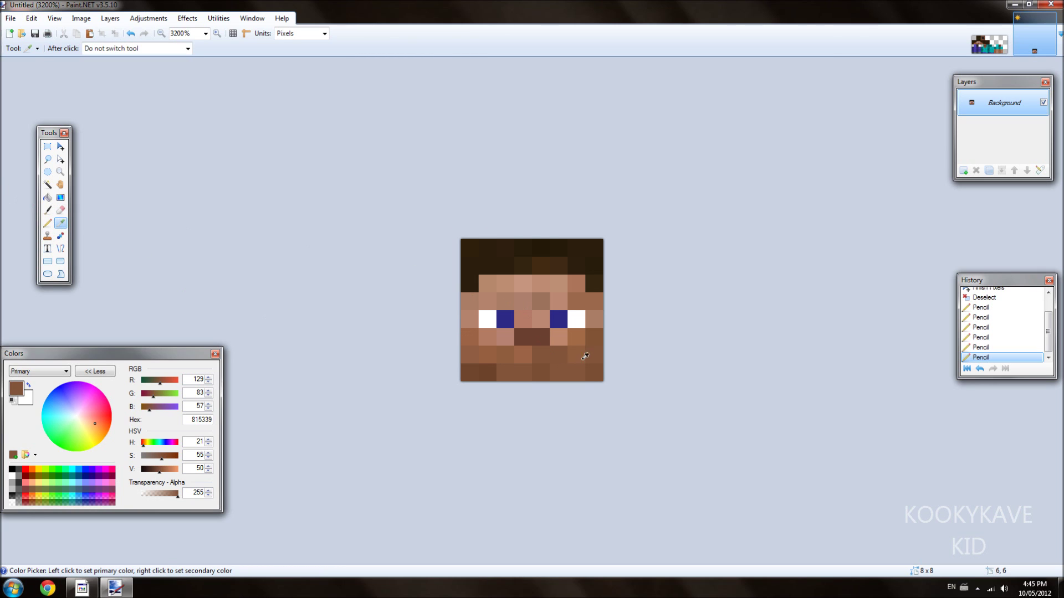
pyautogui.click(602, 371)
pyautogui.click(47, 222)
pyautogui.click(564, 356)
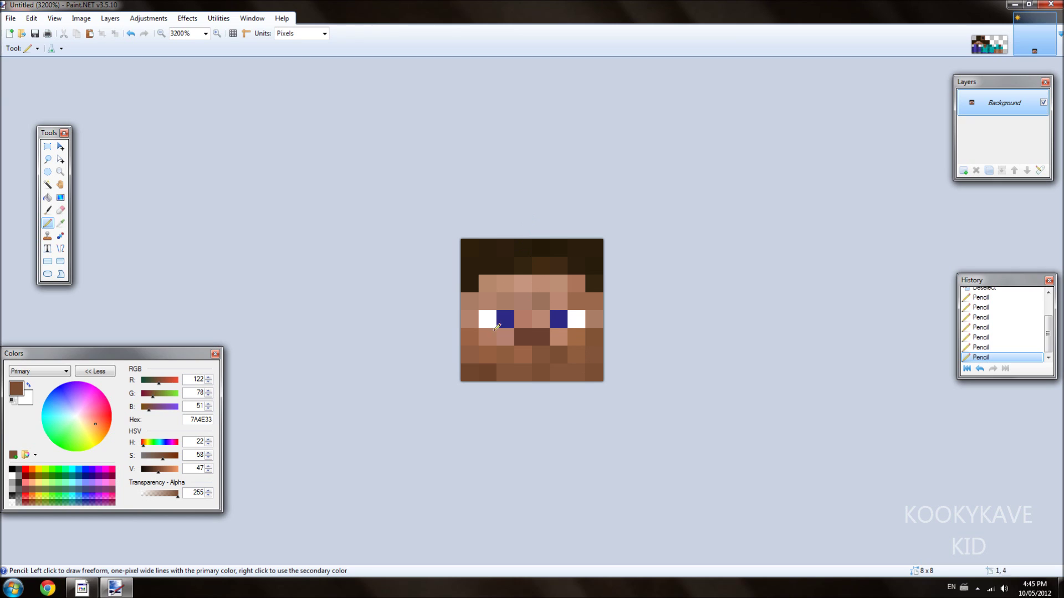
# Select all the skin pixels of the face with additive Rectangle Select areas, leaving out the hair and the eyes
pyautogui.click(48, 146)
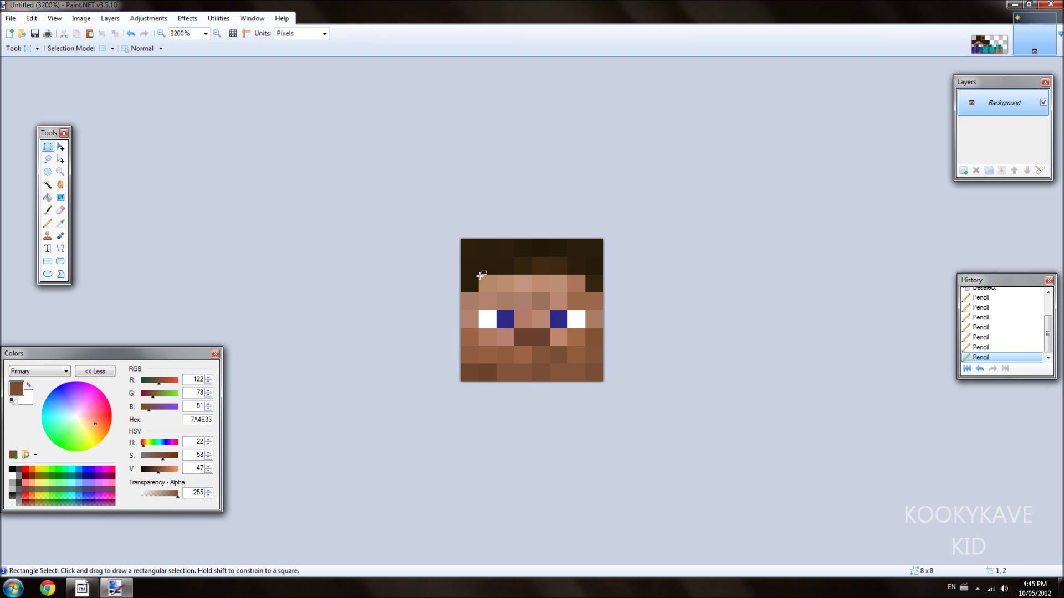
pyautogui.moveTo(480, 277); pyautogui.dragTo(505, 307)
pyautogui.moveTo(549, 306); pyautogui.dragTo(577, 306)
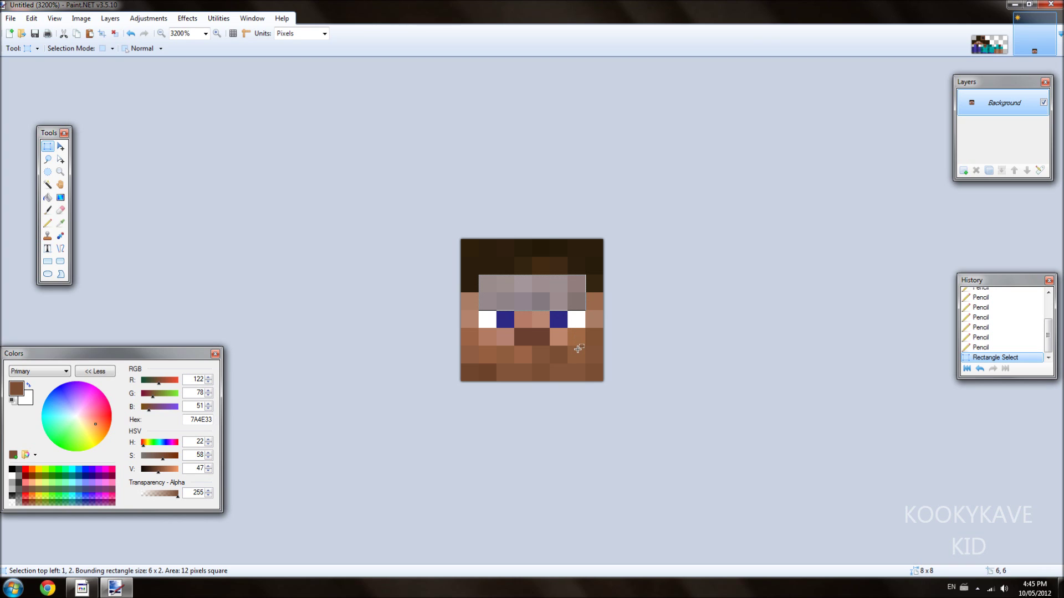
pyautogui.moveTo(595, 299); pyautogui.dragTo(570, 379)
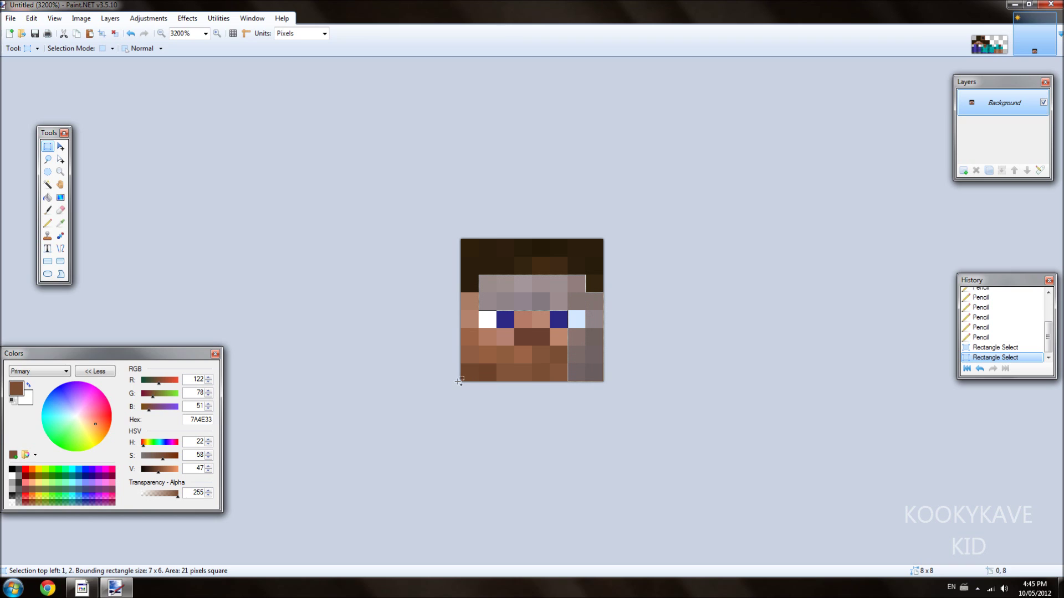
pyautogui.moveTo(464, 379); pyautogui.dragTo(559, 359)
pyautogui.moveTo(478, 306); pyautogui.dragTo(559, 342)
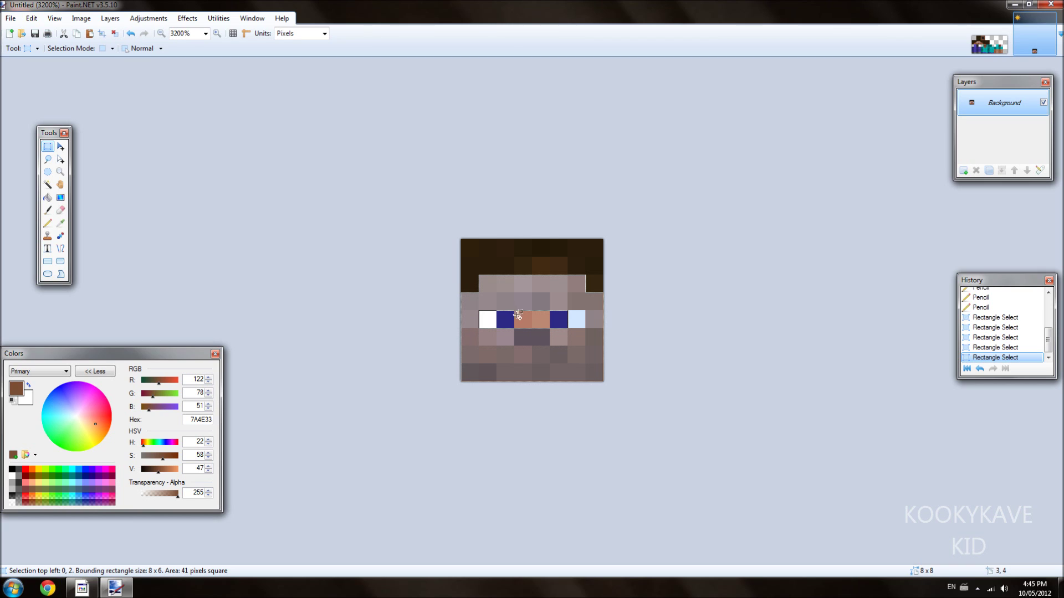
pyautogui.moveTo(540, 326); pyautogui.dragTo(543, 326)
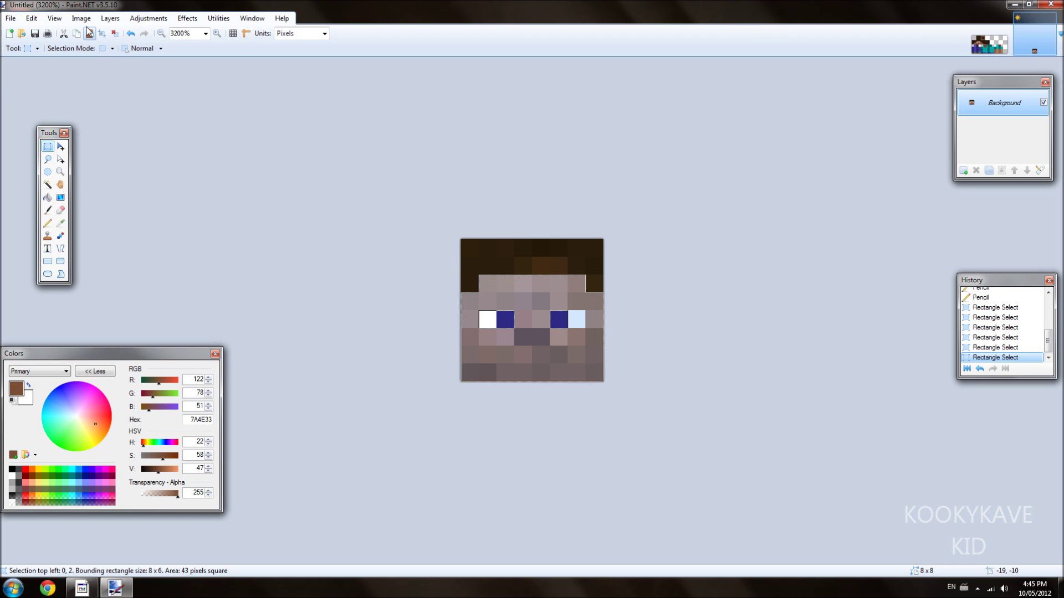
# Brighten the selected skin with Hue / Saturation at saturation 119 and lightness 23, and deselect it
pyautogui.click(133, 21)
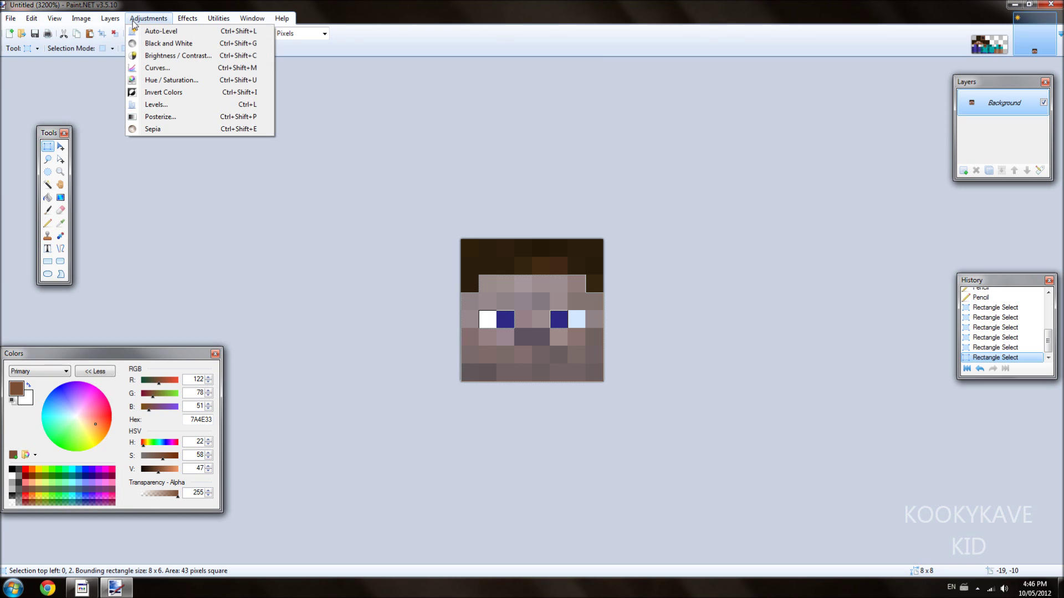
pyautogui.click(162, 81)
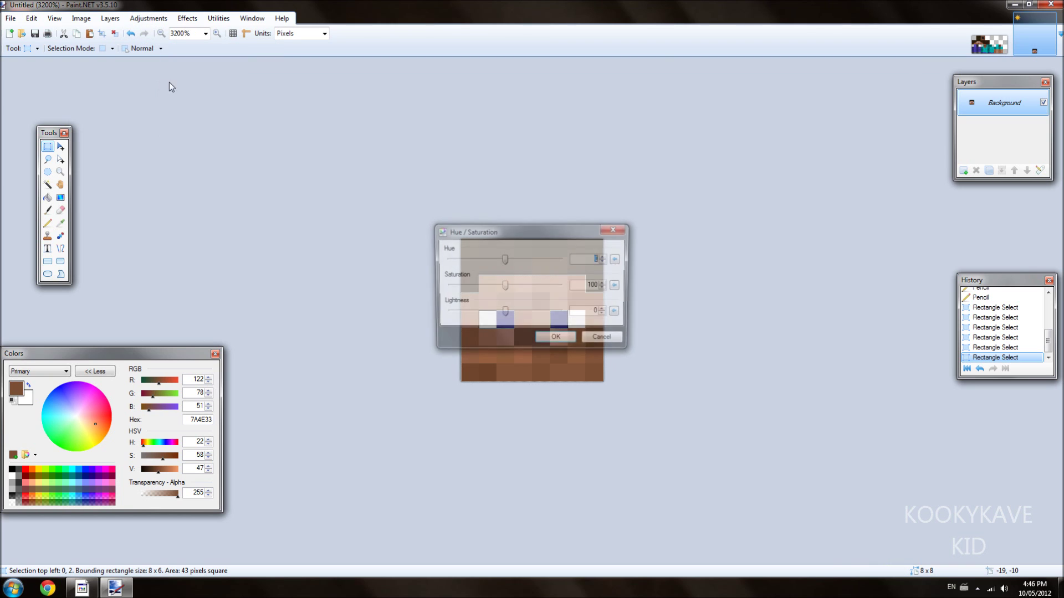
pyautogui.moveTo(526, 239); pyautogui.dragTo(254, 169)
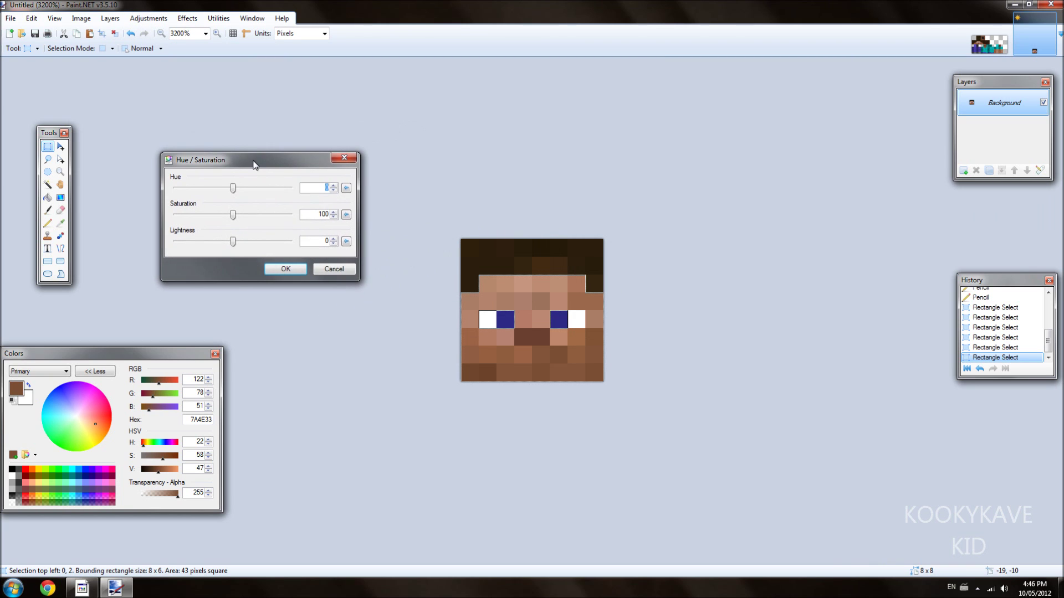
pyautogui.moveTo(231, 244)
pyautogui.mouseDown()
pyautogui.moveTo(286, 249)
pyautogui.moveTo(240, 256)
pyautogui.moveTo(236, 246)
pyautogui.mouseUp()
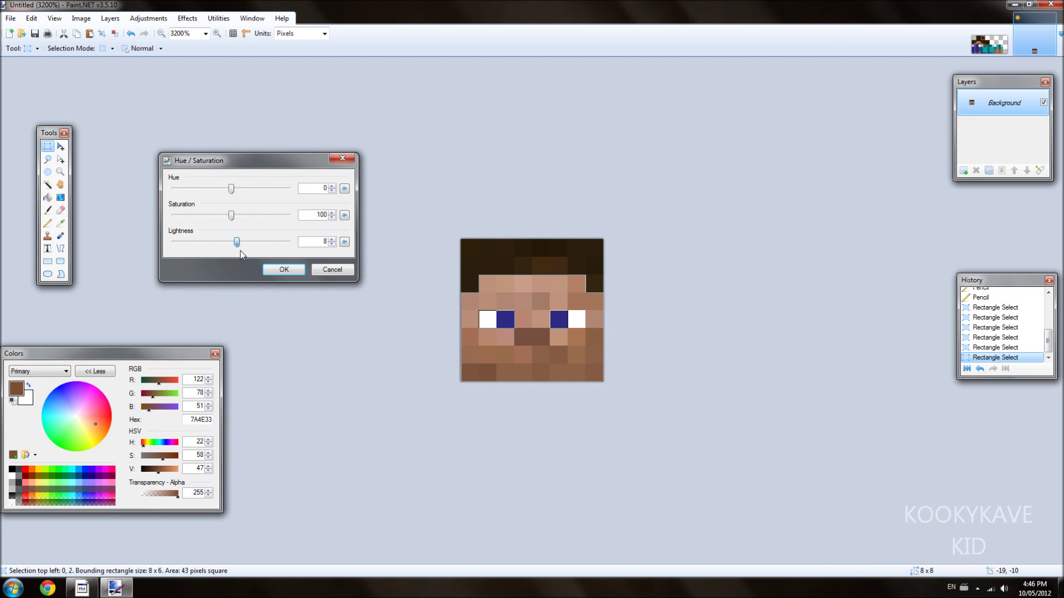
pyautogui.click(344, 241)
pyautogui.moveTo(236, 248); pyautogui.dragTo(244, 222)
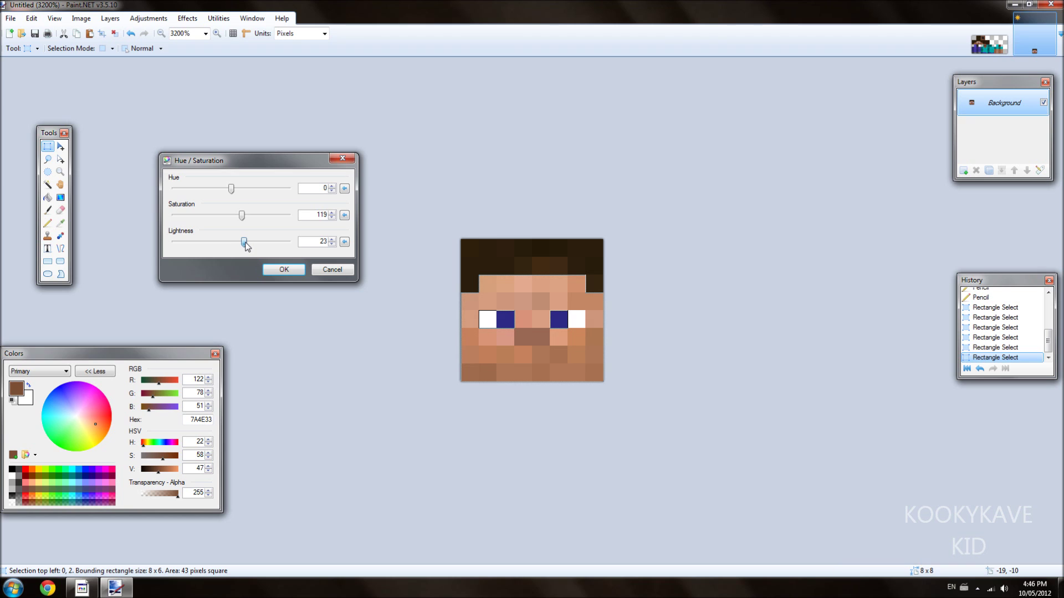
pyautogui.click(298, 273)
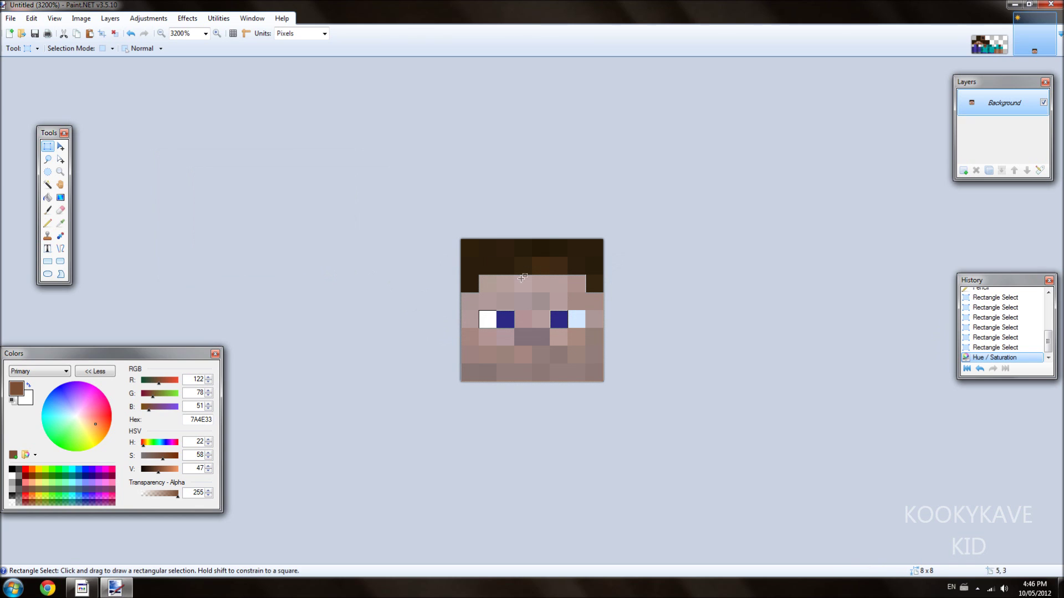
pyautogui.click(251, 131)
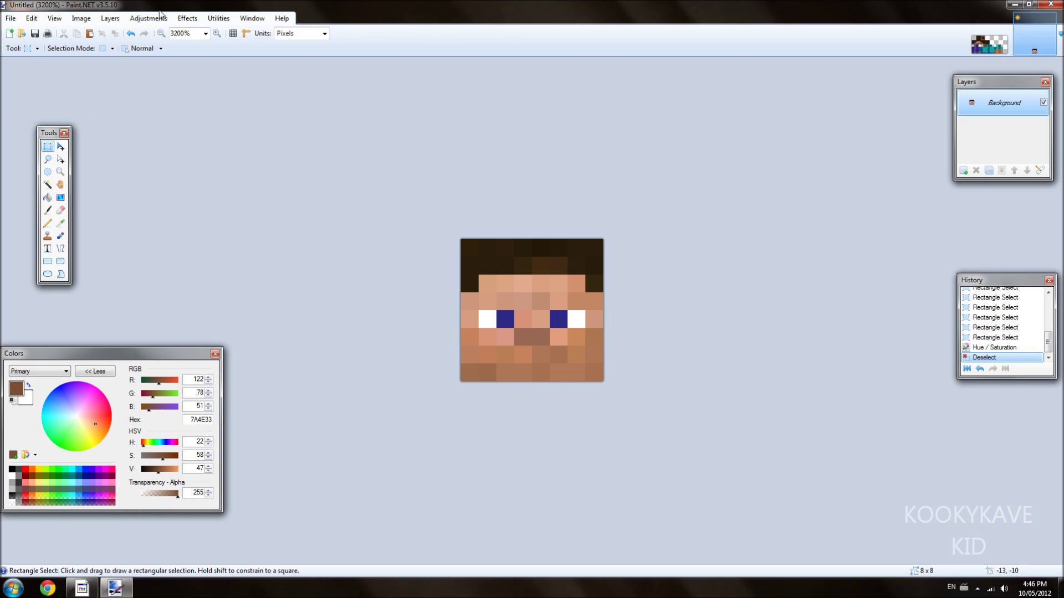
# Undo the skin adjustment and all skin selections back to the last Pencil edit
pyautogui.click(133, 35)
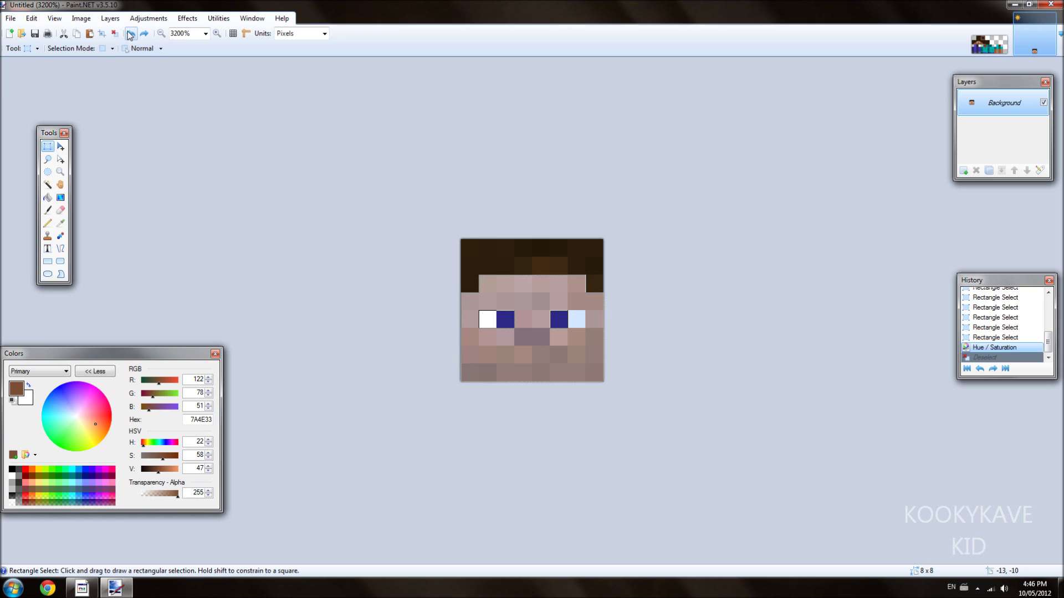
pyautogui.click(130, 35)
pyautogui.click(131, 35)
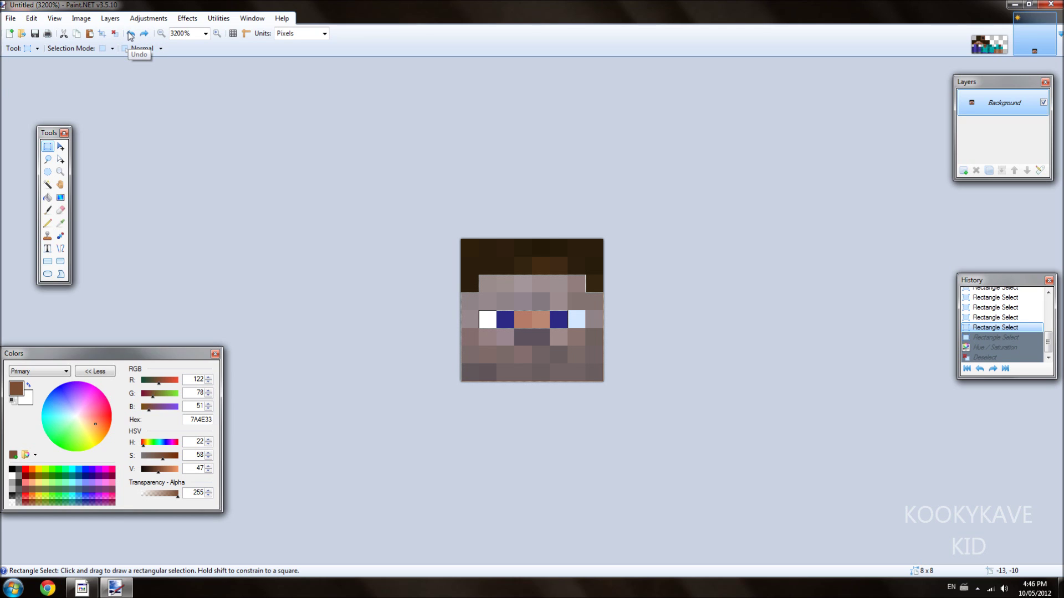
pyautogui.click(131, 35)
pyautogui.click(130, 35)
pyautogui.click(131, 35)
pyautogui.click(130, 35)
pyautogui.click(131, 35)
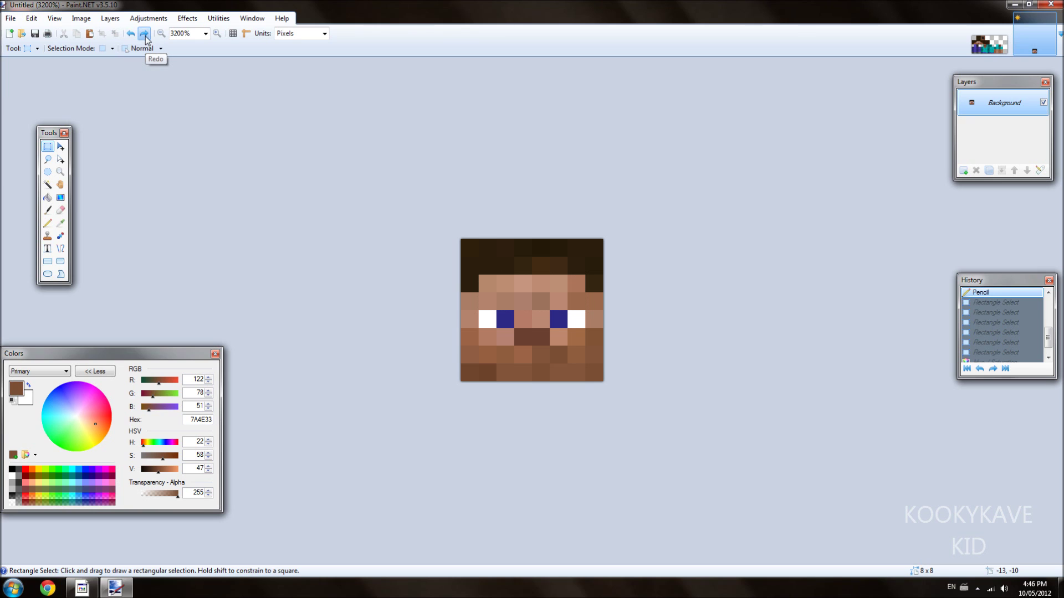
# Redo the skin selections, the Hue / Saturation adjustment and the deselection
pyautogui.click(144, 35)
pyautogui.click(144, 34)
pyautogui.click(144, 35)
pyautogui.click(144, 34)
pyautogui.click(144, 35)
pyautogui.click(144, 34)
pyautogui.click(144, 34)
pyautogui.click(144, 34)
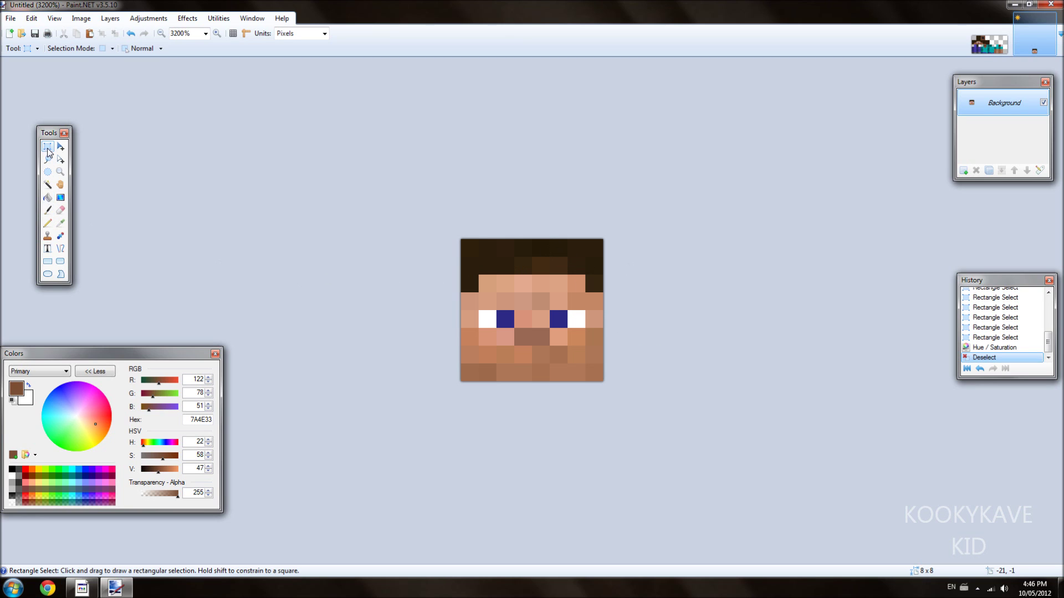
# Select all the hair pixels: the top two rows plus the single hair pixel at each side of the third row
pyautogui.moveTo(464, 242); pyautogui.dragTo(592, 265)
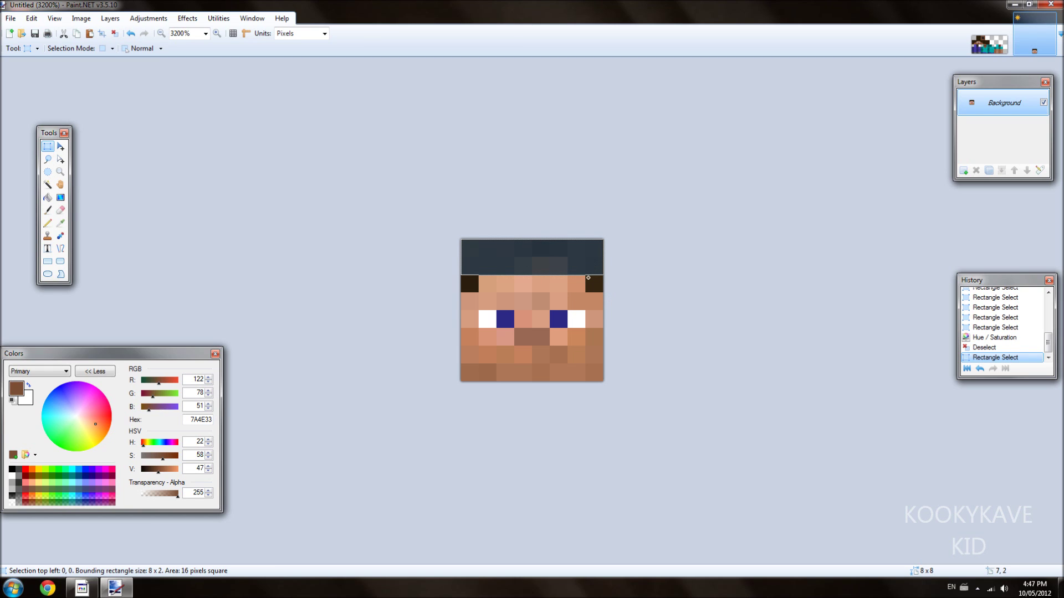
pyautogui.moveTo(588, 278); pyautogui.dragTo(597, 289)
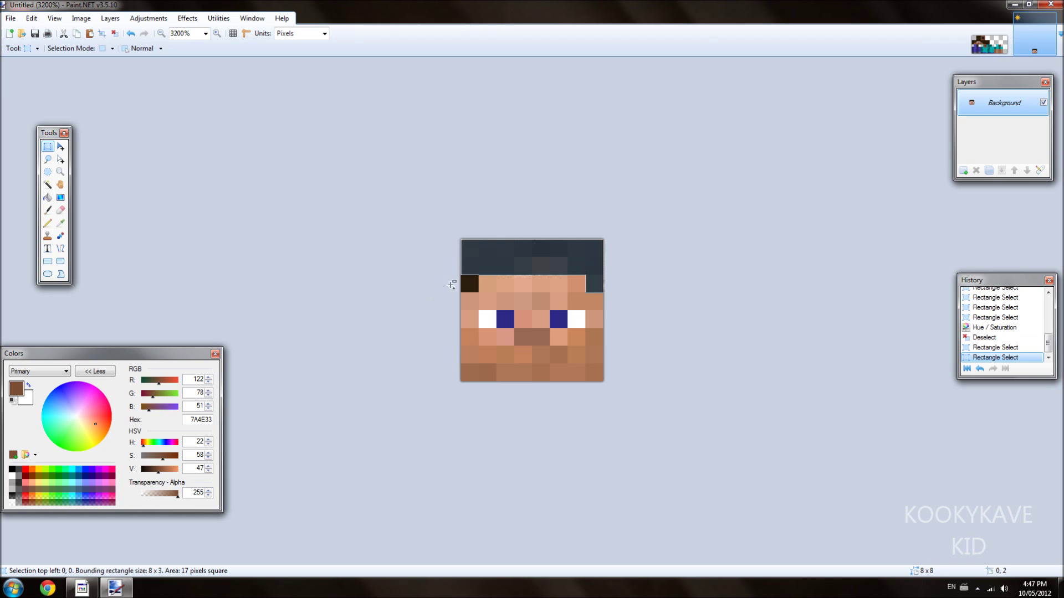
pyautogui.moveTo(468, 289); pyautogui.dragTo(470, 265)
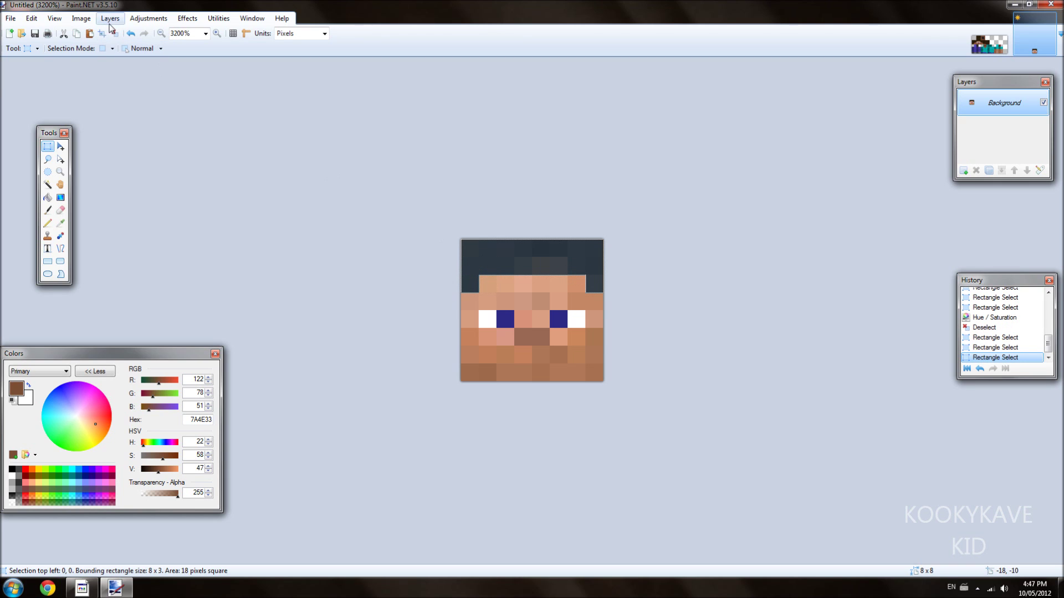
# Try out Hue / Saturation on the selected hair with hue 154, saturation 119 and lightness 23, and discard it
pyautogui.click(147, 19)
pyautogui.click(163, 80)
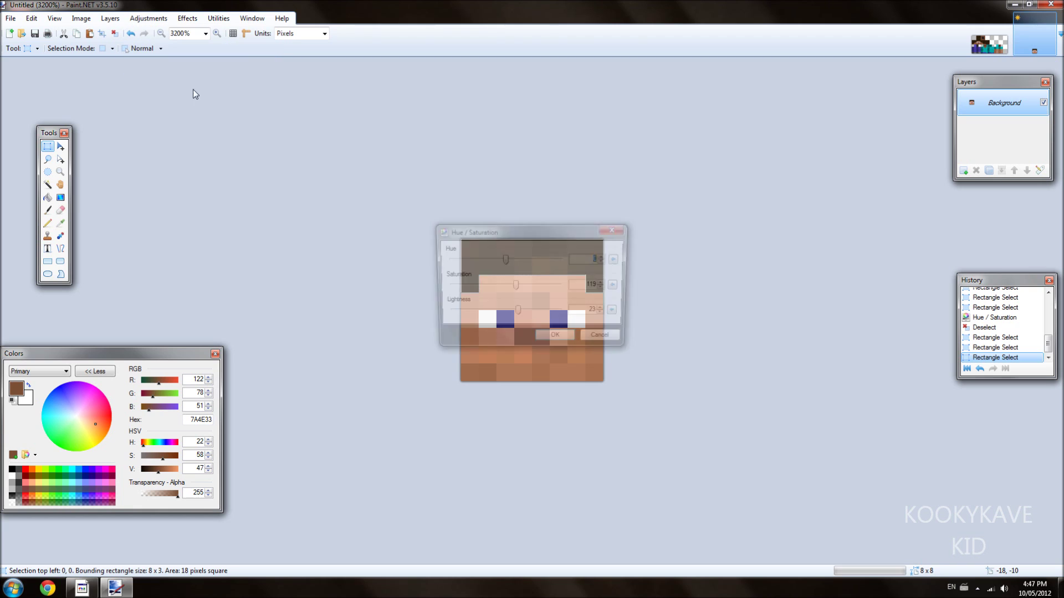
pyautogui.moveTo(537, 241); pyautogui.dragTo(329, 205)
pyautogui.click(382, 275)
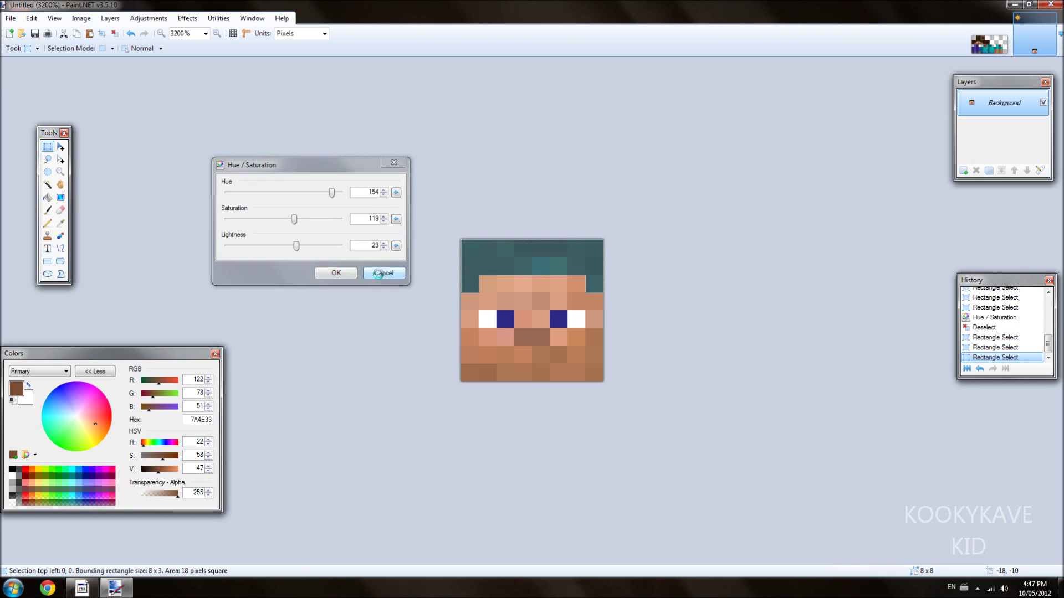
# Try an RGB Curves adjustment on the hair with blue excluded and a point near (52, 231), discard it and deselect the hair
pyautogui.click(146, 20)
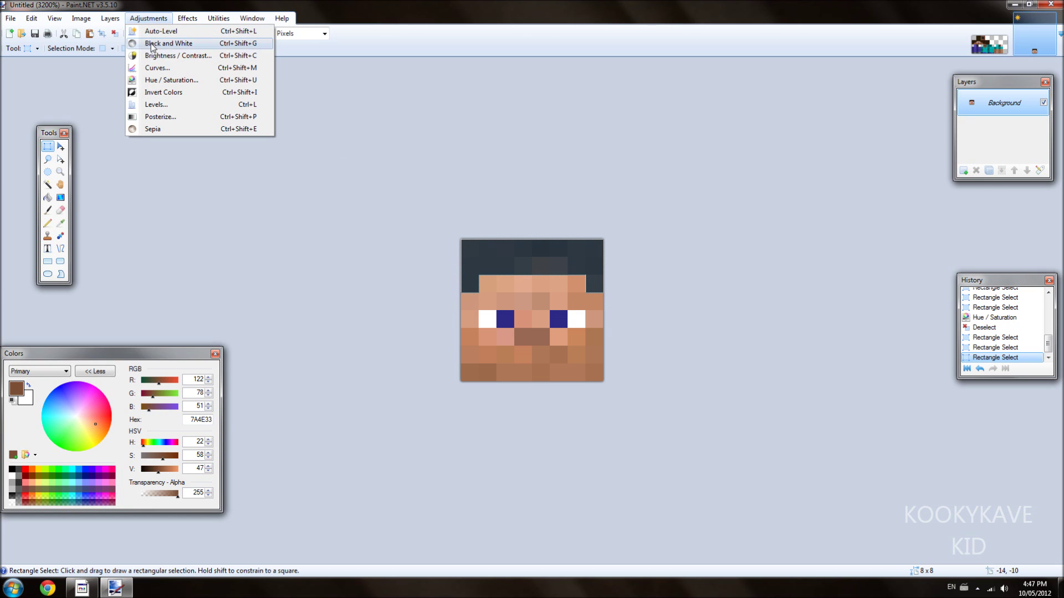
pyautogui.click(158, 68)
pyautogui.click(486, 211)
pyautogui.click(485, 227)
pyautogui.moveTo(547, 181); pyautogui.dragTo(268, 125)
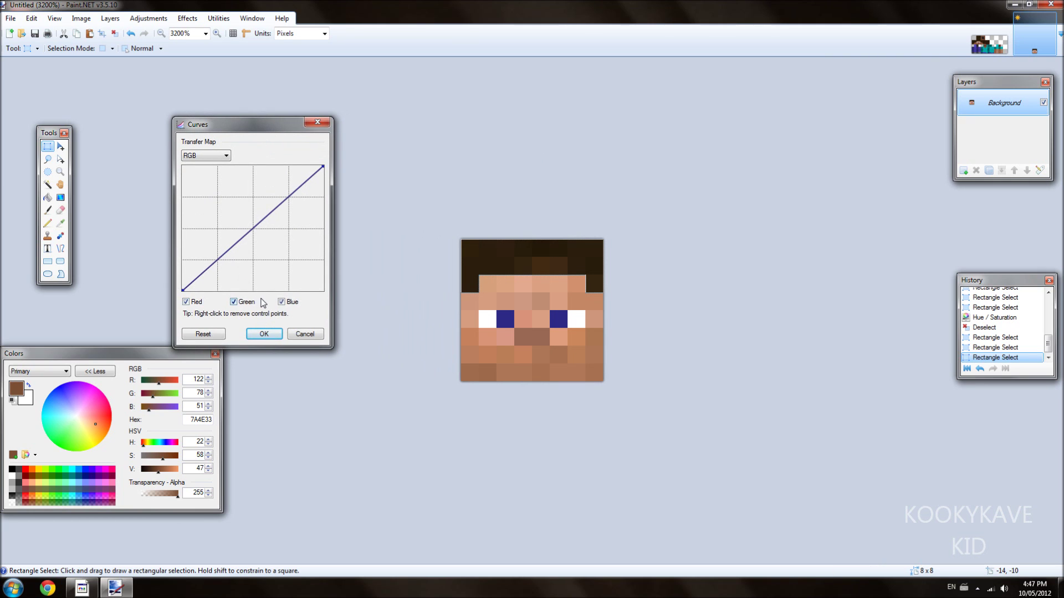
pyautogui.click(281, 301)
pyautogui.moveTo(253, 229); pyautogui.dragTo(213, 182)
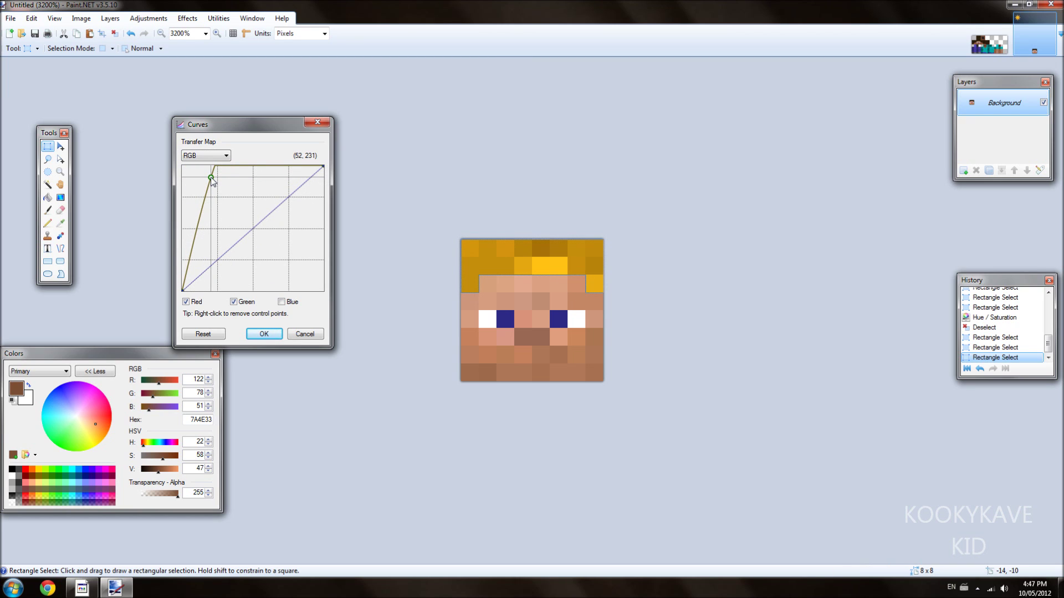
pyautogui.click(311, 335)
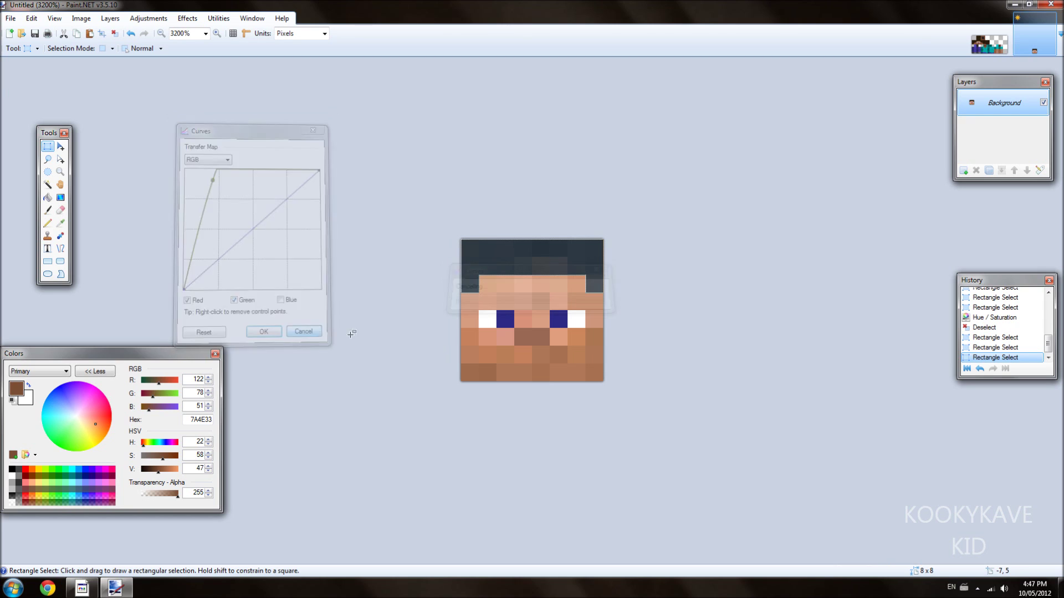
pyautogui.click(660, 261)
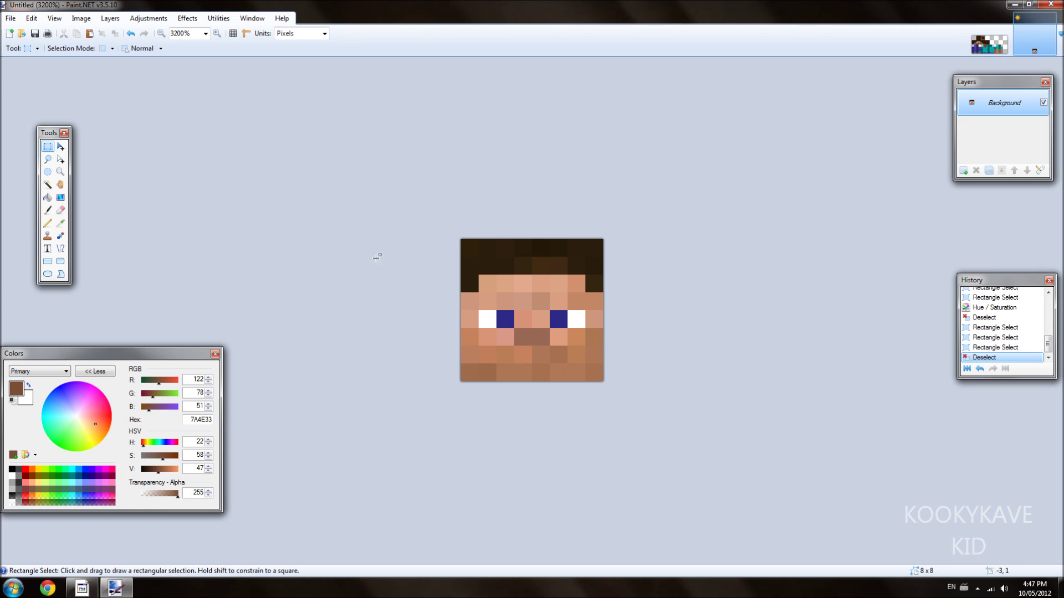
# Select the entire face image and try shifting its pixels with Move Selected Pixels, undoing the shift
pyautogui.click(60, 147)
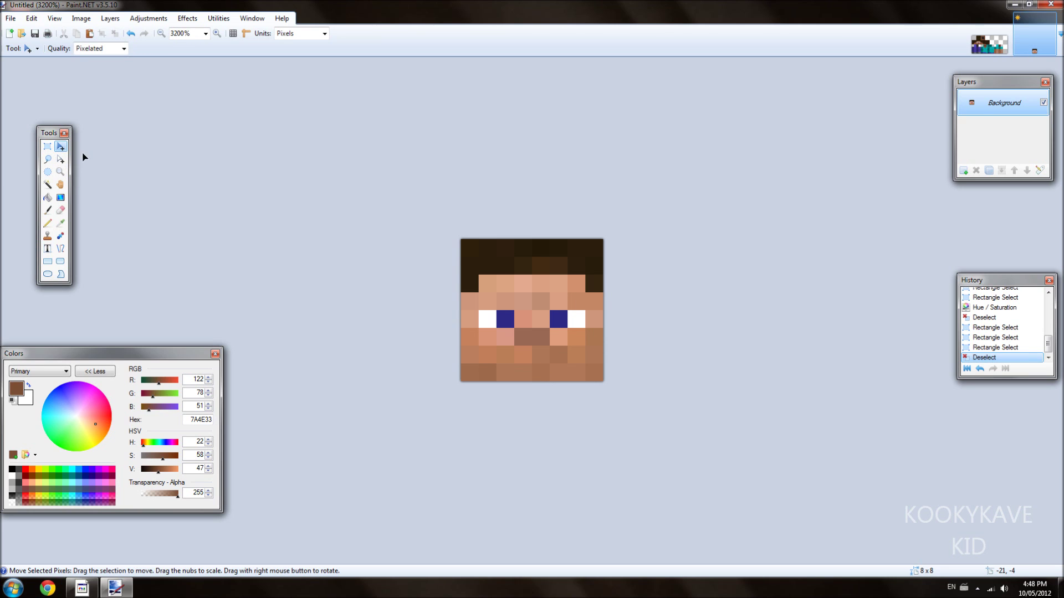
pyautogui.hotkey('ctrl', 'a')
pyautogui.click(581, 339)
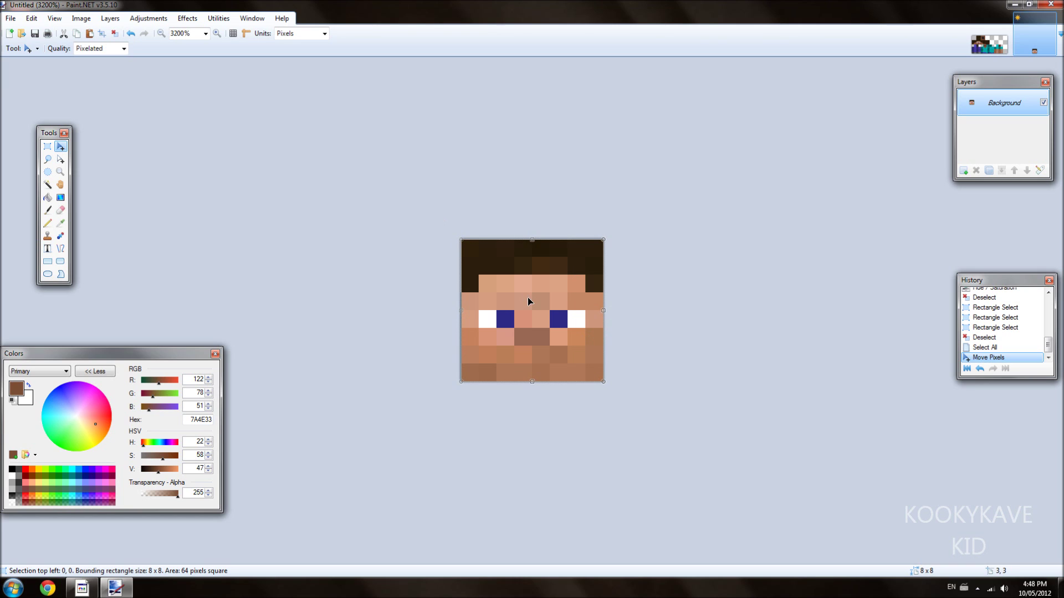
pyautogui.moveTo(527, 296); pyautogui.dragTo(533, 279)
pyautogui.hotkey('ctrl', 'z')
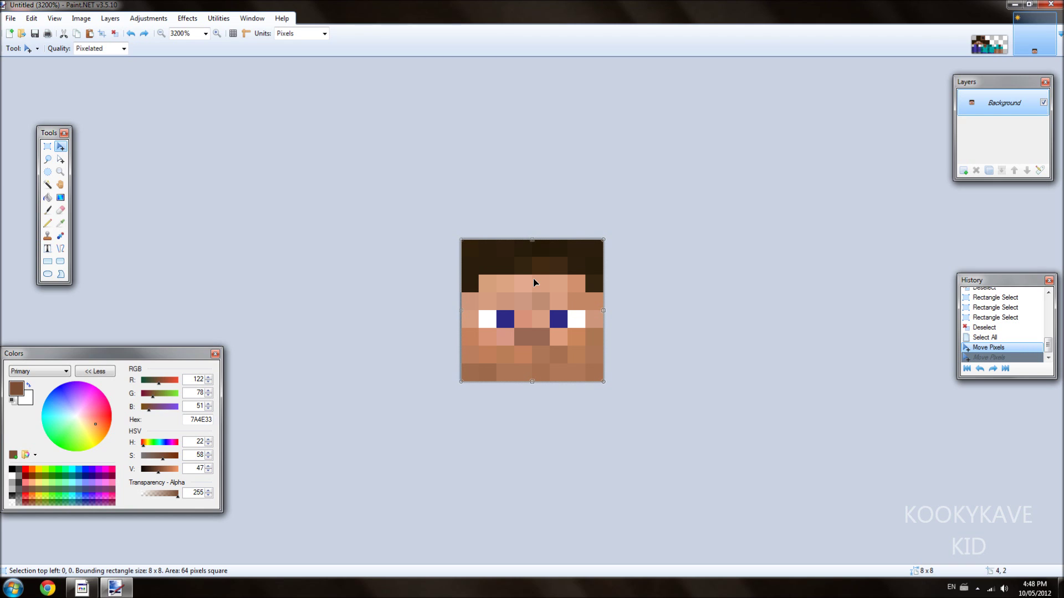
# Create a new blank image 88 pixels wide and 88 pixels high
pyautogui.click(10, 18)
pyautogui.click(25, 31)
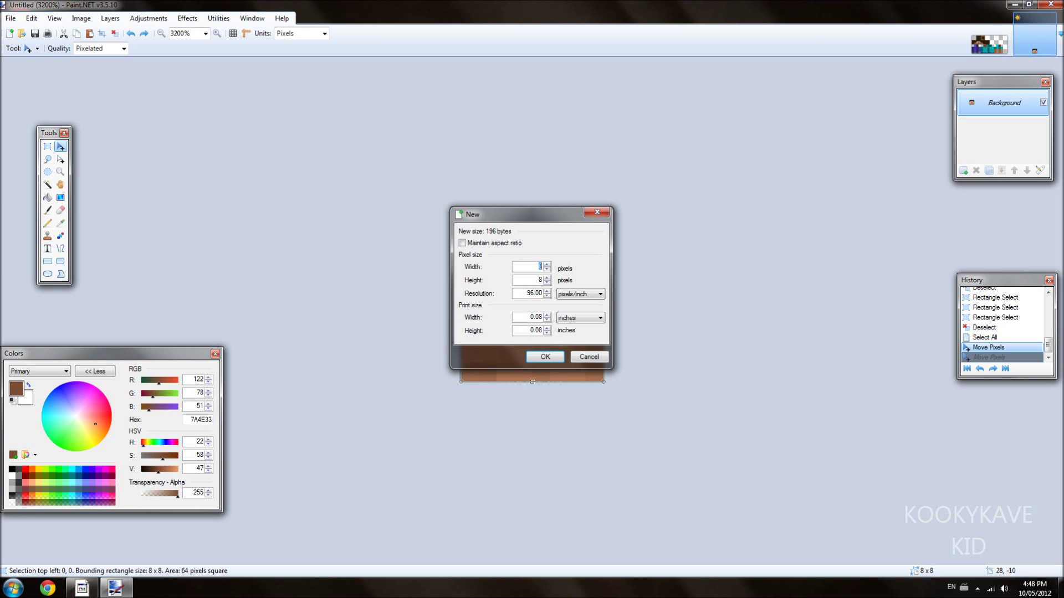
pyautogui.write('88')
pyautogui.click(545, 356)
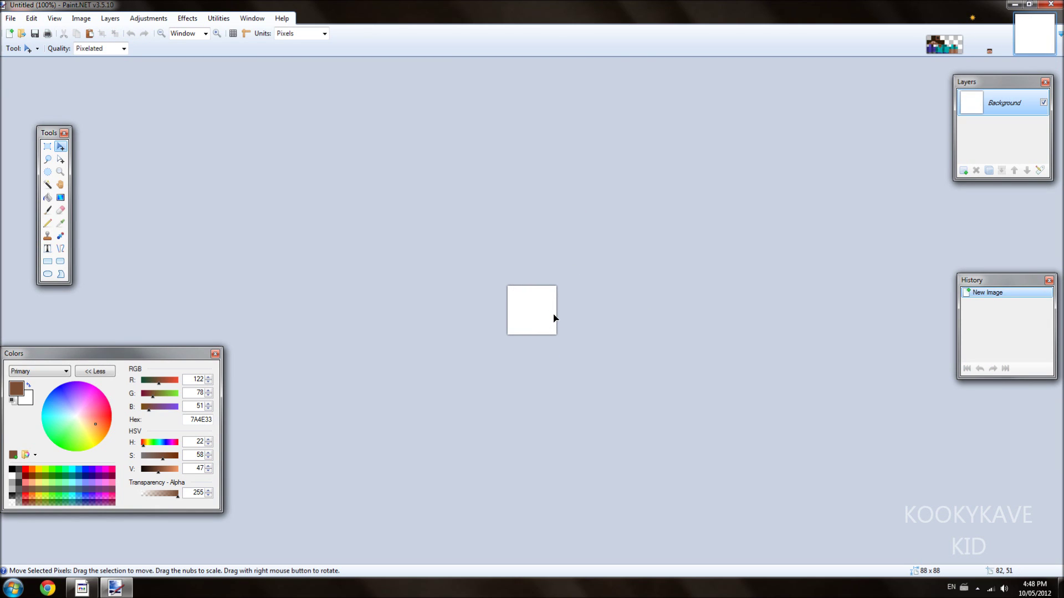
# Paste the copied 8 × 8 face into the blank image and scale it up to fill the whole 88 × 88 canvas
pyautogui.hotkey('ctrl', 'v')
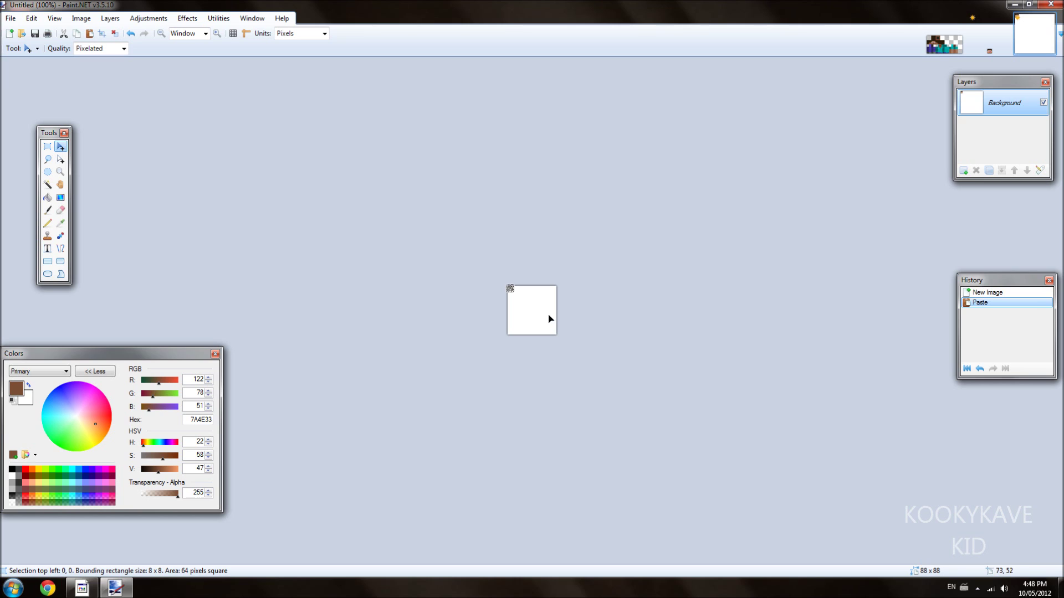
pyautogui.hotkey('ctrl', '+')
pyautogui.hotkey('ctrl', '+')
pyautogui.hotkey('ctrl', '+')
pyautogui.hotkey('ctrl', '+')
pyautogui.hotkey('ctrl', '+')
pyautogui.hotkey('ctrl', '+')
pyautogui.hotkey('ctrl', '+')
pyautogui.hotkey('ctrl', '+')
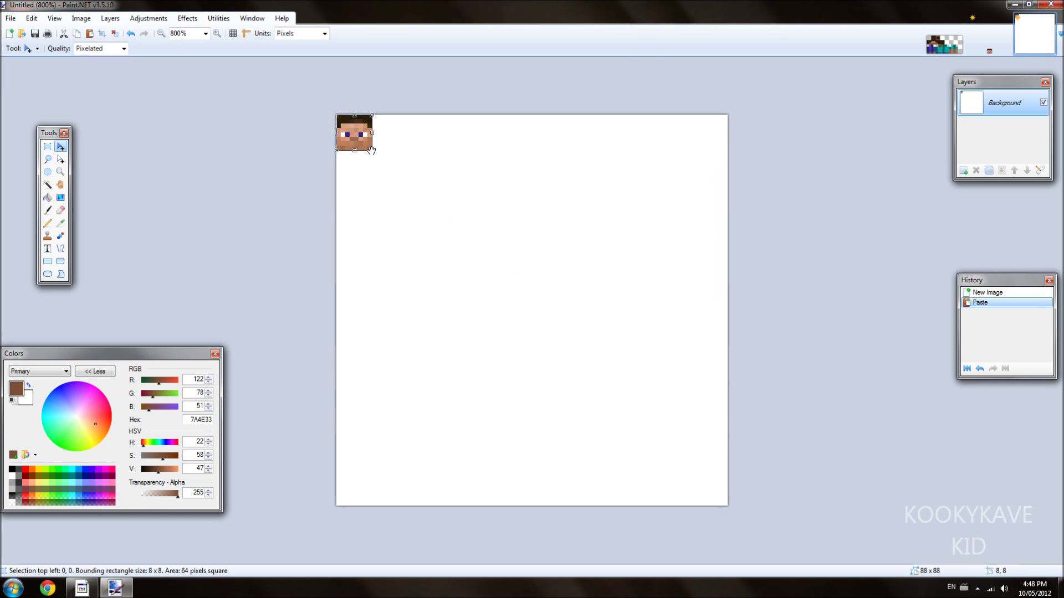
pyautogui.moveTo(371, 151); pyautogui.dragTo(728, 509)
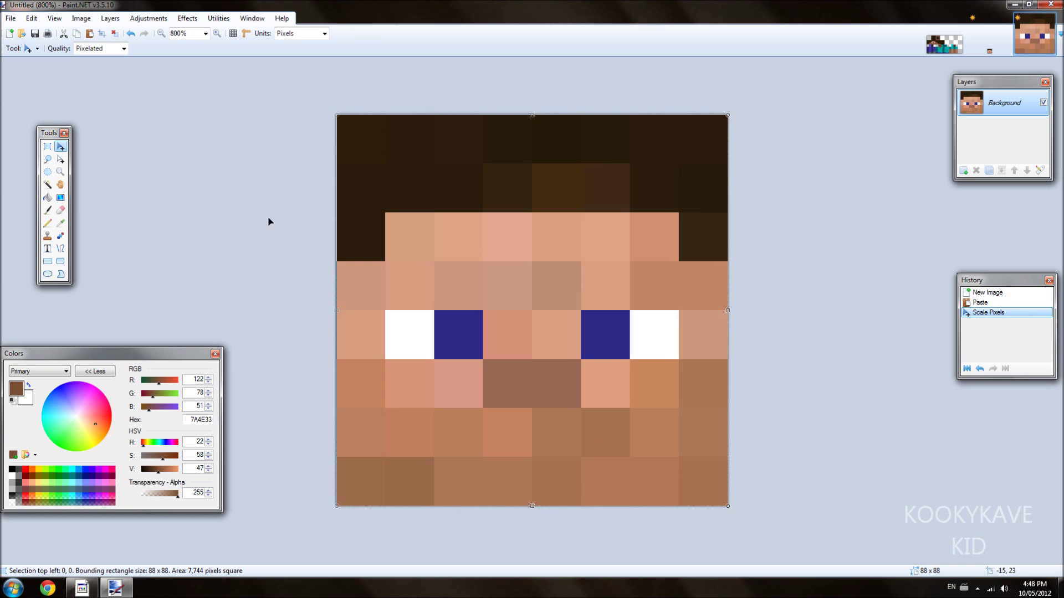
# Try the Smooth resampling quality on the enlarged face and switch it back to Pixelated
pyautogui.click(93, 50)
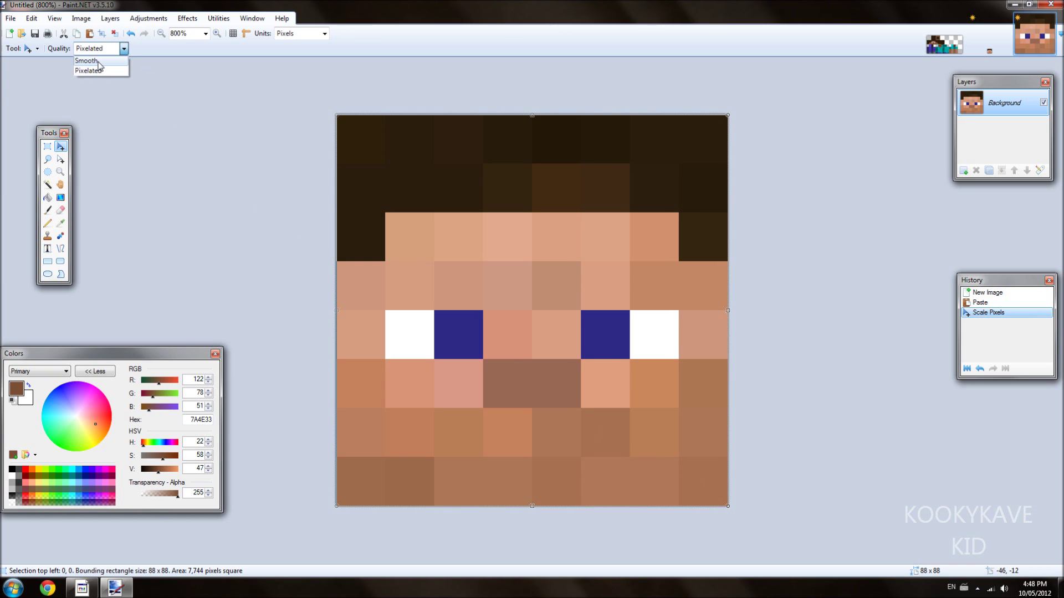
pyautogui.click(87, 60)
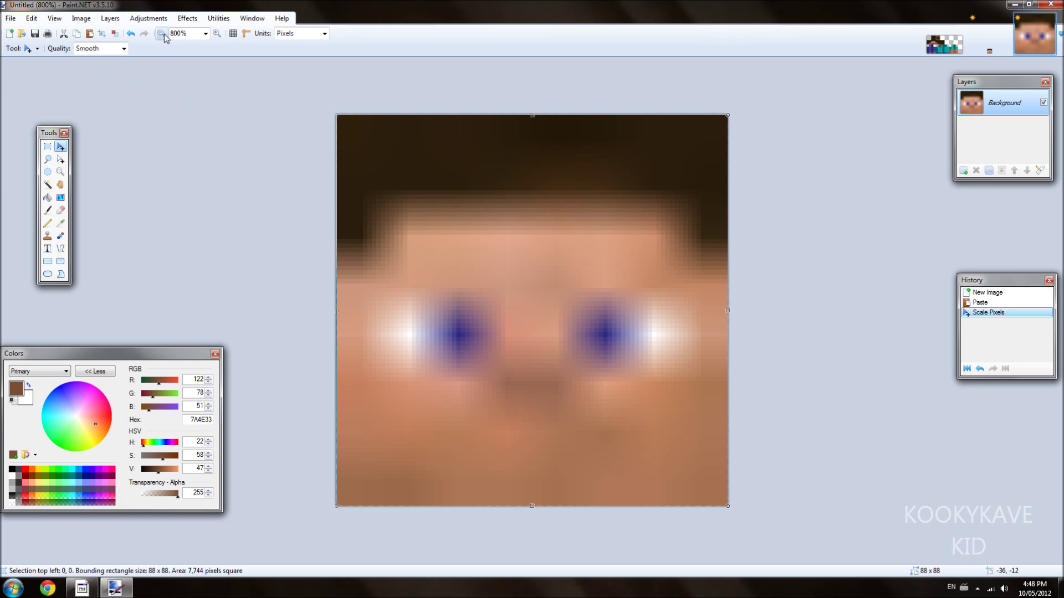
pyautogui.click(102, 50)
pyautogui.click(102, 71)
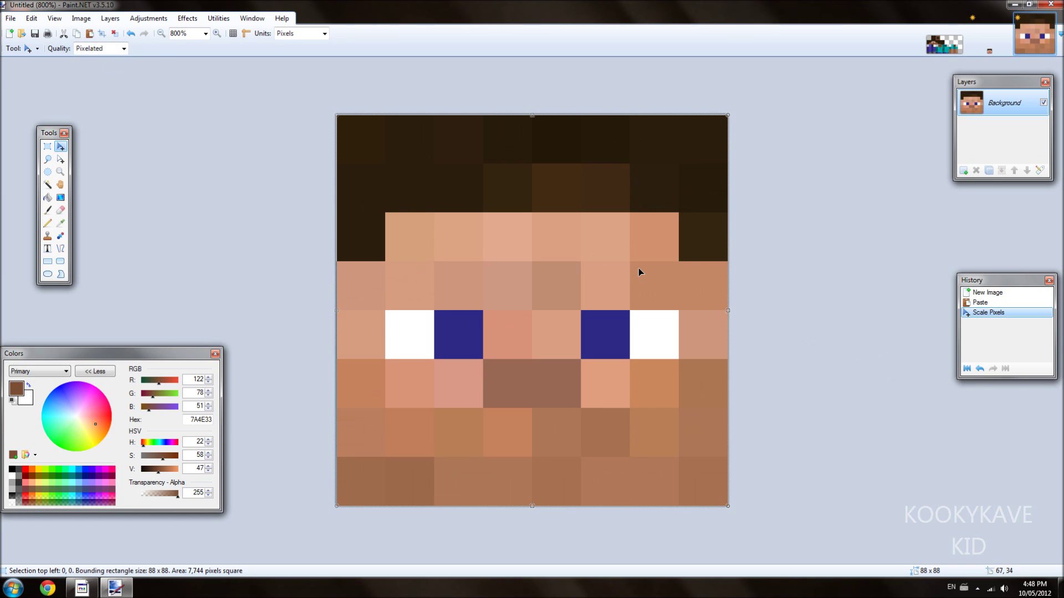
# Try a few brown Pencil marks on the forehead and undo them
pyautogui.hotkey('ctrl', '-')
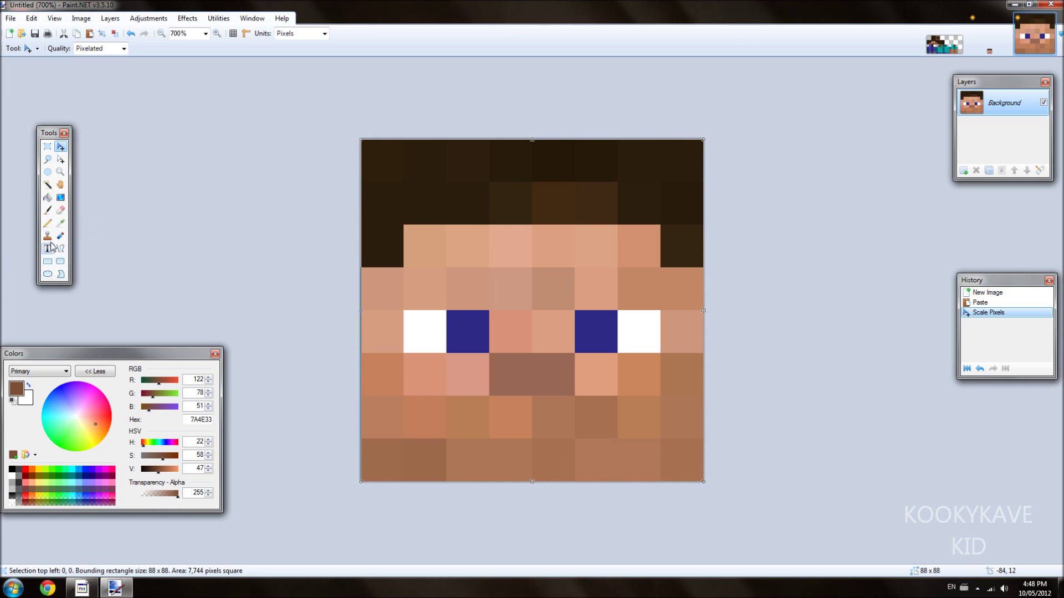
pyautogui.click(52, 225)
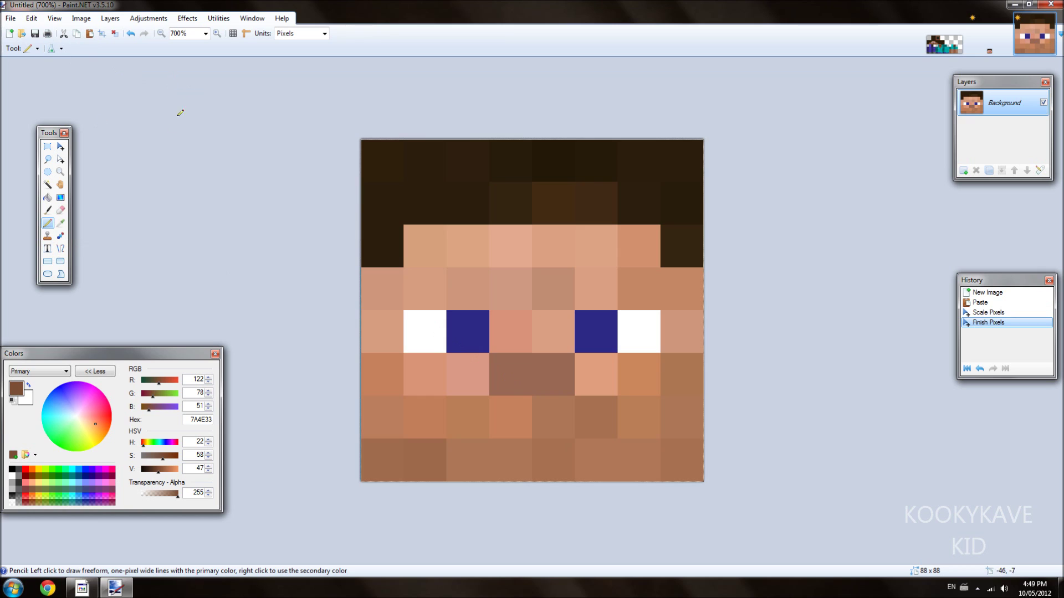
pyautogui.click(425, 253)
pyautogui.moveTo(432, 252); pyautogui.dragTo(433, 244)
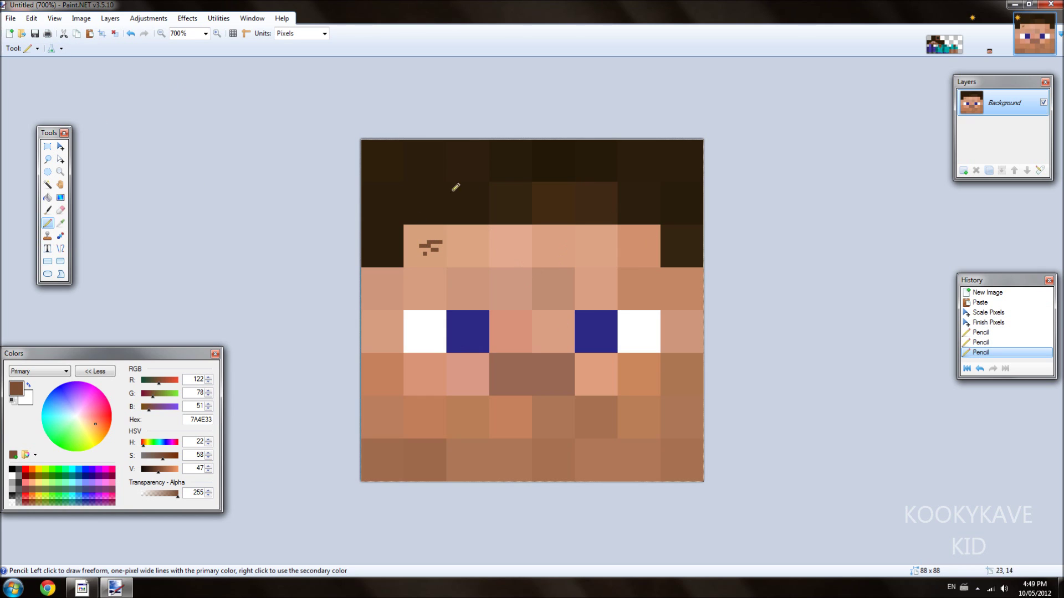
pyautogui.hotkey('ctrl', 'z')
pyautogui.hotkey('ctrl', 'z')
pyautogui.hotkey('ctrl', 'z')
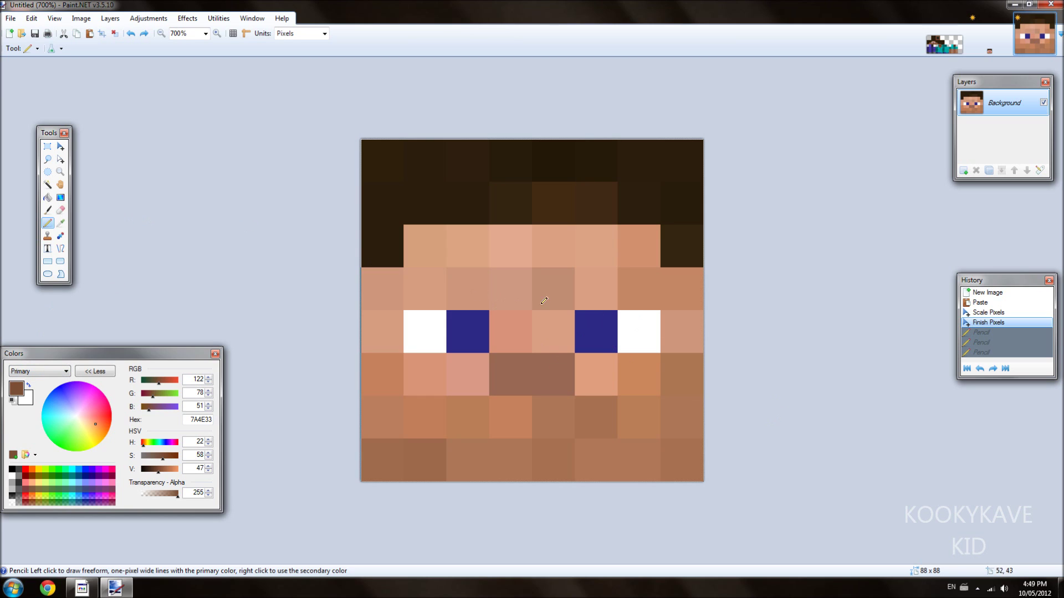
# Sample the brown nose colour, darken it to V 33 and pencil a shadow line along the bottom edge of the nose
pyautogui.click(61, 223)
pyautogui.click(543, 370)
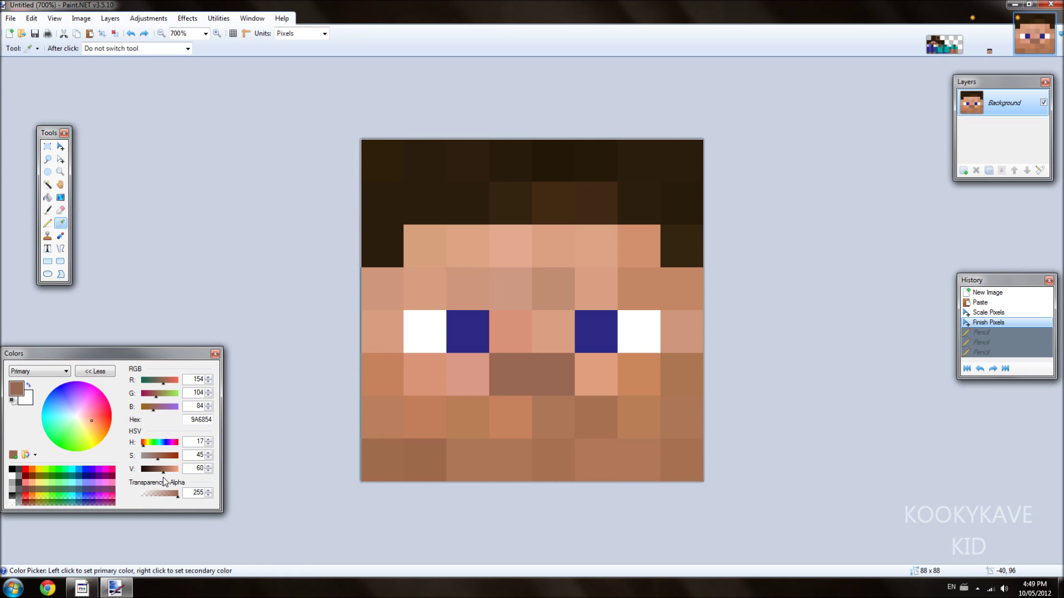
pyautogui.moveTo(158, 471); pyautogui.dragTo(154, 471)
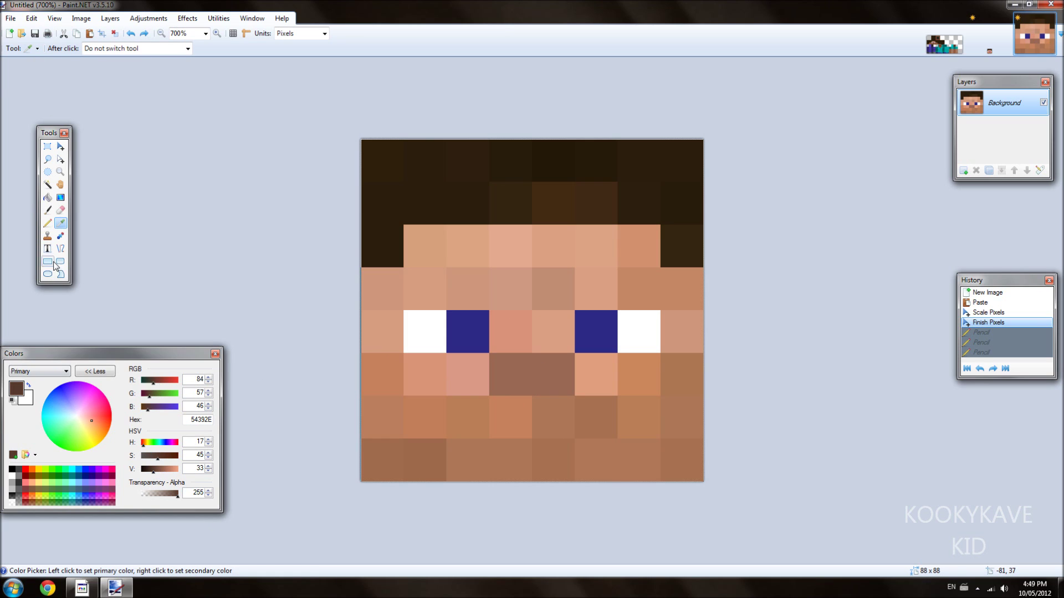
pyautogui.click(47, 223)
pyautogui.moveTo(492, 394); pyautogui.dragTo(498, 394)
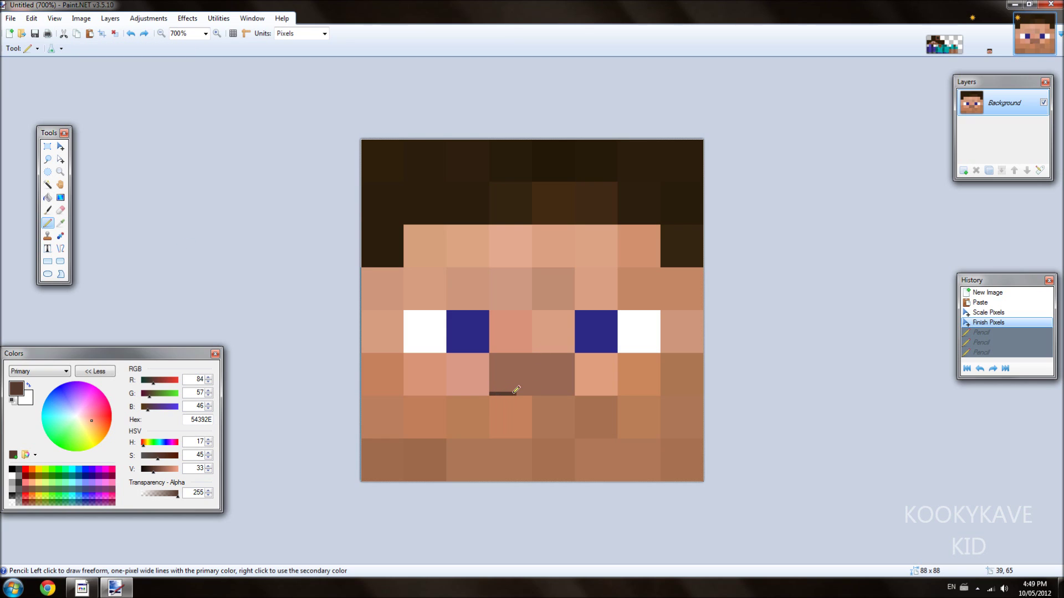
pyautogui.moveTo(524, 391); pyautogui.dragTo(573, 390)
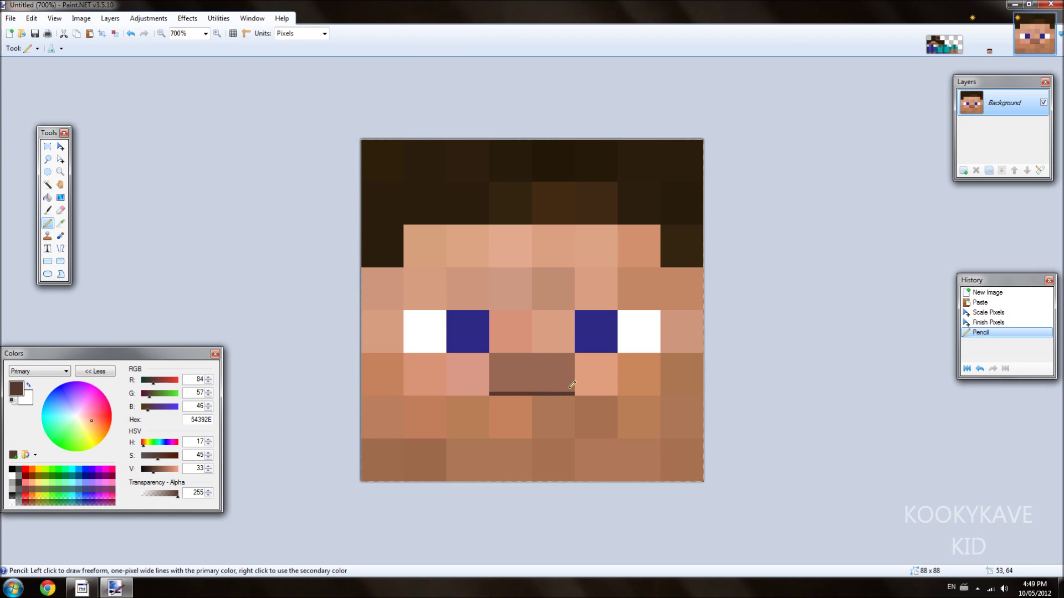
pyautogui.scroll(-9, 573, 384)
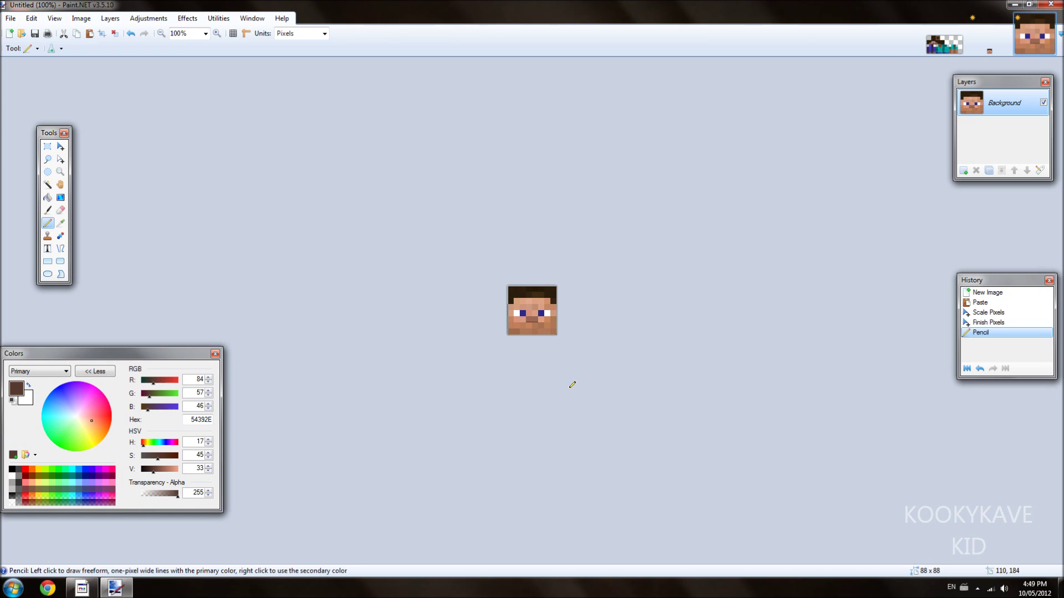
# Sample the blue eye colour, darken it to V 10 and pencil a shadow line along the bottom of both blue eye squares
pyautogui.scroll(10, 573, 384)
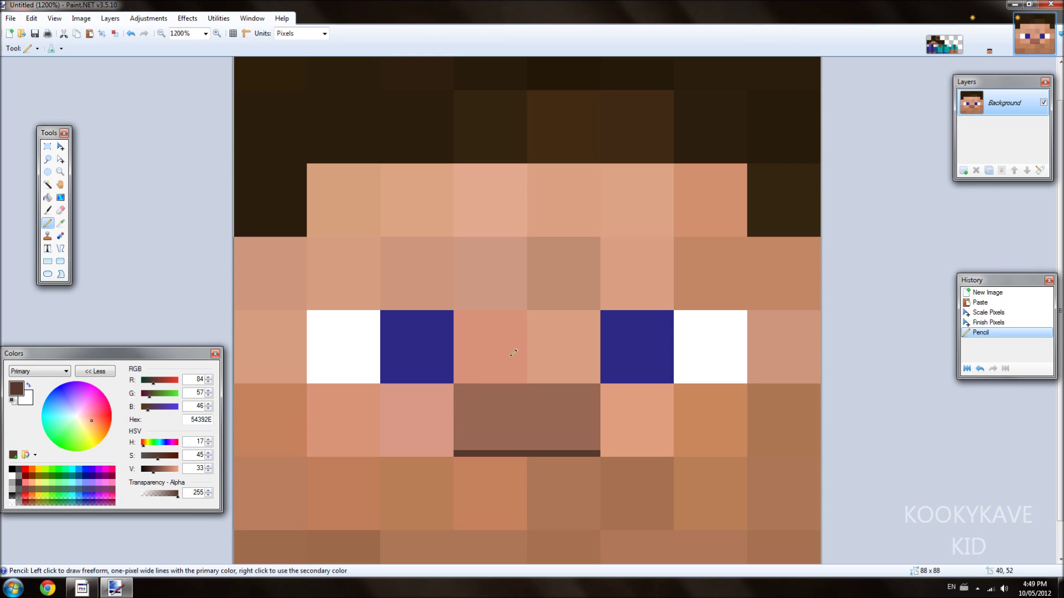
pyautogui.click(60, 223)
pyautogui.click(397, 329)
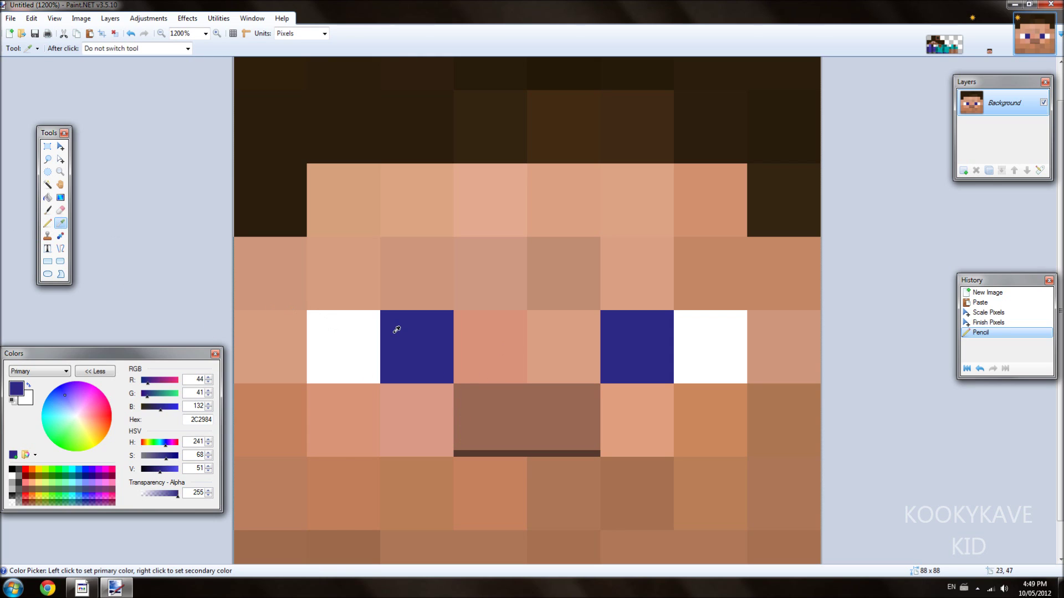
pyautogui.click(148, 469)
pyautogui.click(145, 469)
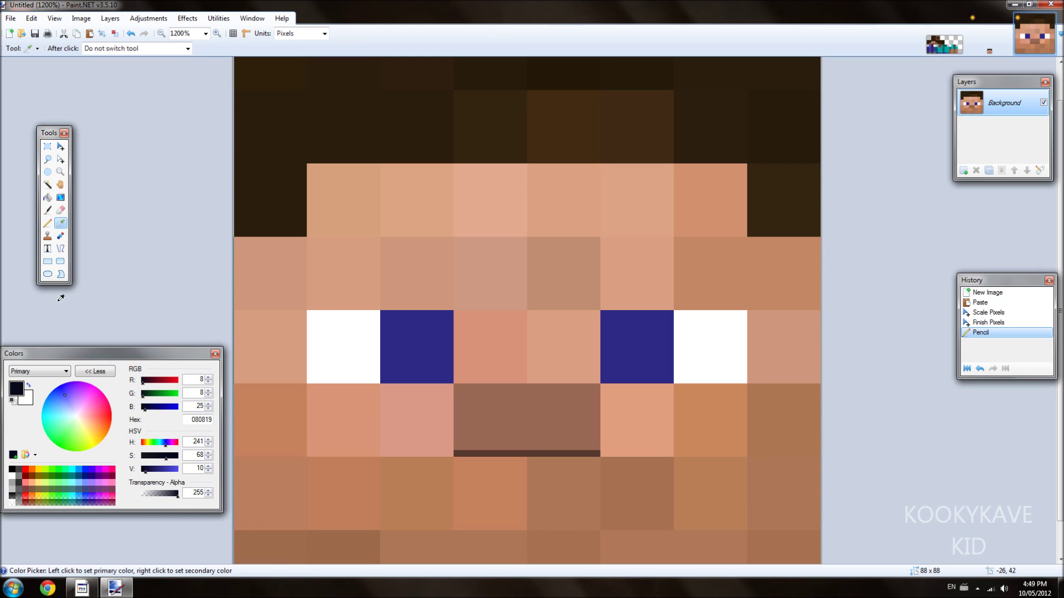
pyautogui.click(47, 223)
pyautogui.moveTo(380, 373); pyautogui.dragTo(449, 375)
pyautogui.click(451, 375)
pyautogui.moveTo(610, 376); pyautogui.dragTo(673, 375)
pyautogui.scroll(-12, 689, 340)
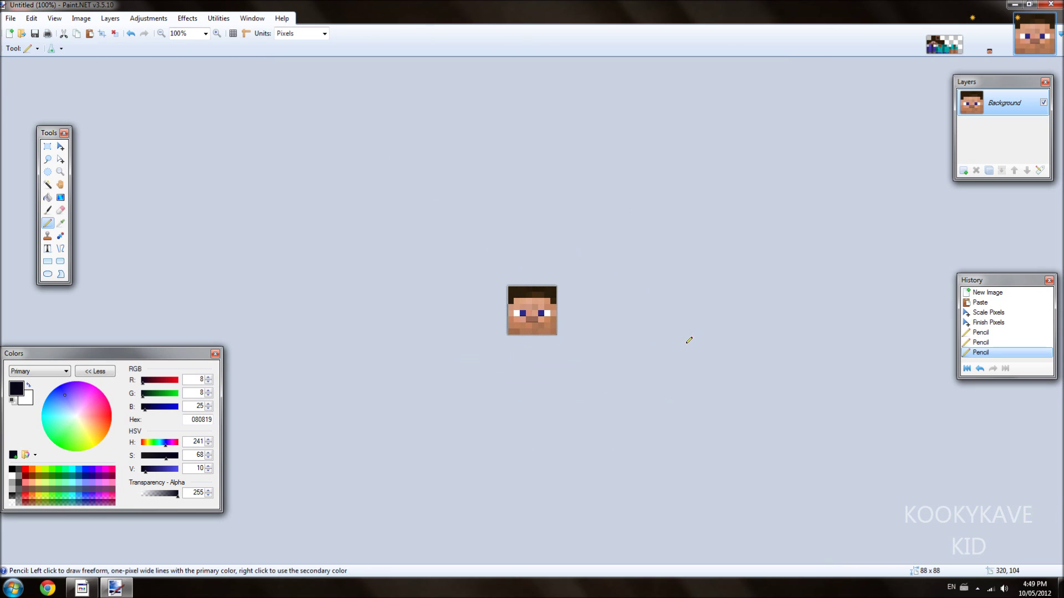
# Sample the dark hair colour, darken it to V 6 and pencil a shadow line under the left sideburn
pyautogui.scroll(6, 690, 340)
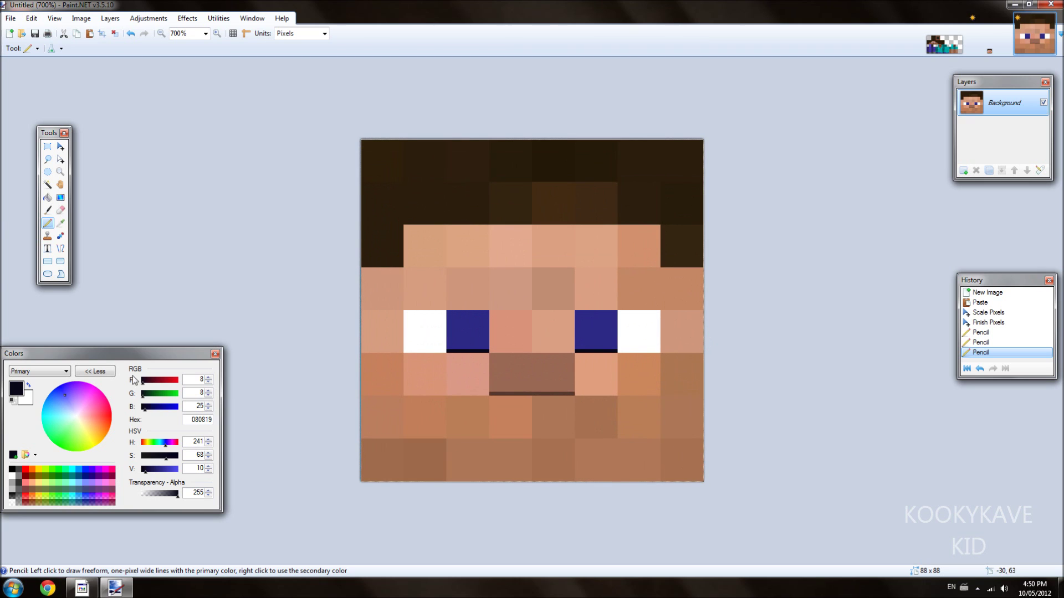
pyautogui.click(60, 222)
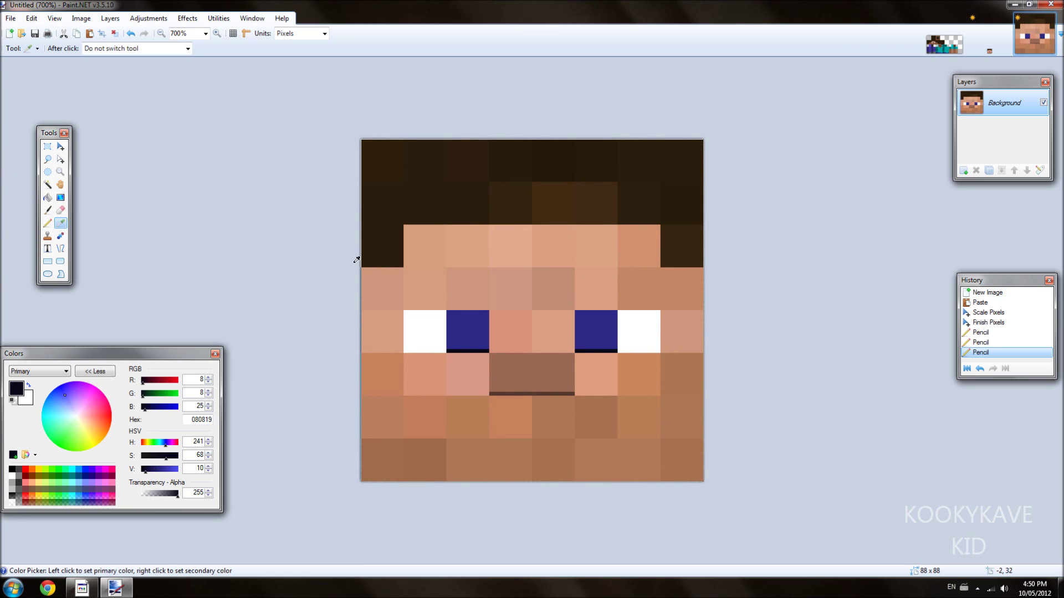
pyautogui.click(380, 250)
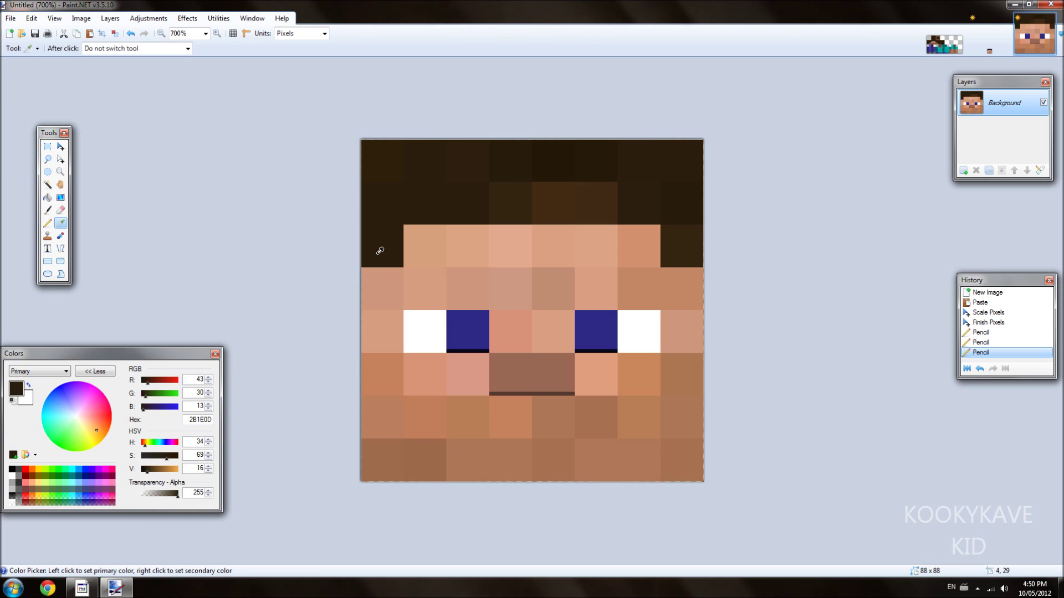
pyautogui.moveTo(148, 474); pyautogui.dragTo(143, 474)
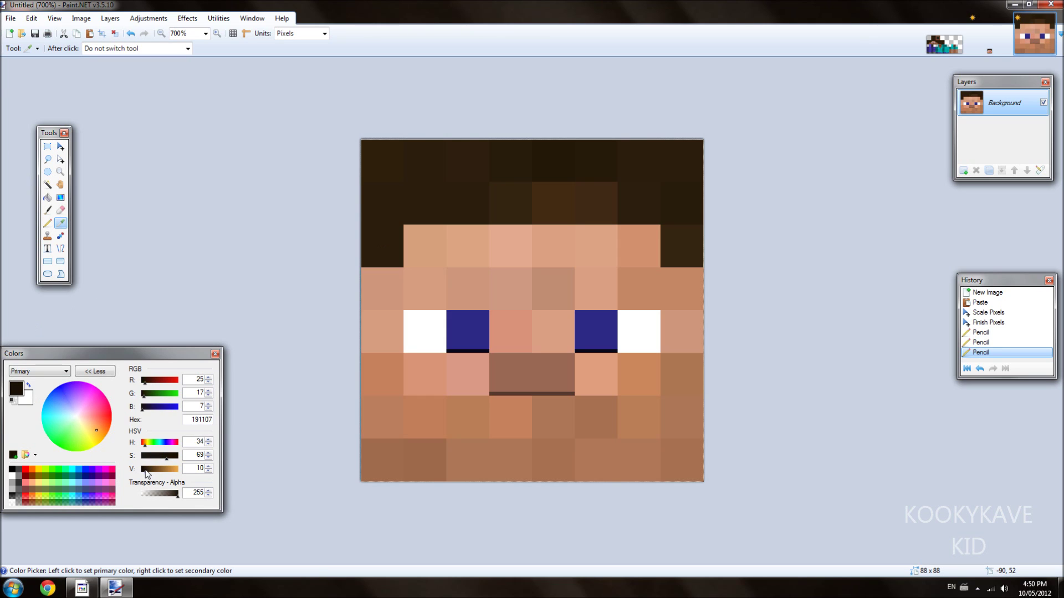
pyautogui.click(47, 223)
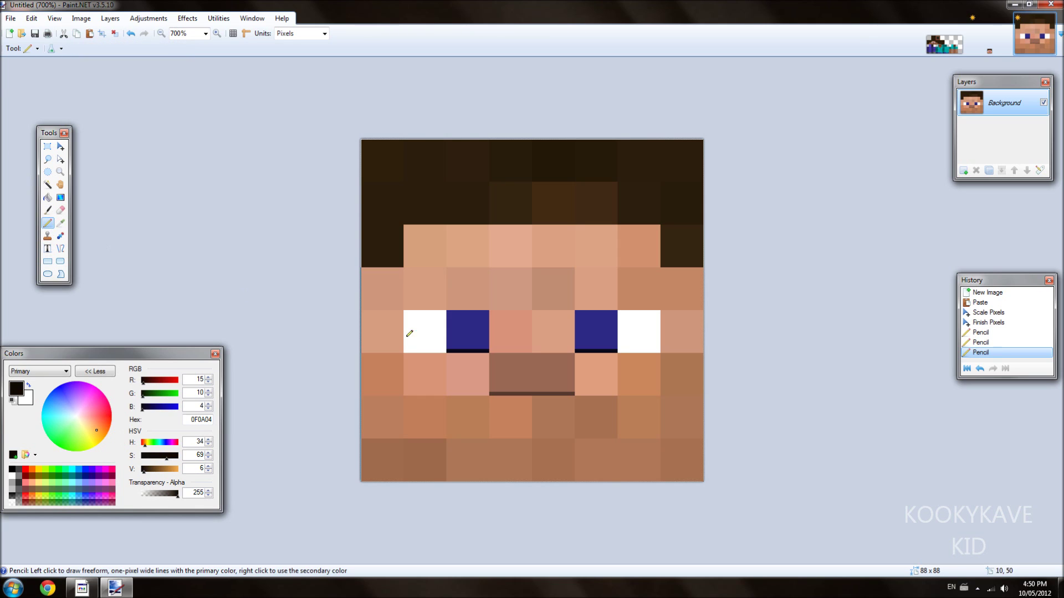
pyautogui.moveTo(364, 266); pyautogui.dragTo(386, 265)
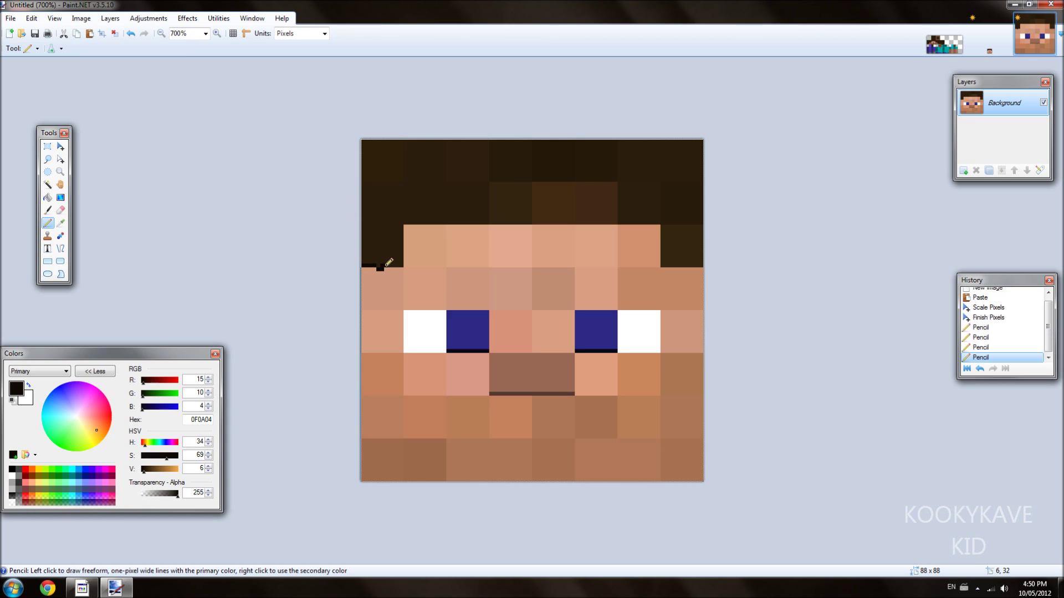
pyautogui.hotkey('ctrl', 'z')
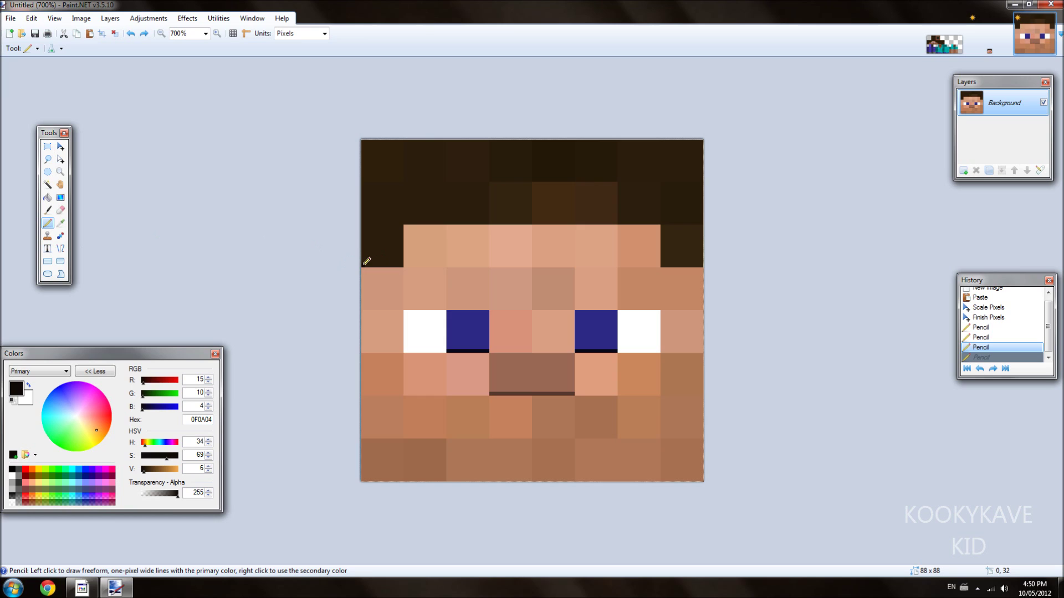
pyautogui.moveTo(367, 265); pyautogui.dragTo(403, 266)
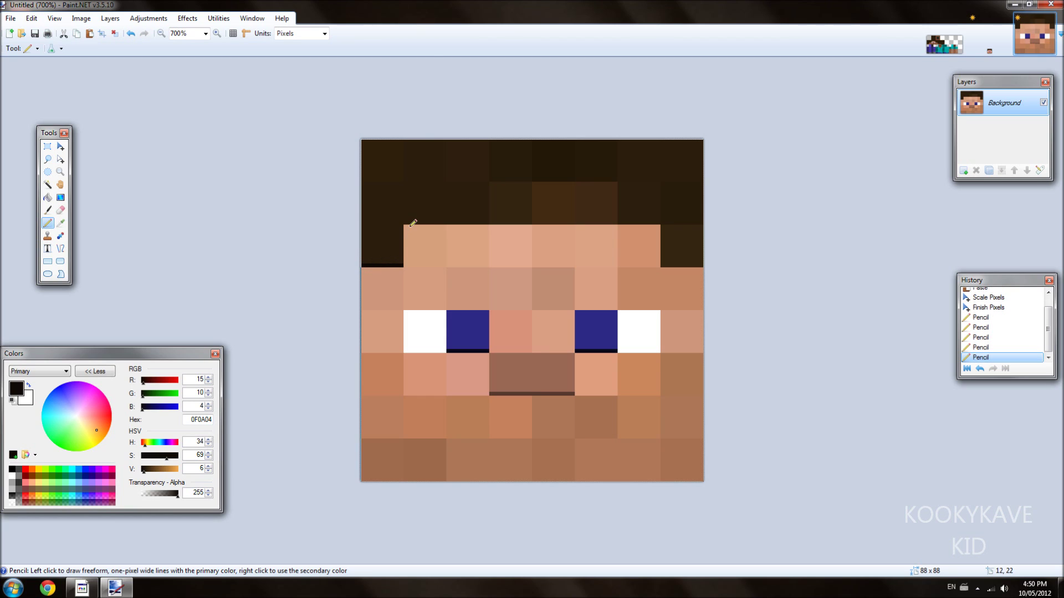
# Pencil a straight shadow line along the lower edge of the fringe above the forehead, undoing uneven strokes
pyautogui.moveTo(410, 221); pyautogui.dragTo(466, 221)
pyautogui.hotkey('ctrl', 'z')
pyautogui.hotkey('ctrl', 'z')
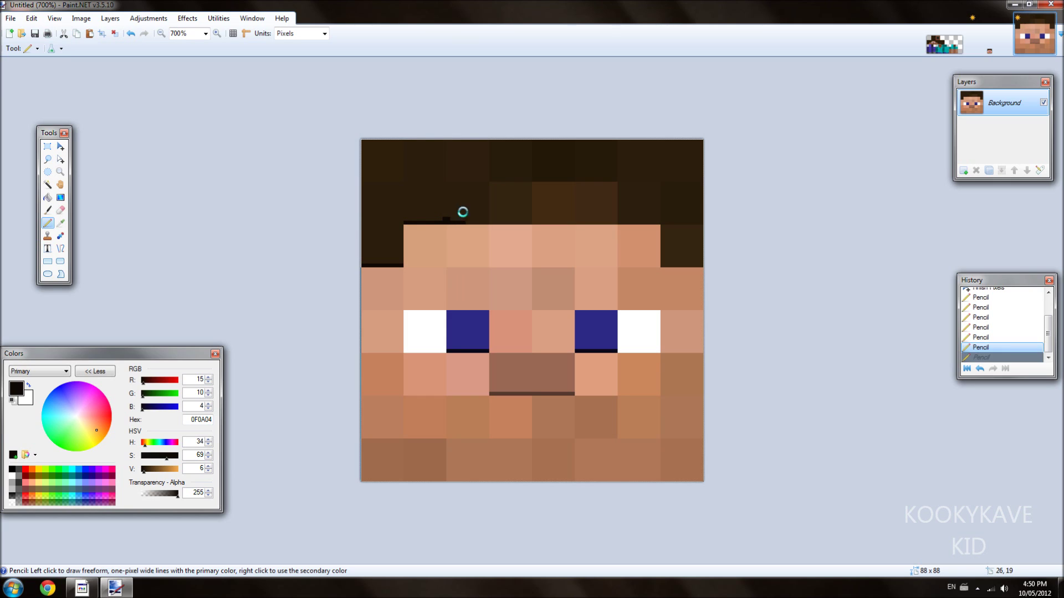
pyautogui.moveTo(408, 218)
pyautogui.mouseDown()
pyautogui.moveTo(405, 223)
pyautogui.moveTo(469, 218)
pyautogui.mouseUp()
pyautogui.hotkey('ctrl', 'z')
pyautogui.hotkey('ctrl', 'z')
pyautogui.moveTo(487, 218); pyautogui.dragTo(493, 218)
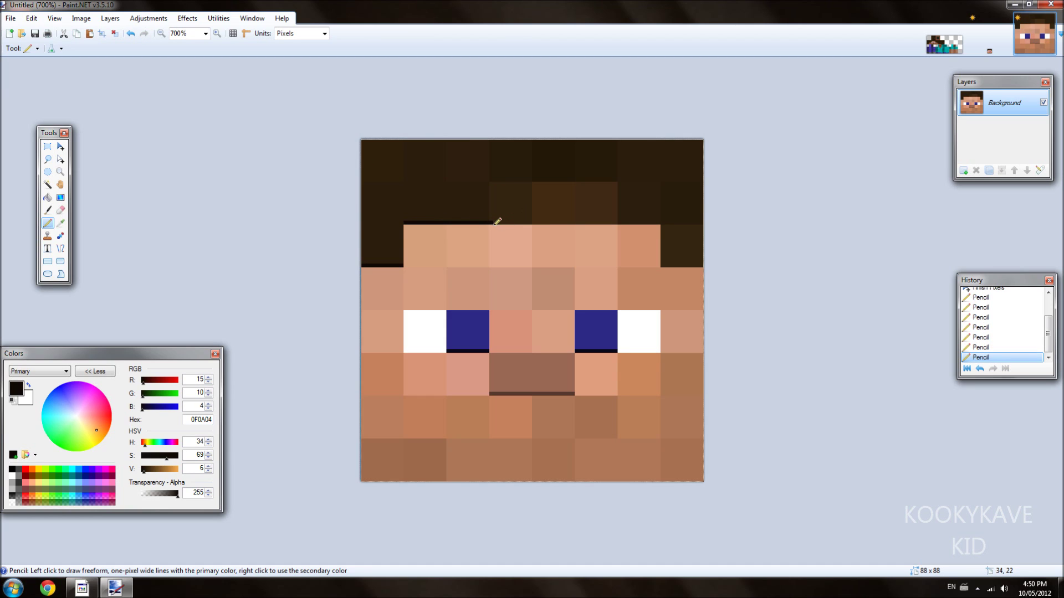
pyautogui.moveTo(496, 220); pyautogui.dragTo(656, 222)
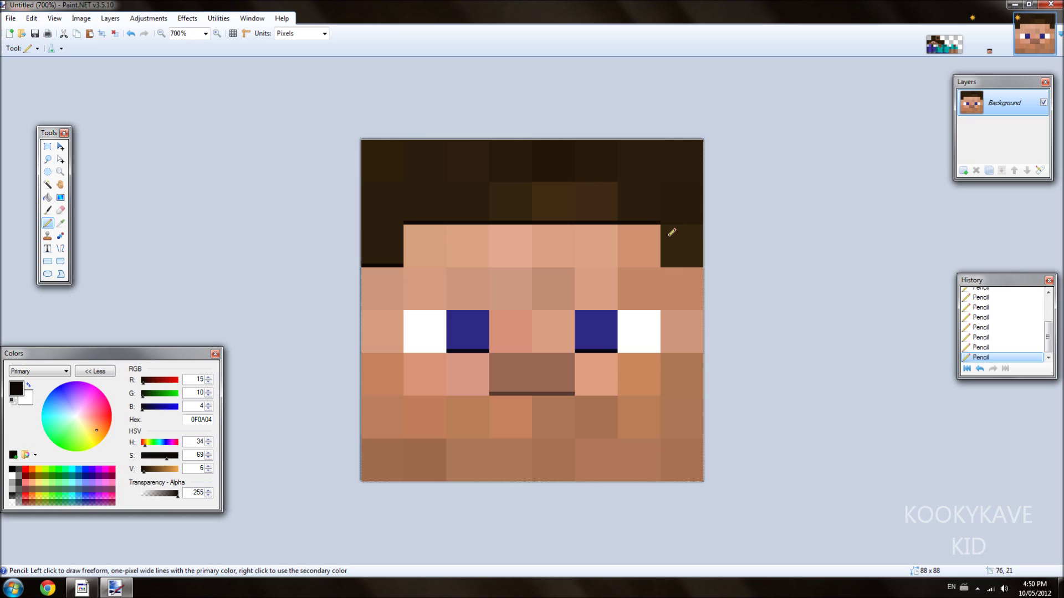
# Pencil a shadow line under the right sideburn and deselect the face
pyautogui.moveTo(663, 266); pyautogui.dragTo(701, 265)
pyautogui.scroll(-10, 560, 212)
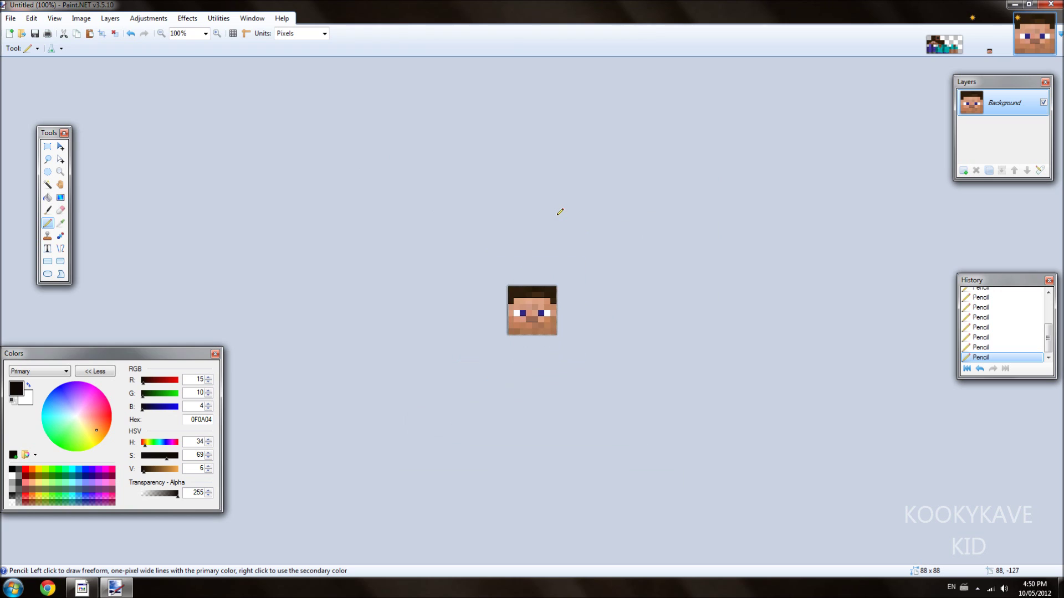
pyautogui.scroll(-1, 560, 212)
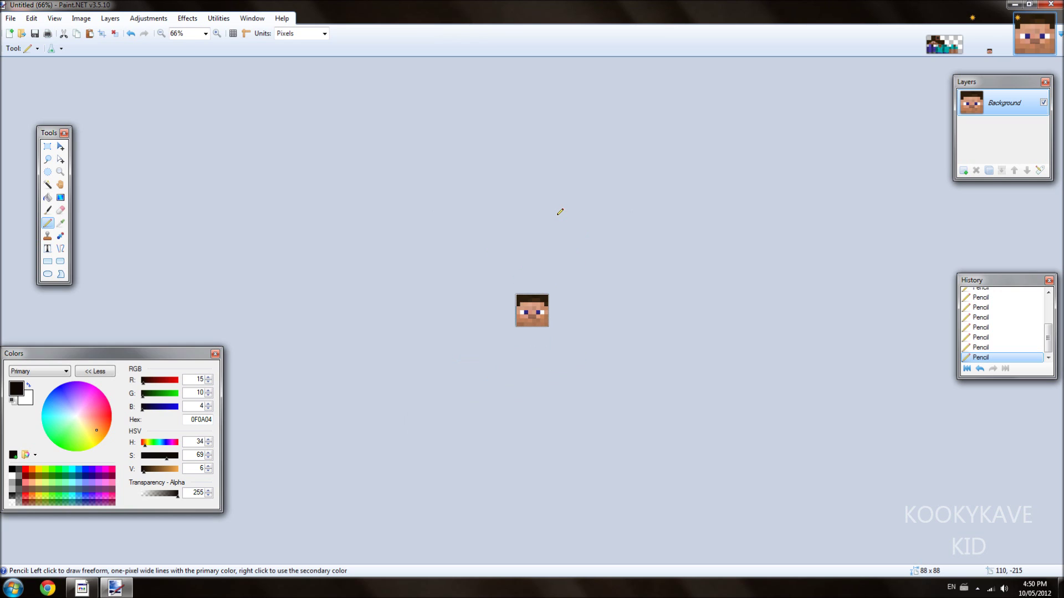
pyautogui.scroll(1, 560, 211)
pyautogui.hotkey('ctrl', 'd')
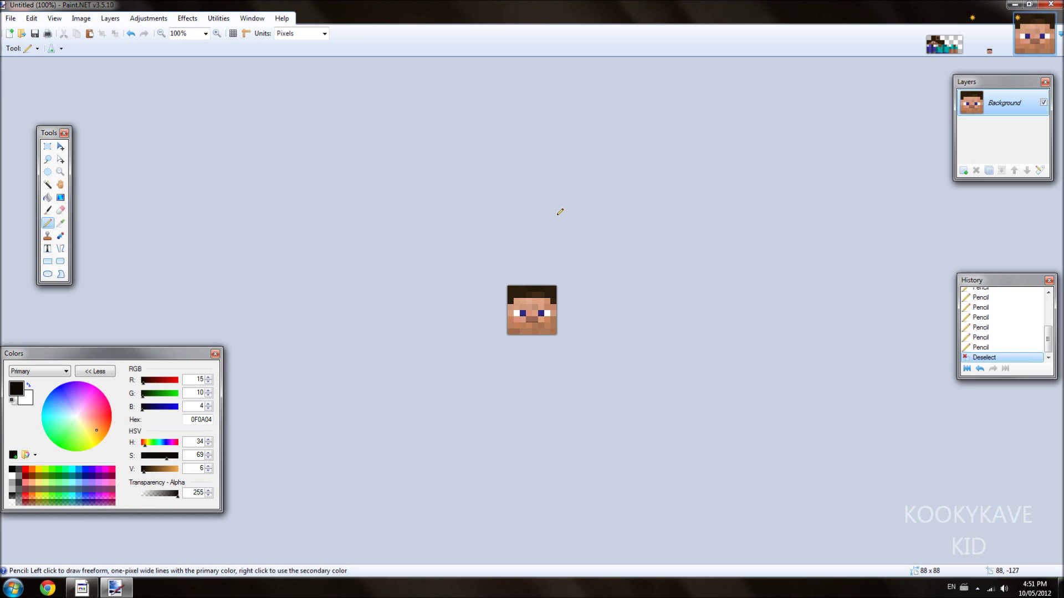
# Draw a black rectangle outline about 21 × 8 pixels for the mouth below the nose, with brush width 1 and Solid Color fill
pyautogui.scroll(6, 559, 212)
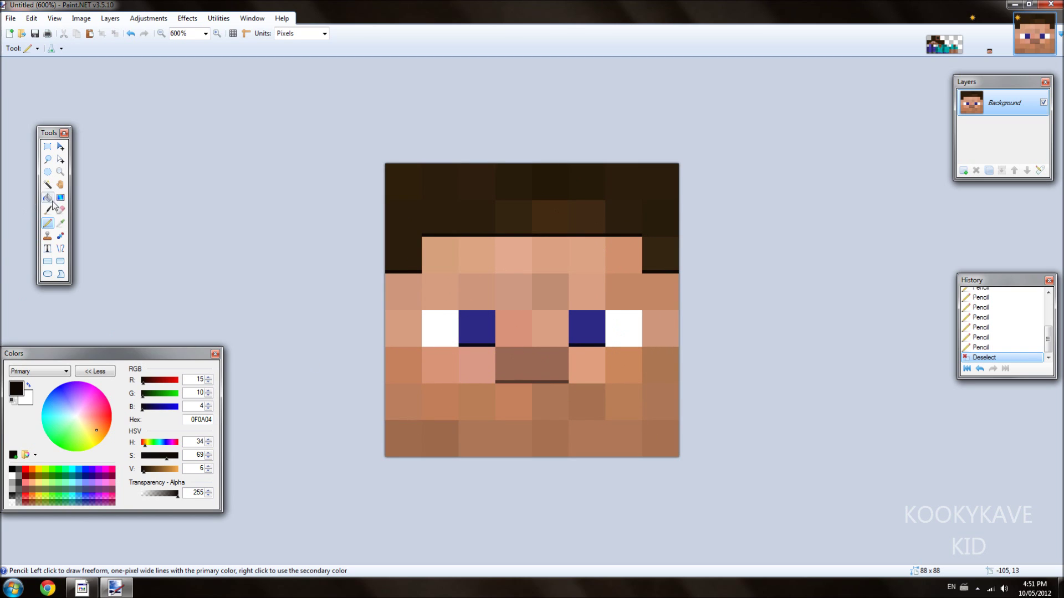
pyautogui.click(47, 263)
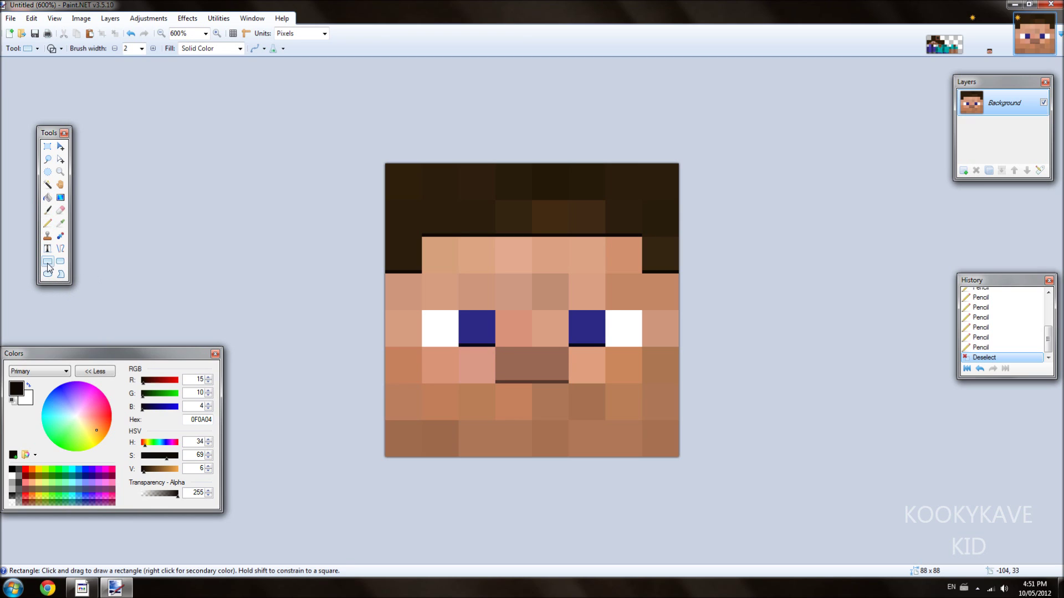
pyautogui.click(12, 470)
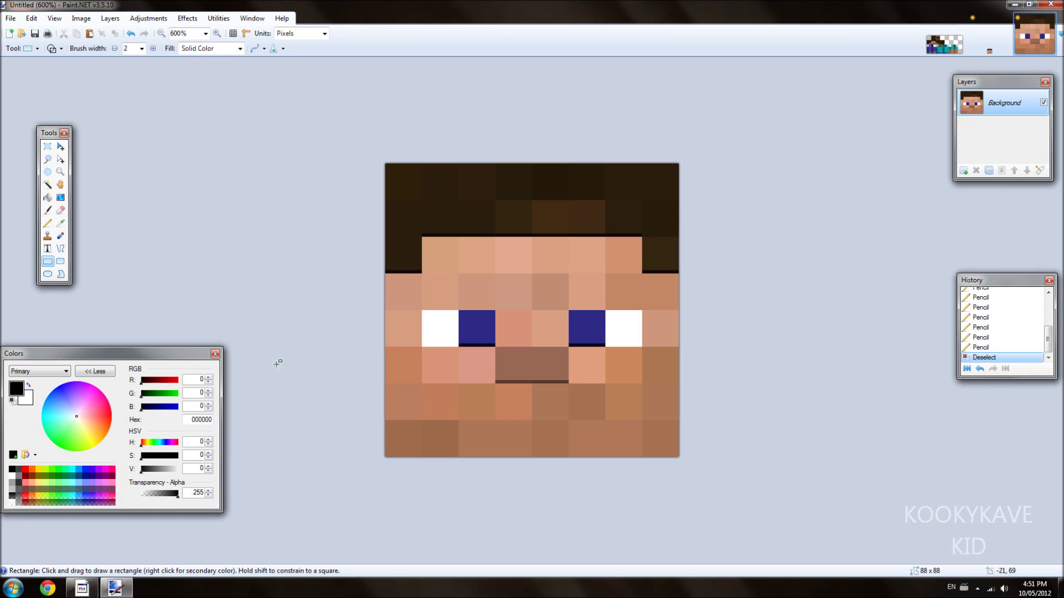
pyautogui.click(142, 48)
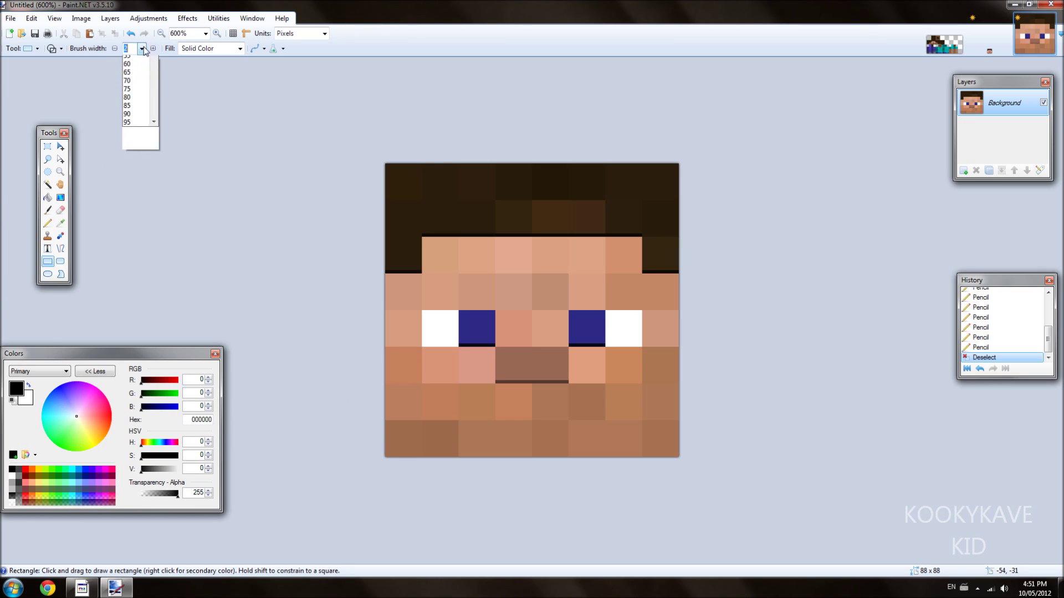
pyautogui.scroll(1, 130, 71)
pyautogui.click(128, 60)
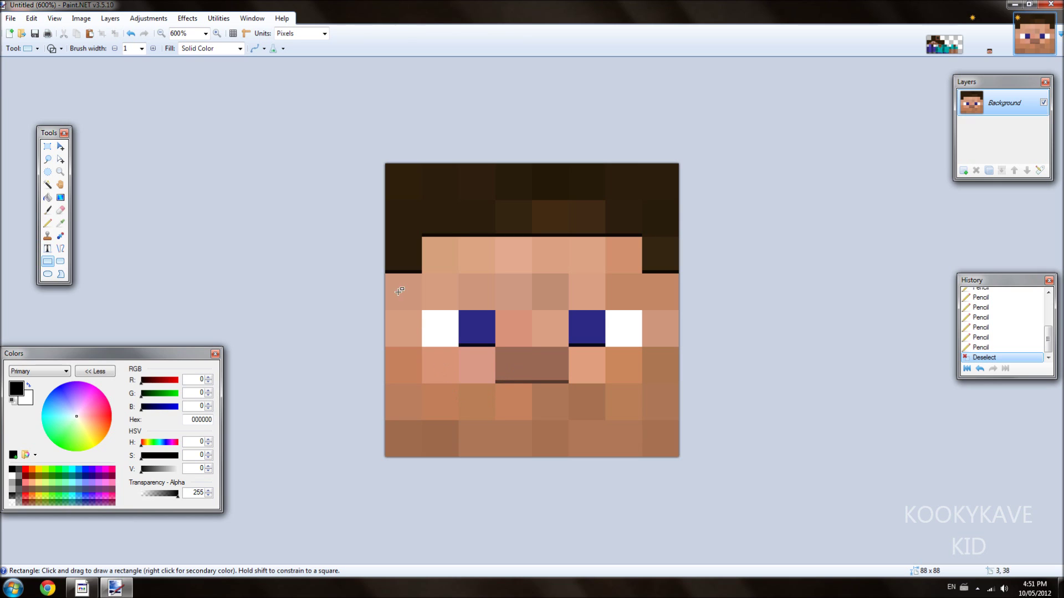
pyautogui.click(224, 53)
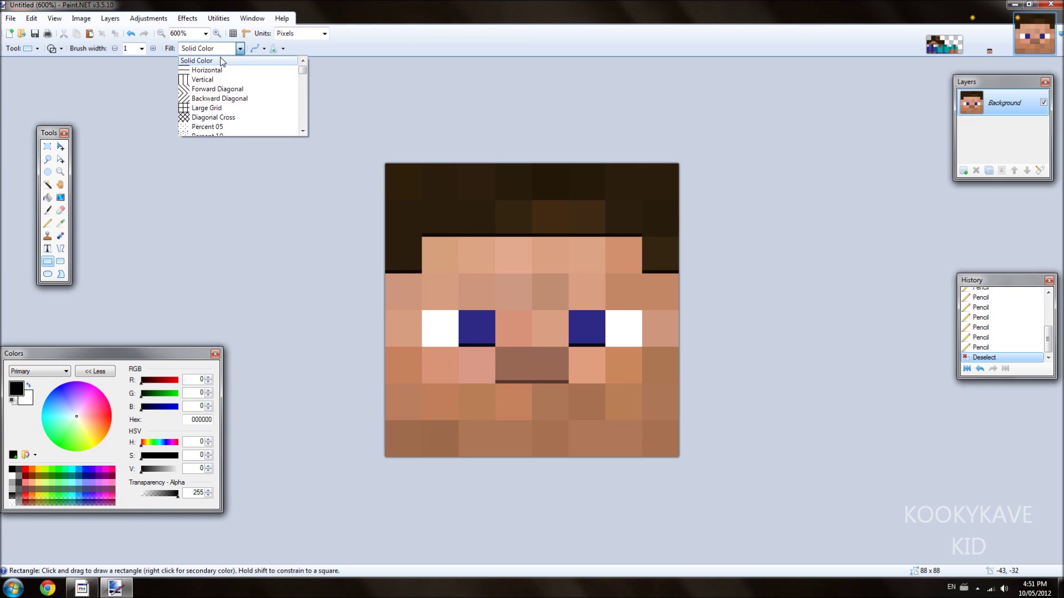
pyautogui.click(215, 62)
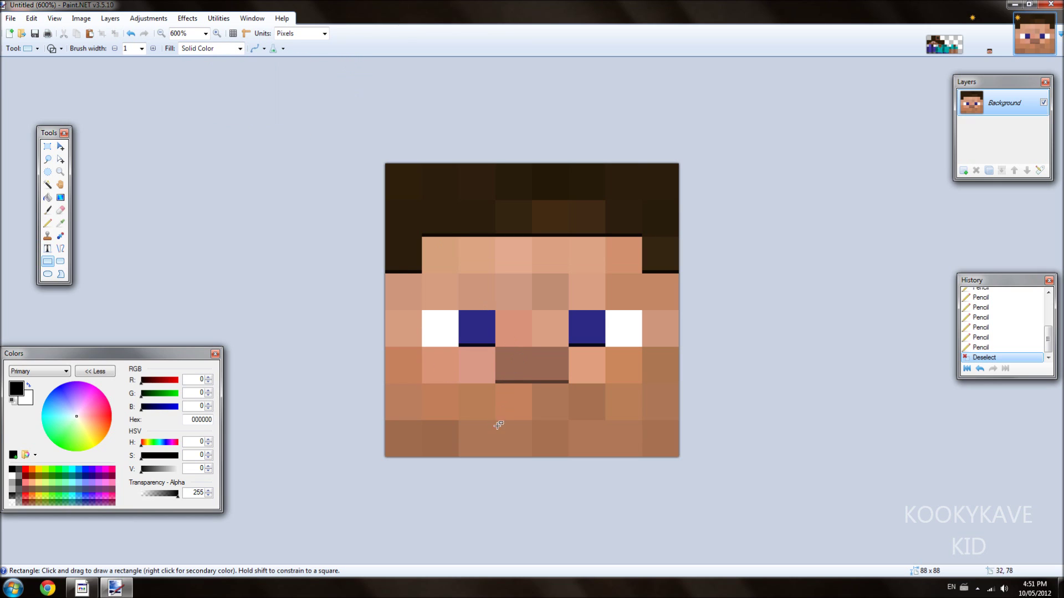
pyautogui.moveTo(497, 420); pyautogui.dragTo(563, 447)
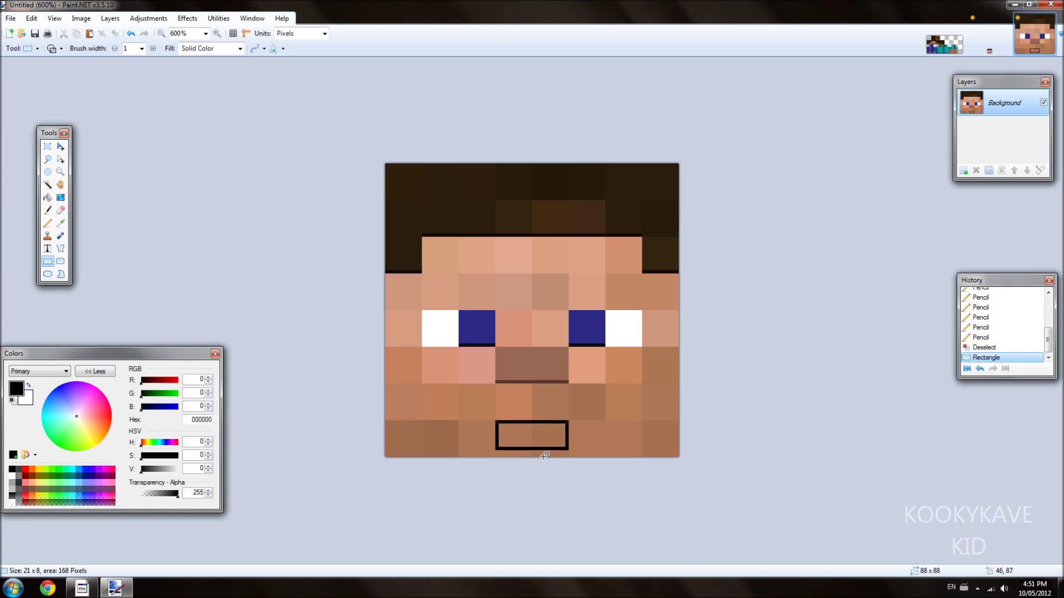
# Fill the mouth rectangle with black using the Paint Bucket and pencil its four inner corner pixels black
pyautogui.click(48, 198)
pyautogui.click(519, 433)
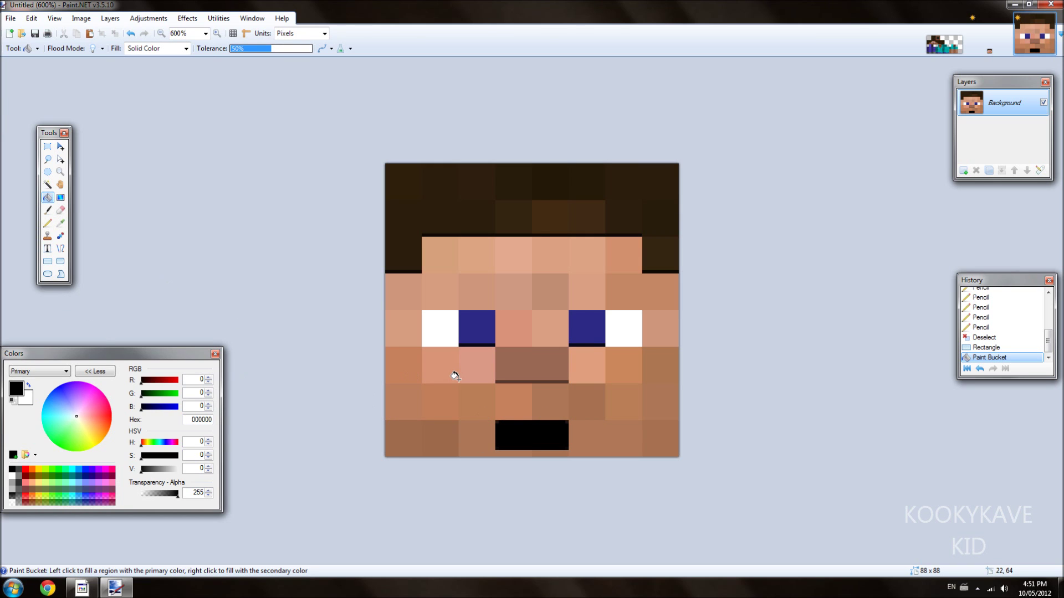
pyautogui.scroll(5, 454, 377)
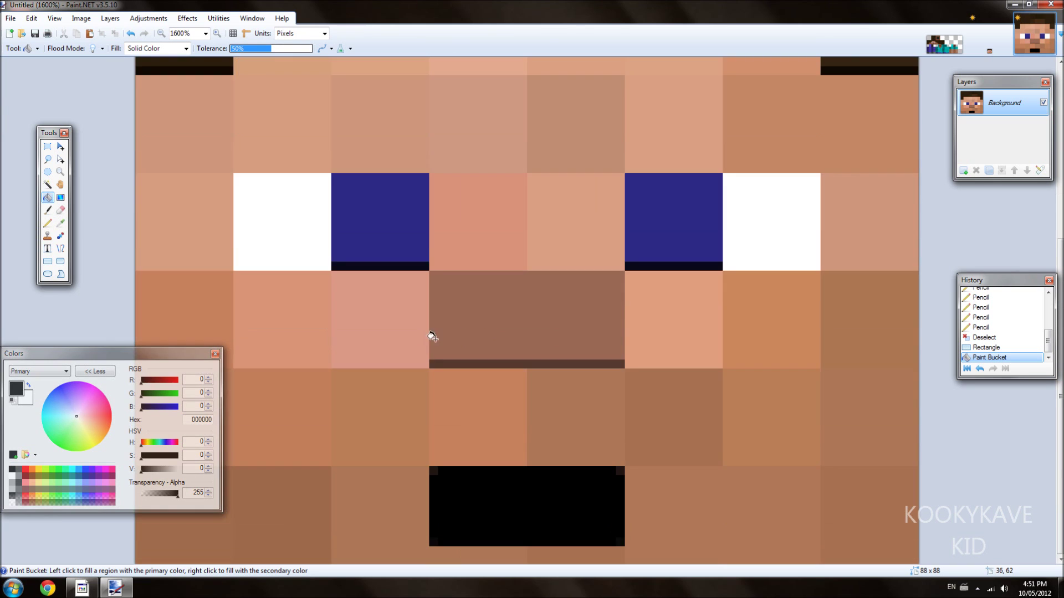
pyautogui.click(48, 223)
pyautogui.click(434, 471)
pyautogui.click(436, 470)
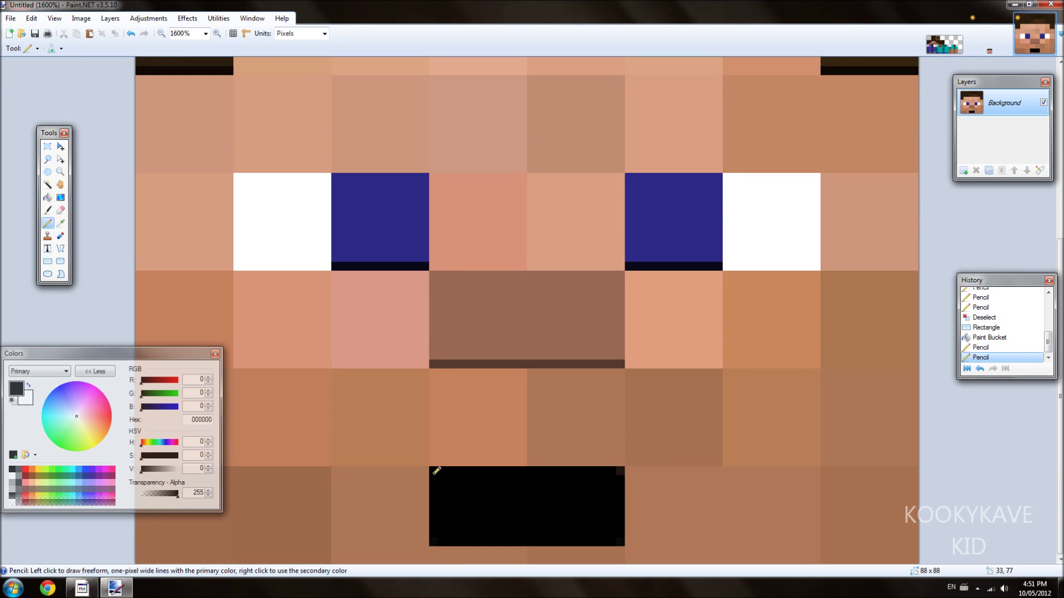
pyautogui.click(435, 540)
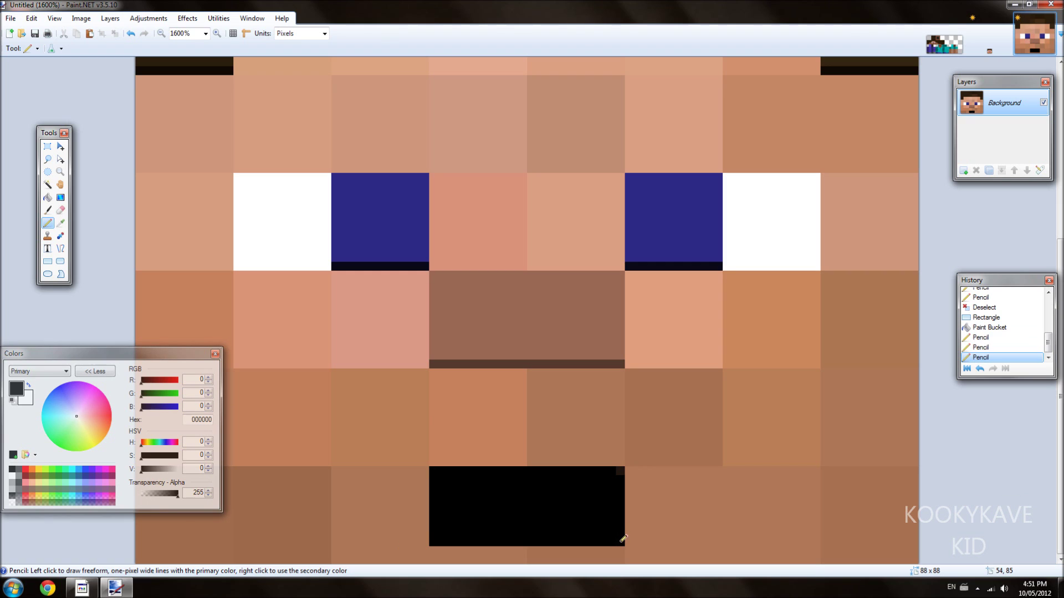
pyautogui.click(621, 542)
pyautogui.click(619, 470)
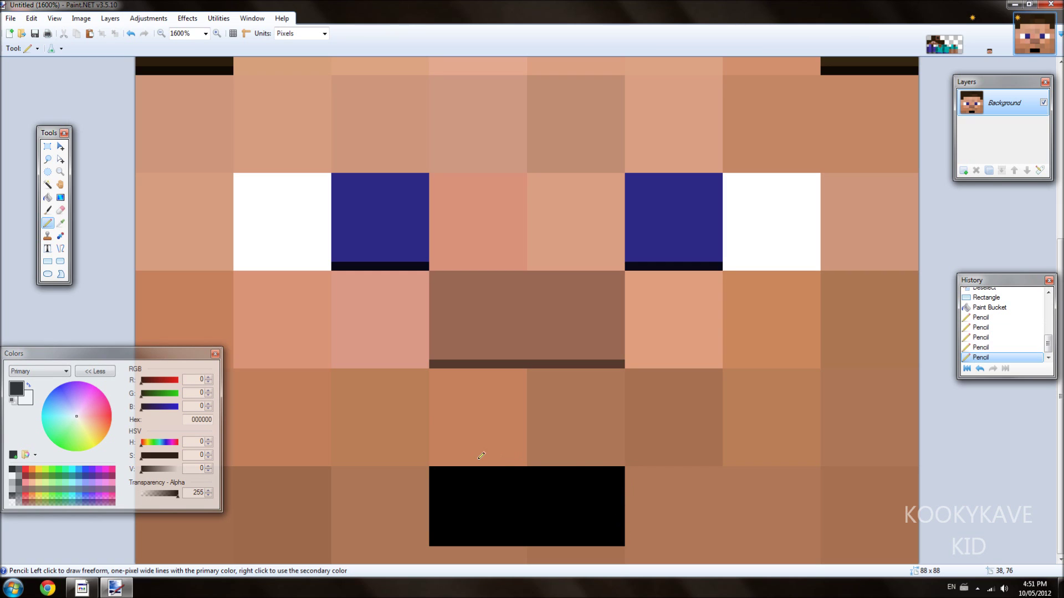
# Pencil short white tooth lines centred along the mouth's upper and lower edges, undoing the uneven lower strokes
pyautogui.scroll(-12, 481, 455)
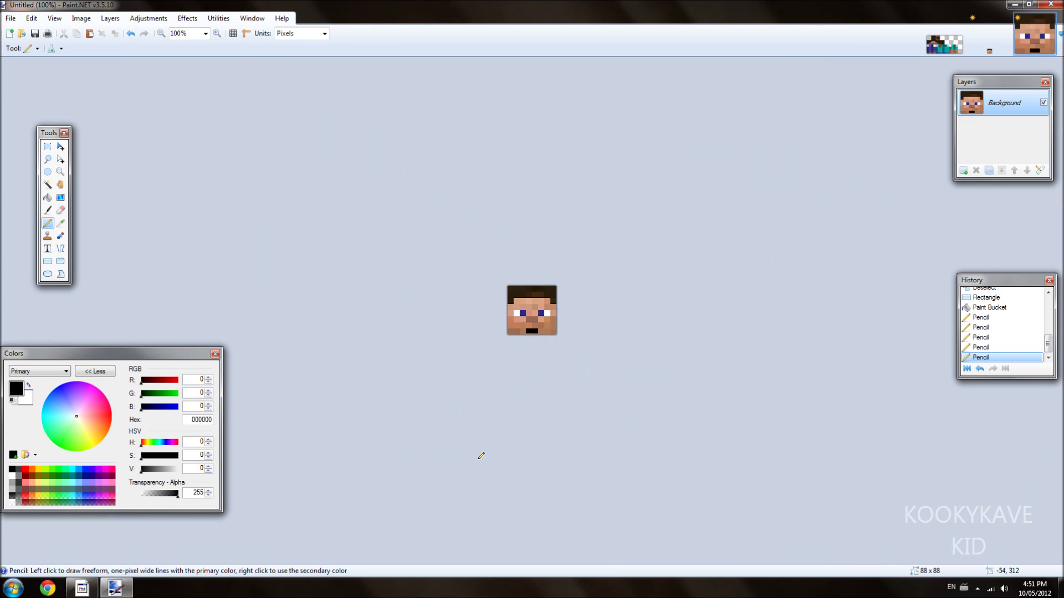
pyautogui.scroll(8, 481, 455)
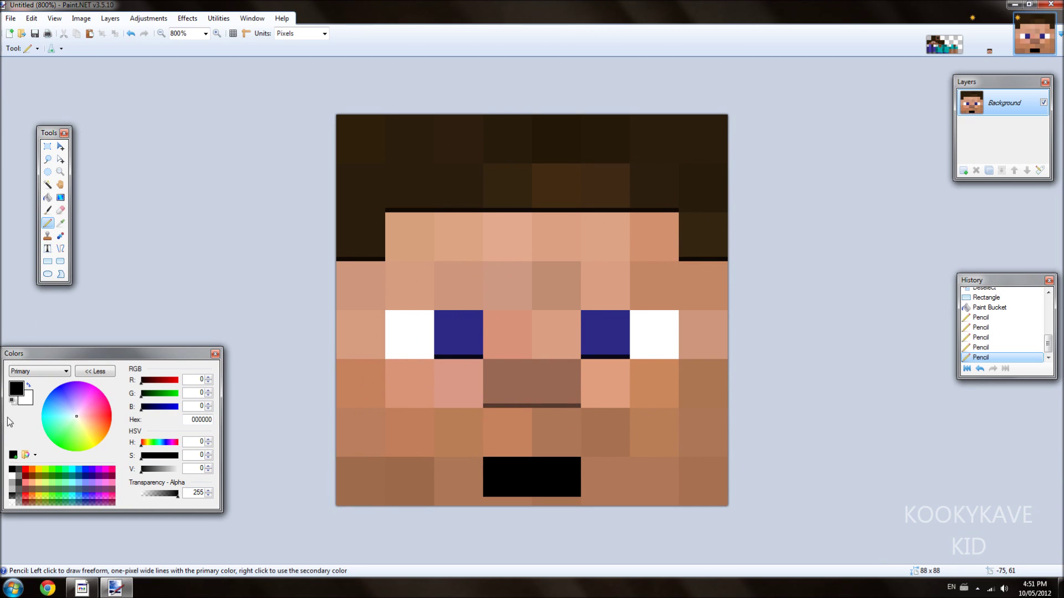
pyautogui.click(12, 476)
pyautogui.moveTo(517, 458); pyautogui.dragTo(553, 458)
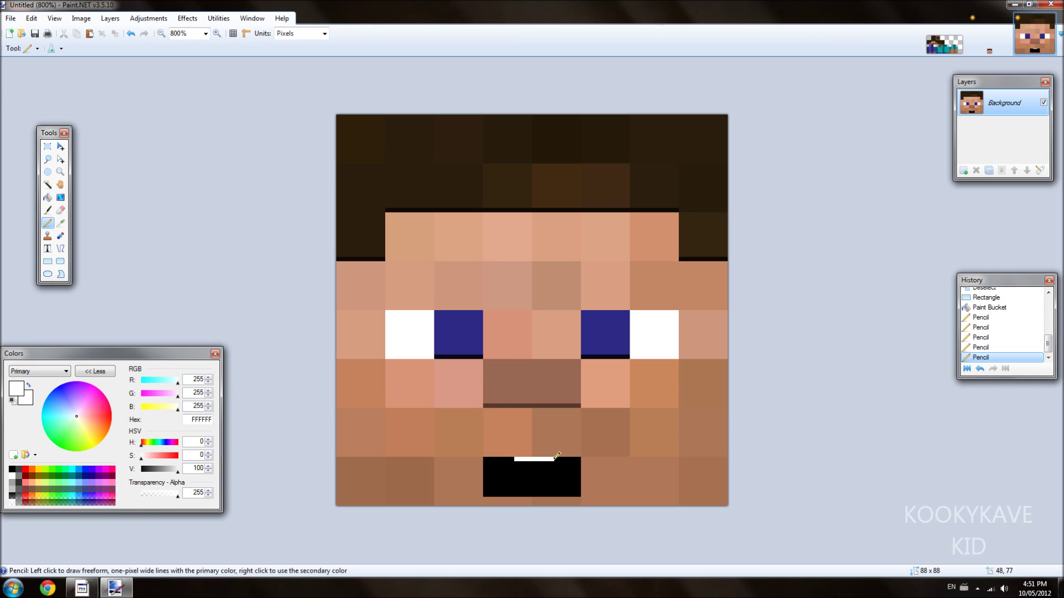
pyautogui.moveTo(519, 495); pyautogui.dragTo(553, 492)
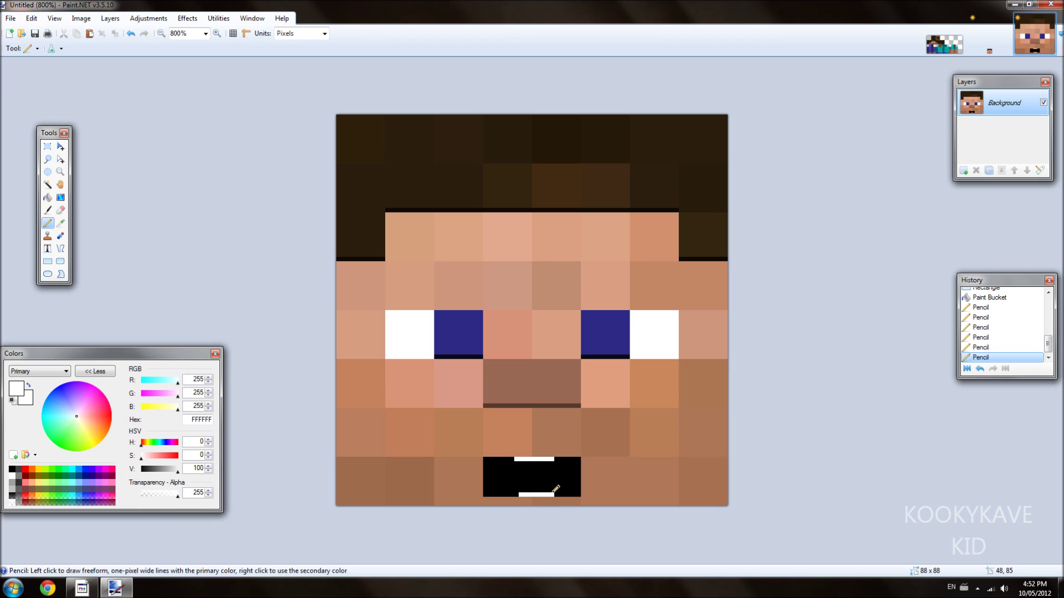
pyautogui.click(519, 493)
pyautogui.hotkey('ctrl', 'z')
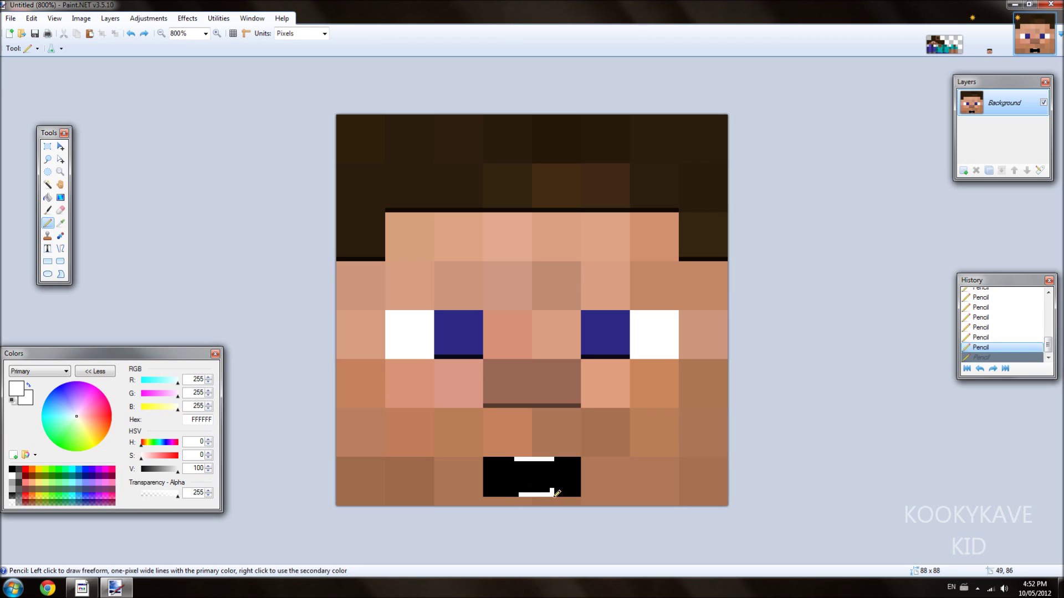
pyautogui.hotkey('ctrl', 'z')
pyautogui.moveTo(517, 494); pyautogui.dragTo(558, 493)
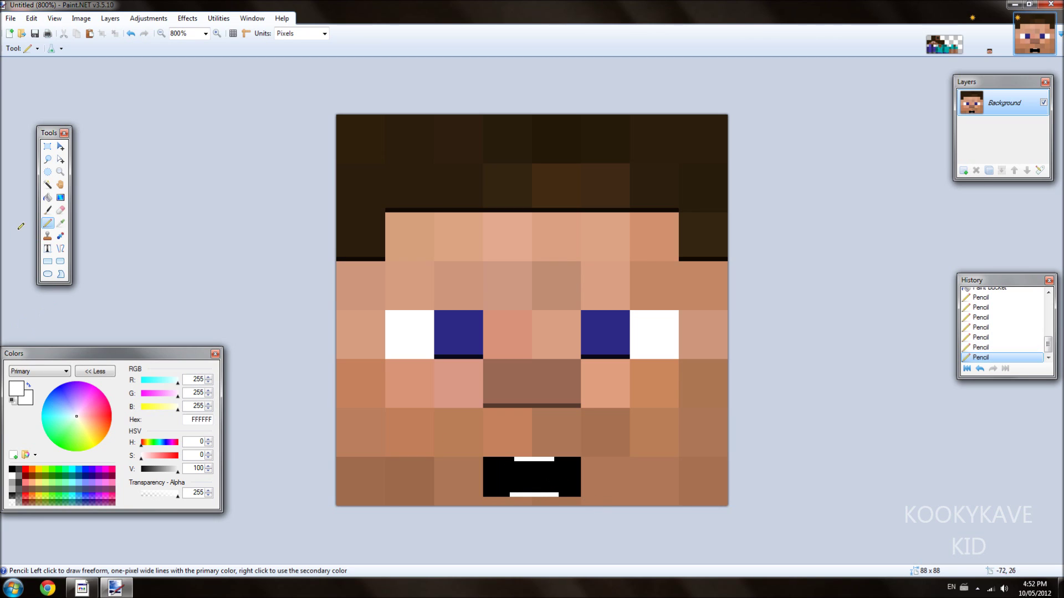
# Pencil a tongue in dark red 7F0000 with alpha 128 just above the lower teeth
pyautogui.click(25, 469)
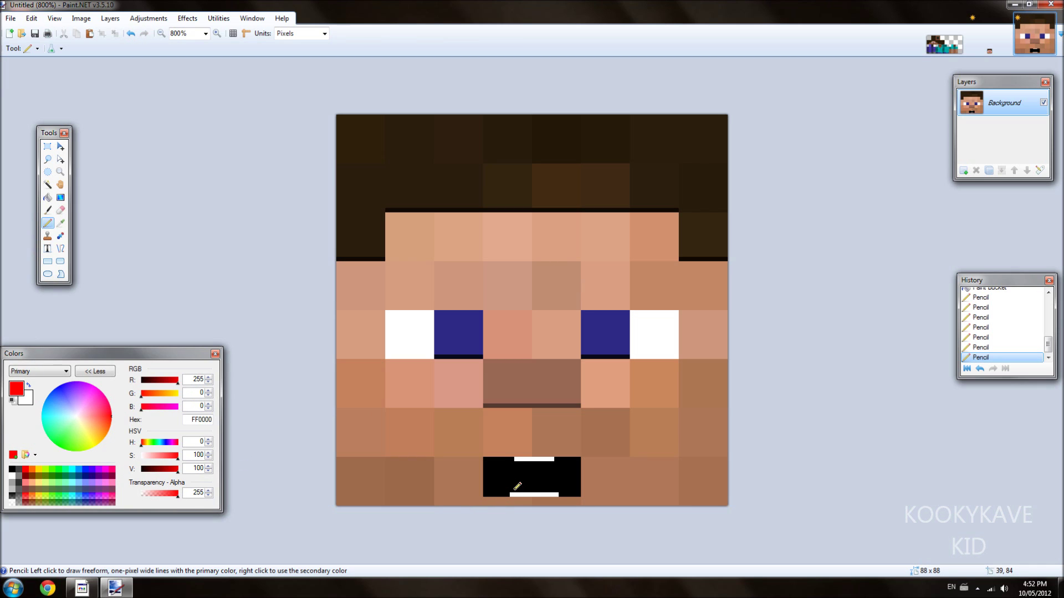
pyautogui.click(24, 504)
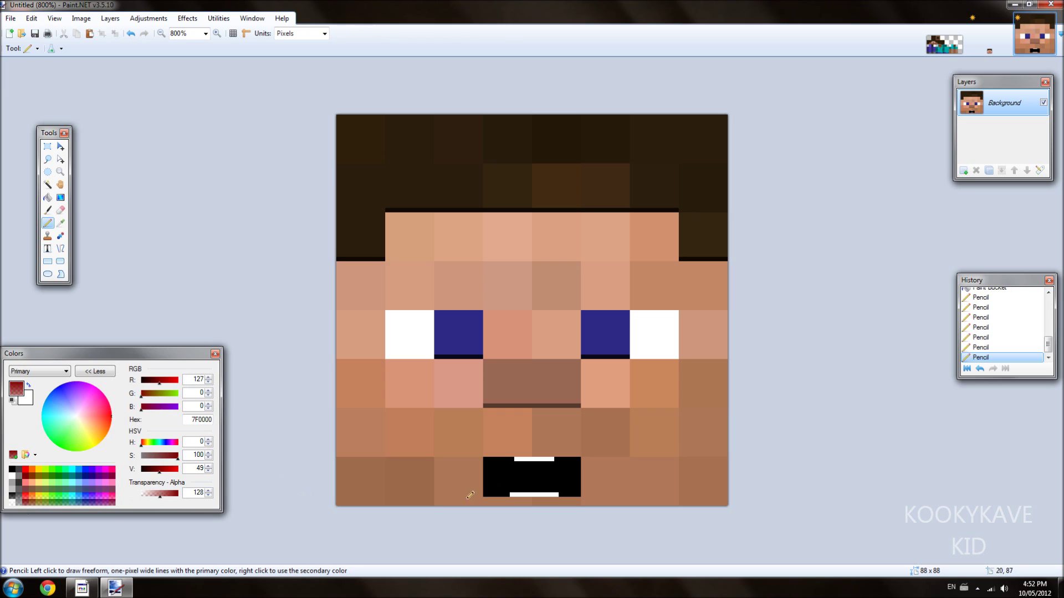
pyautogui.moveTo(520, 489)
pyautogui.mouseDown()
pyautogui.moveTo(551, 487)
pyautogui.moveTo(521, 486)
pyautogui.moveTo(553, 487)
pyautogui.moveTo(517, 485)
pyautogui.mouseUp()
pyautogui.scroll(-10, 534, 459)
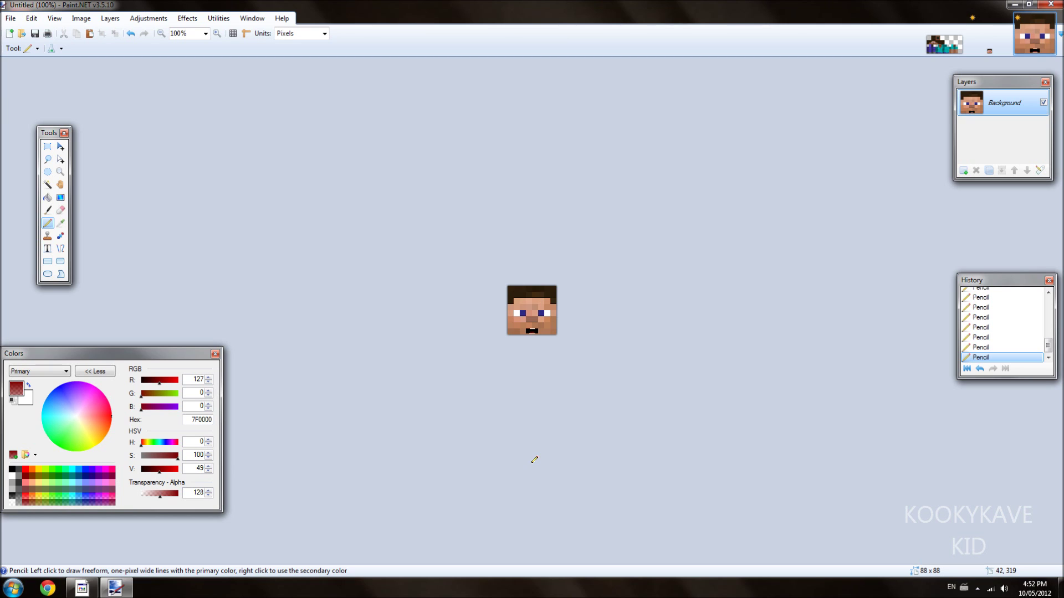
pyautogui.scroll(10, 534, 460)
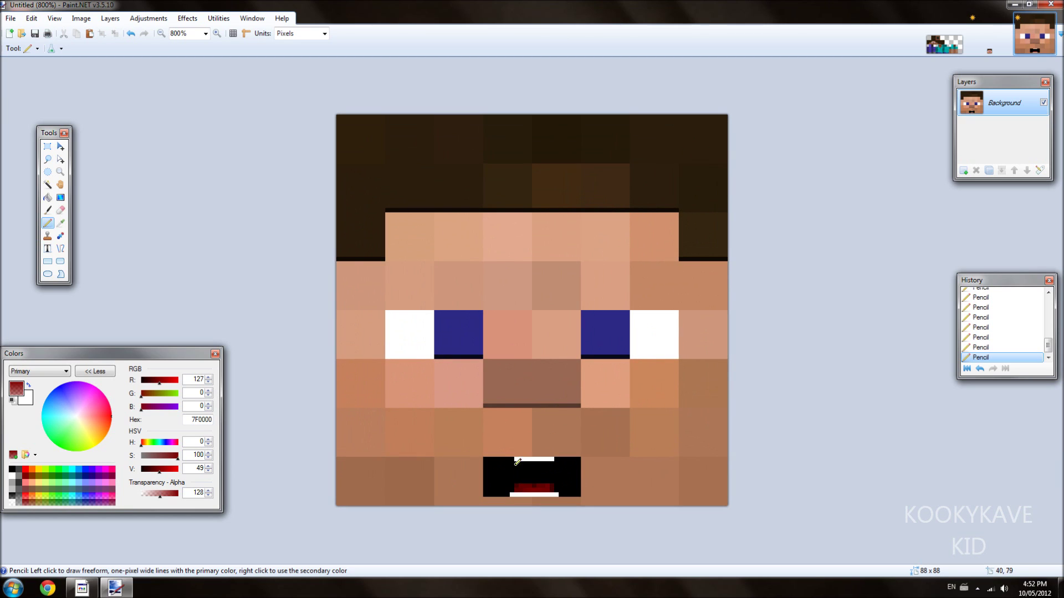
# Try tinting the upper teeth with dark yellow 7F6A00 at alpha 128 and undo the strokes
pyautogui.click(39, 500)
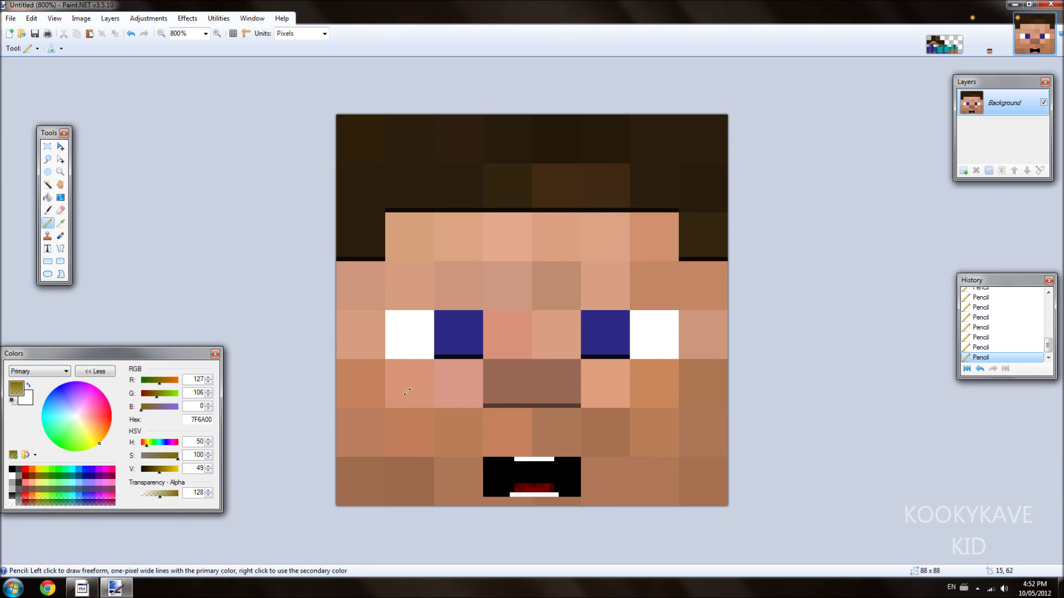
pyautogui.click(517, 459)
pyautogui.hotkey('ctrl', 'z')
pyautogui.hotkey('ctrl', 'z')
pyautogui.hotkey('ctrl', 'z')
pyautogui.hotkey('ctrl', 'z')
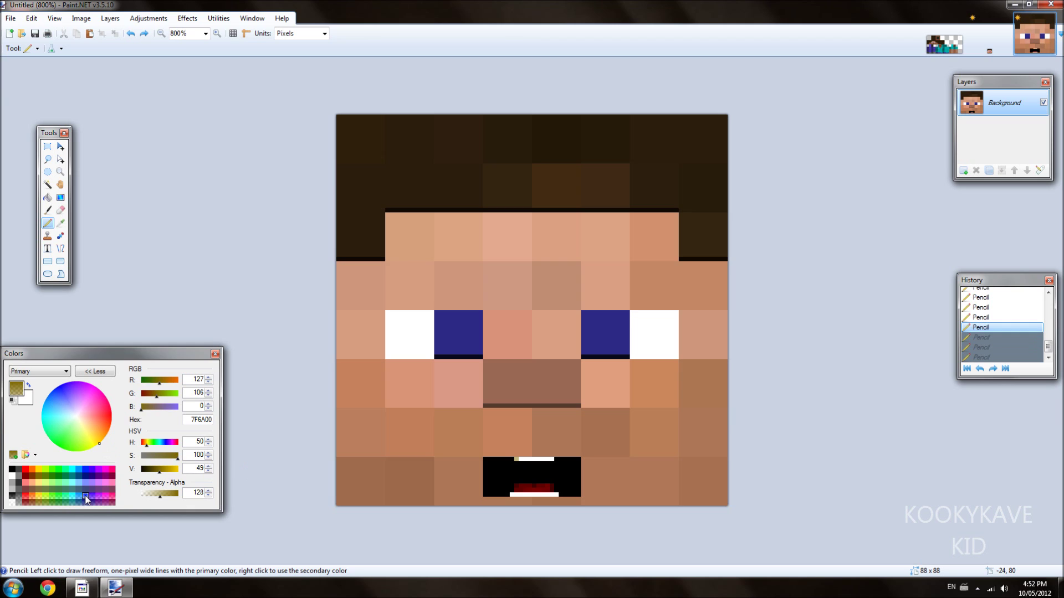
# Tint the upper and lower tooth lines with yellow FFD800 at alpha 58
pyautogui.click(39, 496)
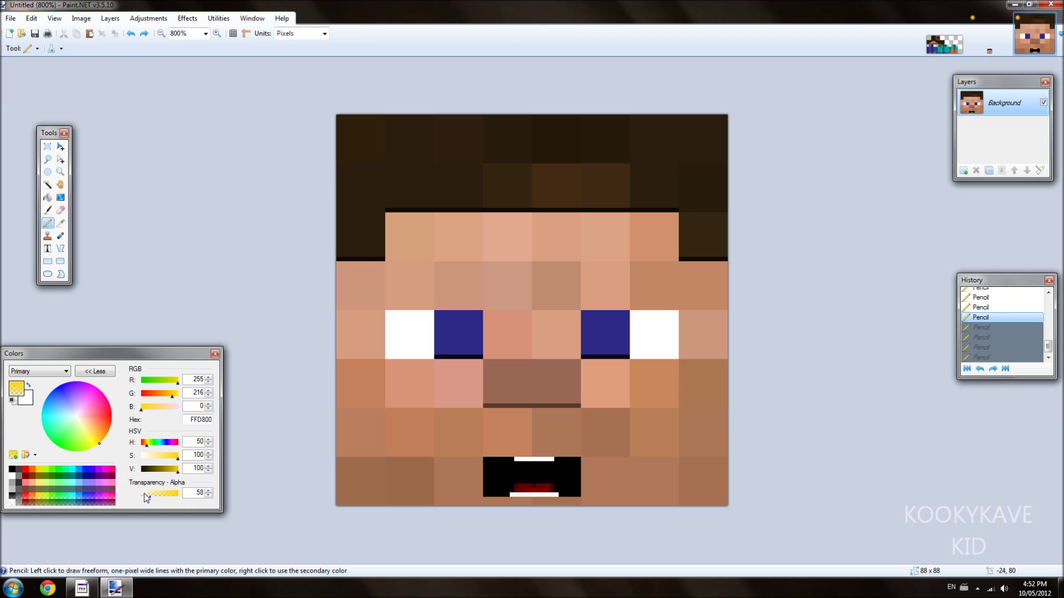
pyautogui.moveTo(520, 456); pyautogui.dragTo(554, 456)
pyautogui.moveTo(556, 495); pyautogui.dragTo(521, 492)
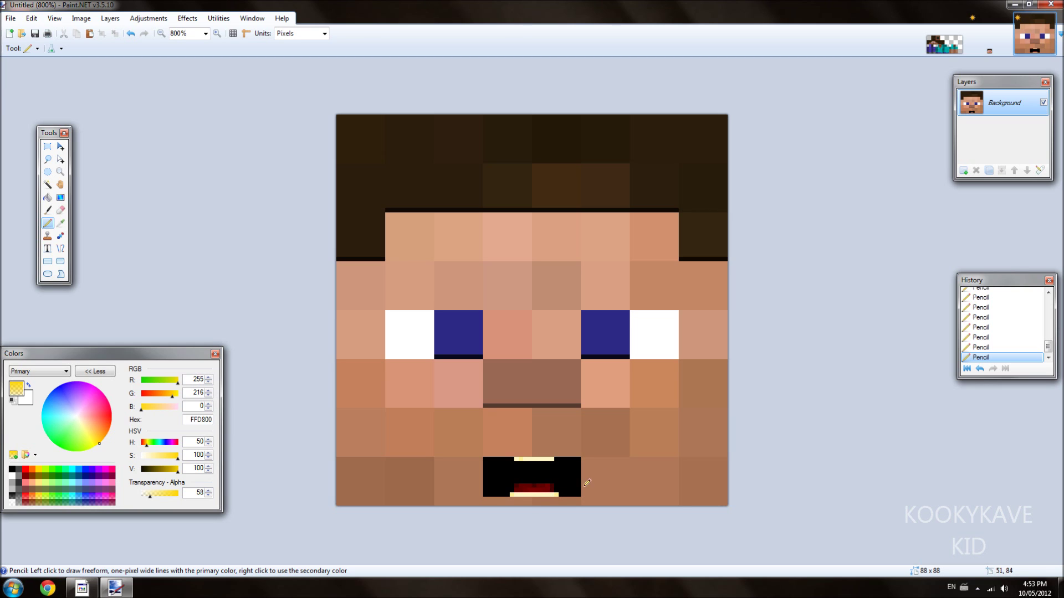
# Examine the whole face and the new mouth at actual size and enlarged
pyautogui.scroll(-8, 616, 469)
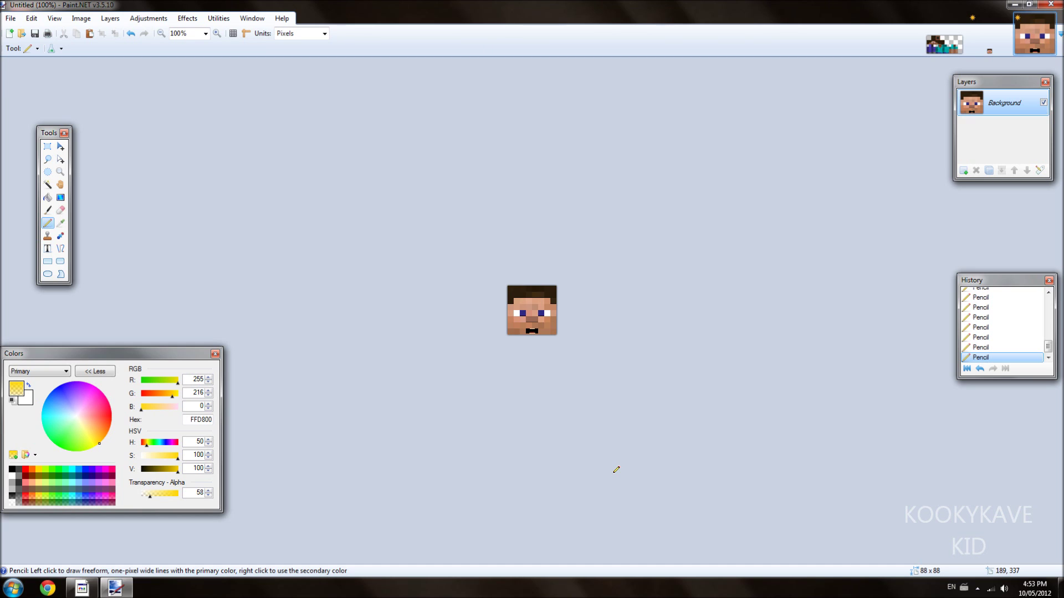
pyautogui.scroll(10, 616, 469)
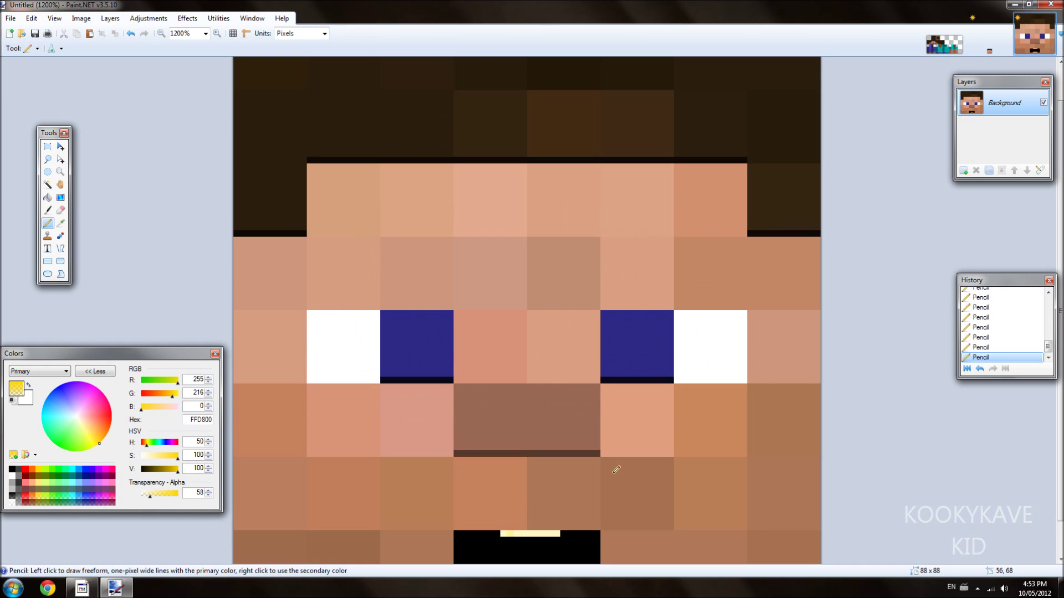
pyautogui.scroll(-1, 481, 243)
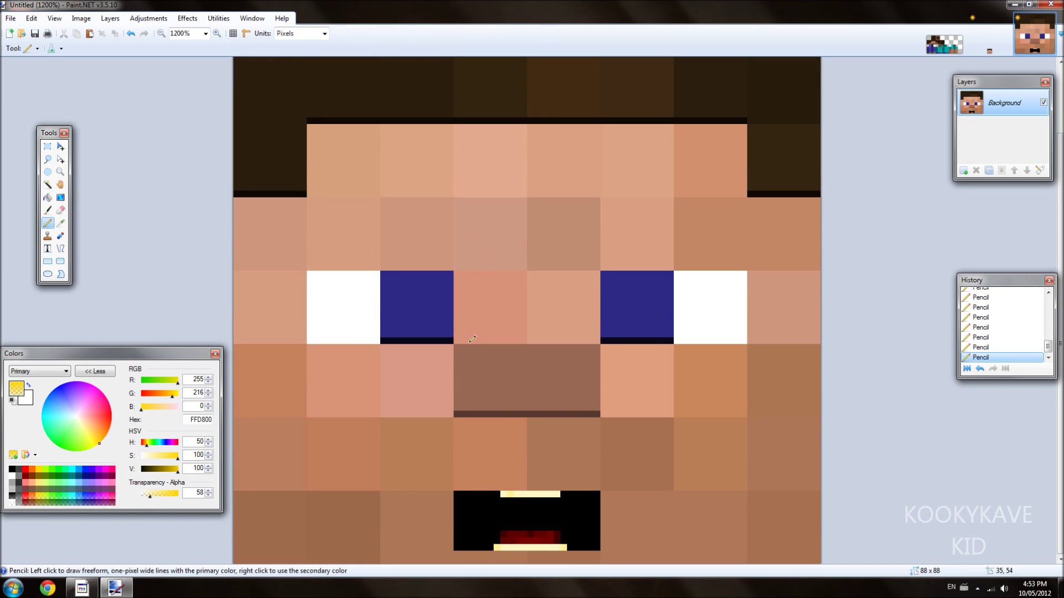
pyautogui.scroll(1, 575, 323)
pyautogui.scroll(-1, 576, 323)
pyautogui.scroll(-10, 579, 351)
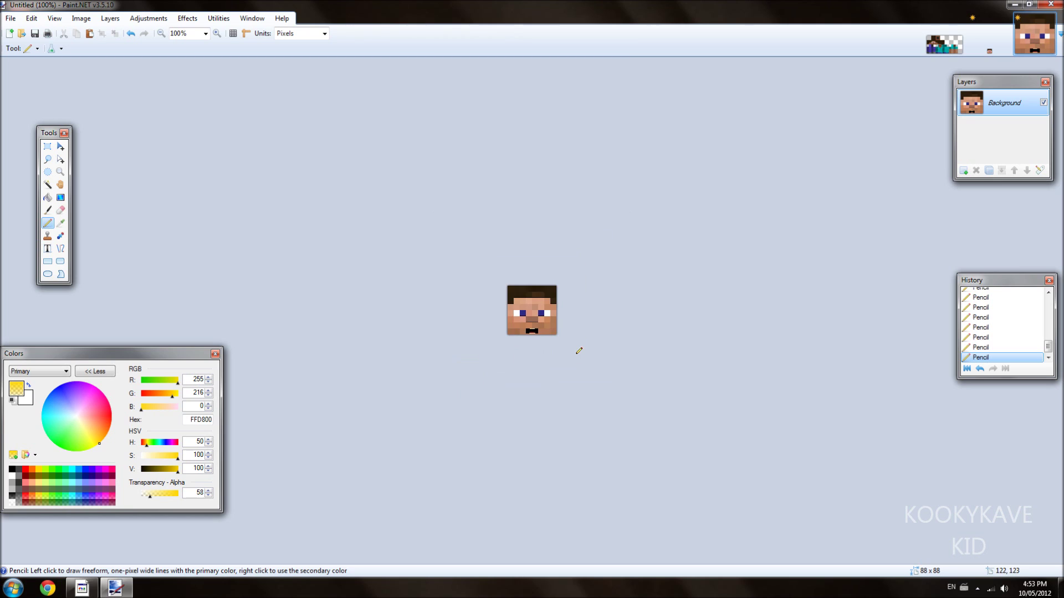
pyautogui.scroll(2, 579, 350)
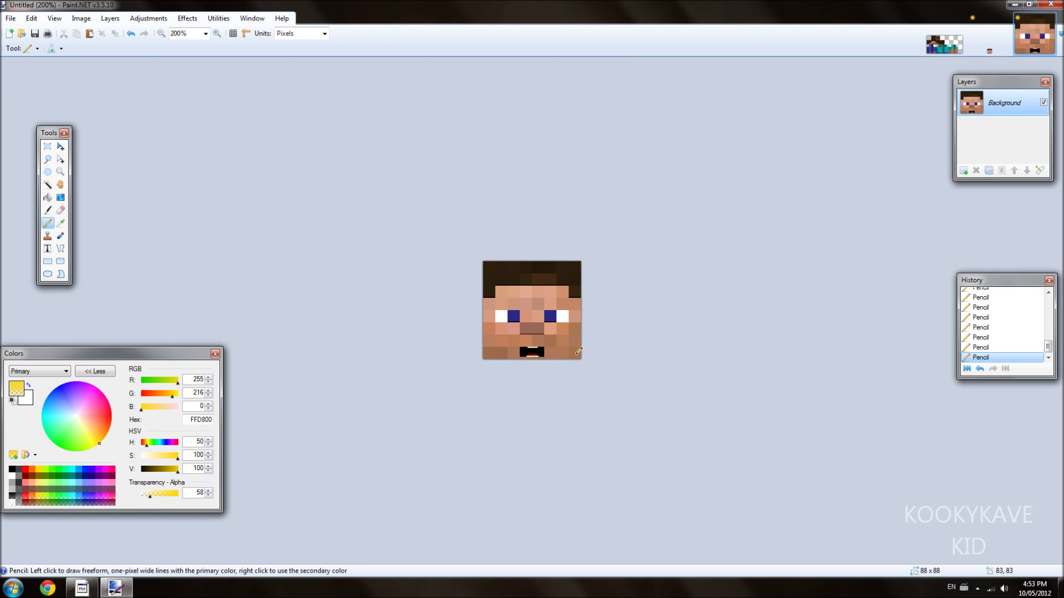
pyautogui.scroll(10, 579, 351)
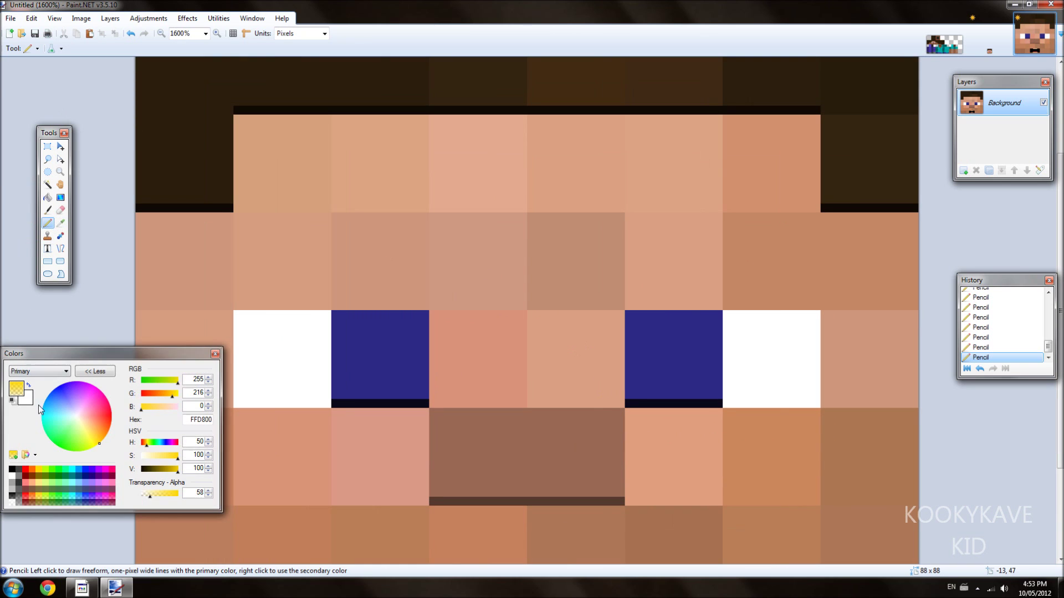
# Sample the dark brown from the hair and raise its brightness to 18, giving 2D200E
pyautogui.click(60, 223)
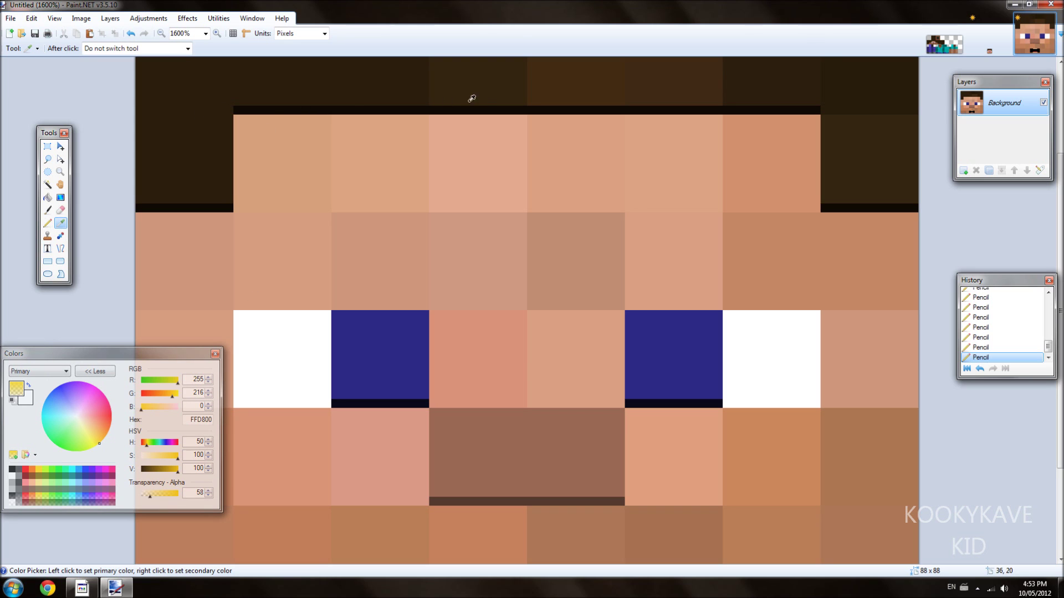
pyautogui.click(348, 72)
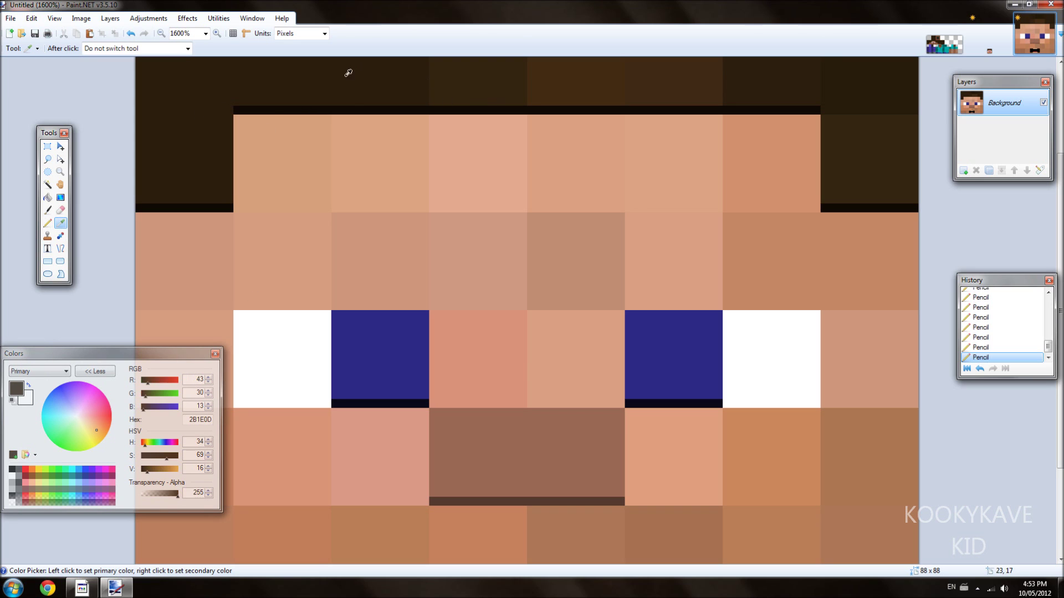
pyautogui.click(148, 470)
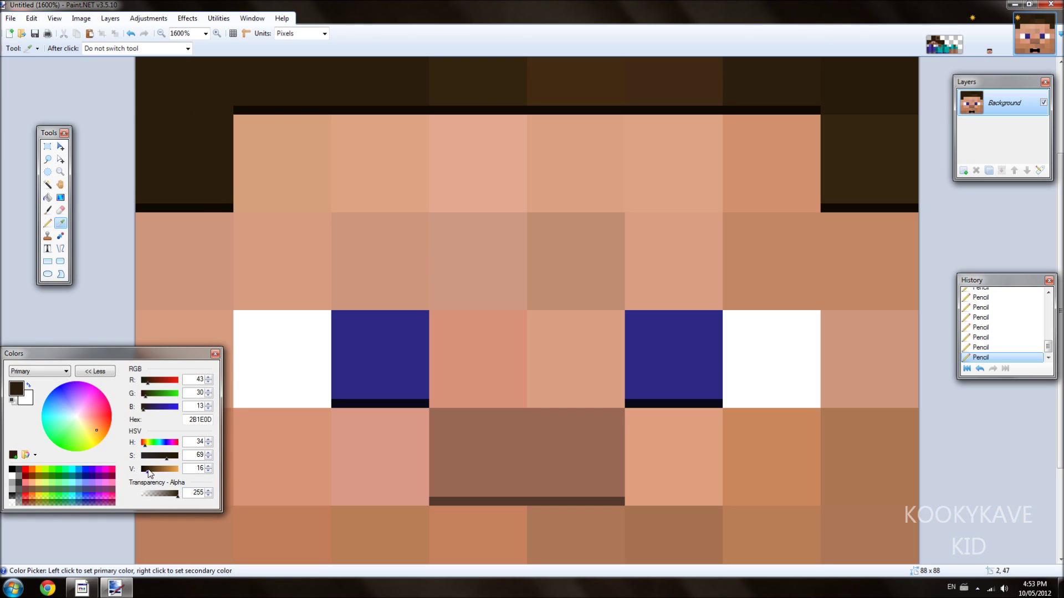
# Try pencilling opaque dark brown eyebrow lines just above both irises and undo the strokes
pyautogui.click(47, 224)
pyautogui.moveTo(338, 292); pyautogui.dragTo(425, 292)
pyautogui.moveTo(633, 291); pyautogui.dragTo(714, 289)
pyautogui.scroll(-12, 726, 285)
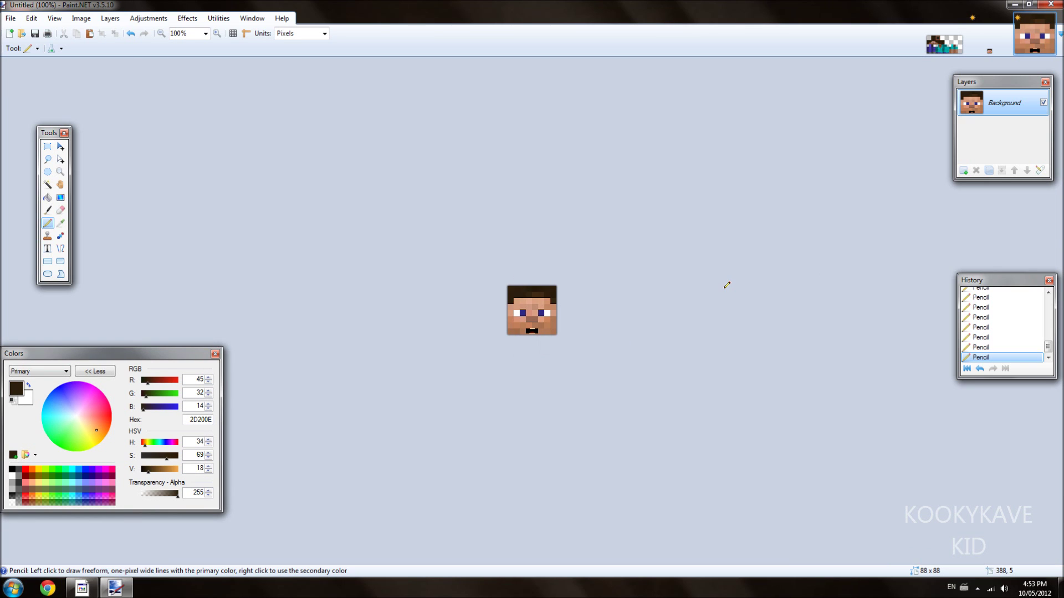
pyautogui.scroll(12, 726, 285)
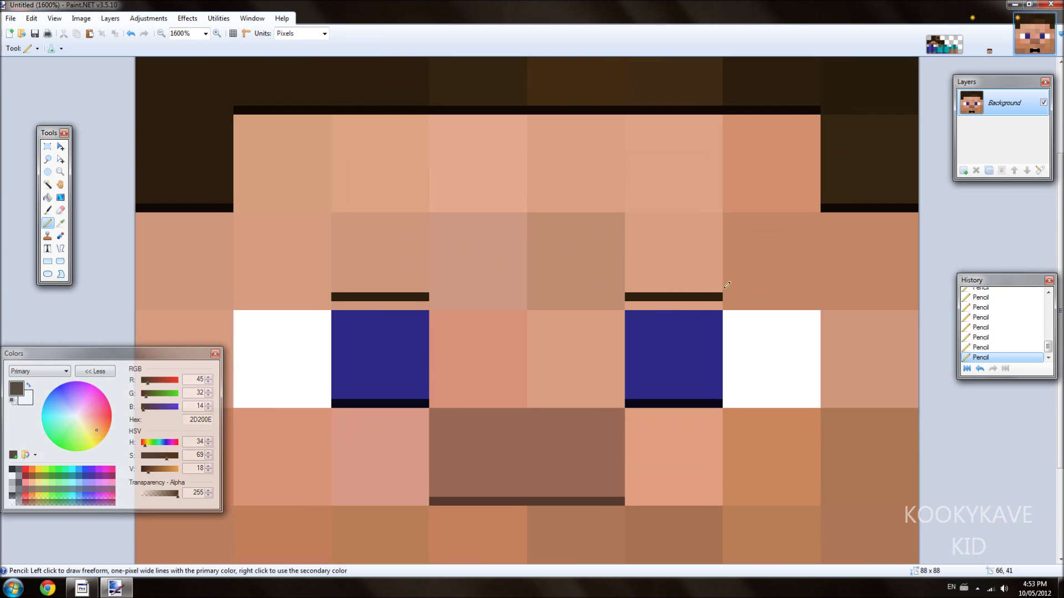
pyautogui.scroll(1, 726, 284)
pyautogui.hotkey('ctrl', 'z')
pyautogui.hotkey('ctrl', 'z')
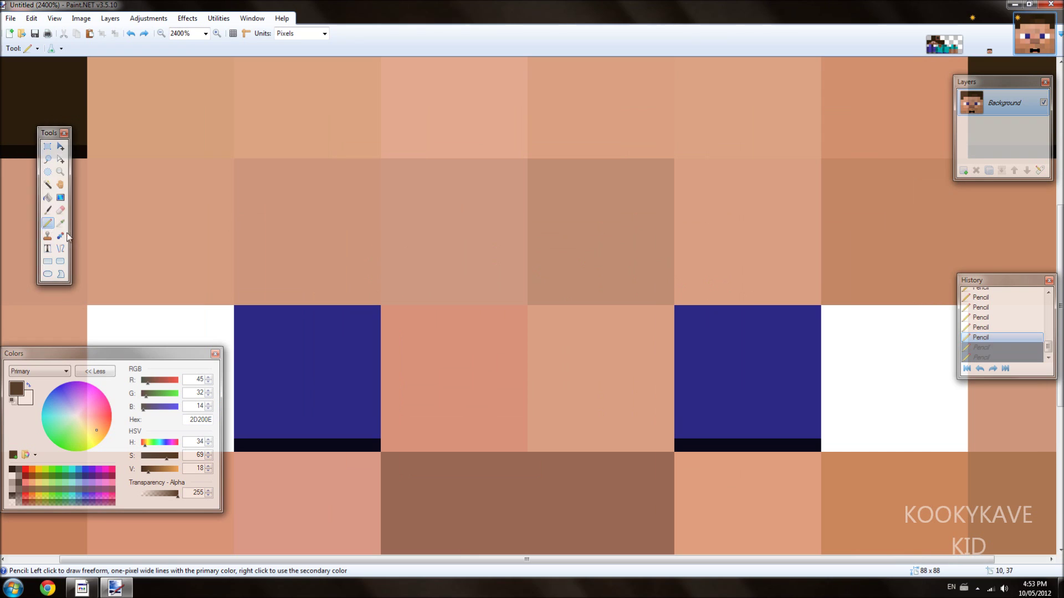
# Pencil a one-pixel eyebrow line above each iris in brown 2D200E with alpha 140, matching the iris width
pyautogui.click(156, 494)
pyautogui.click(162, 494)
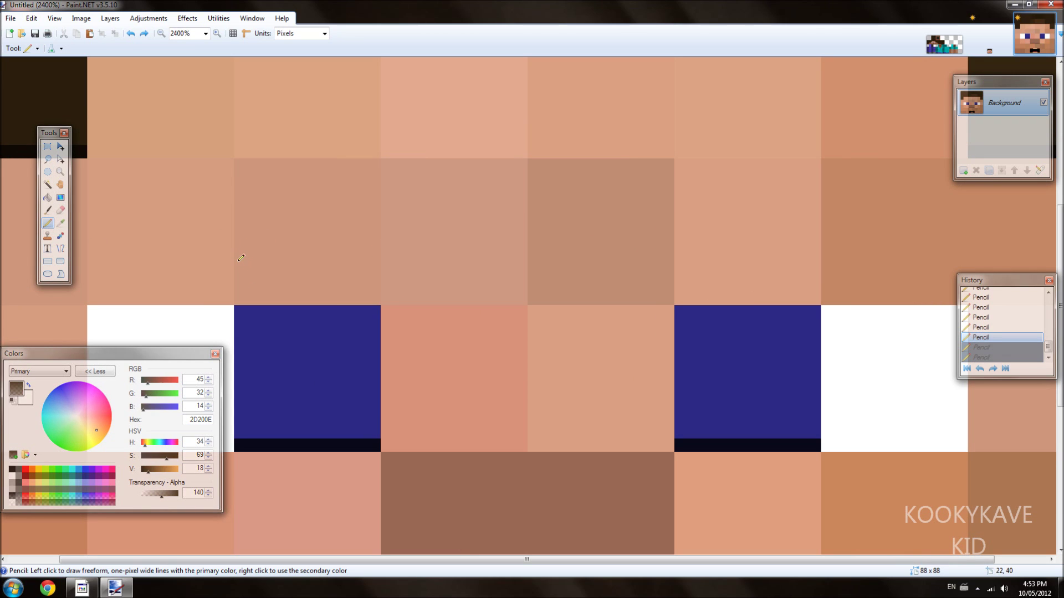
pyautogui.moveTo(239, 245); pyautogui.dragTo(378, 242)
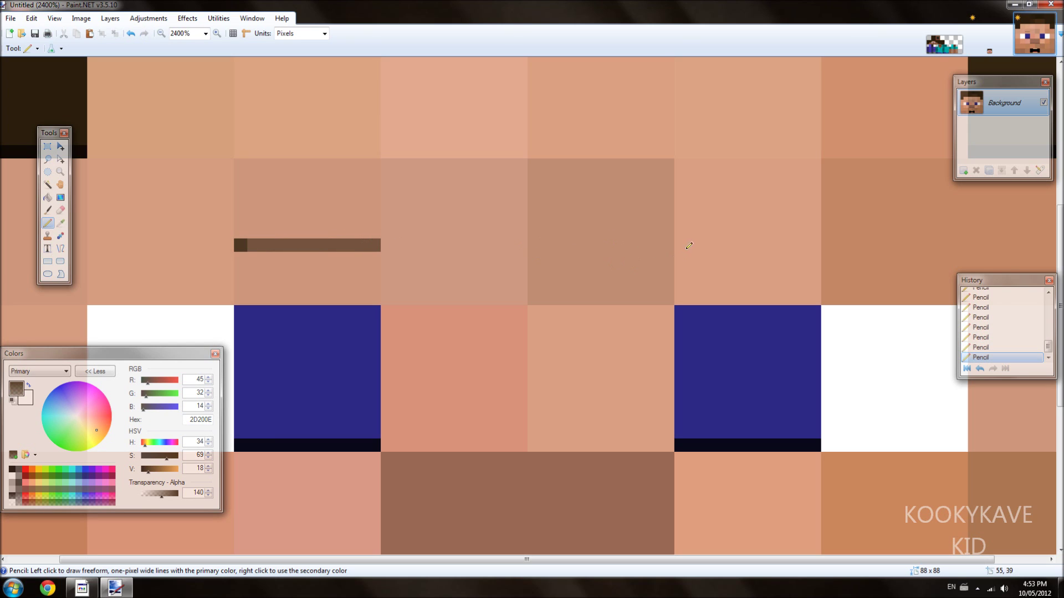
pyautogui.moveTo(683, 239); pyautogui.dragTo(812, 238)
pyautogui.scroll(-8, 811, 239)
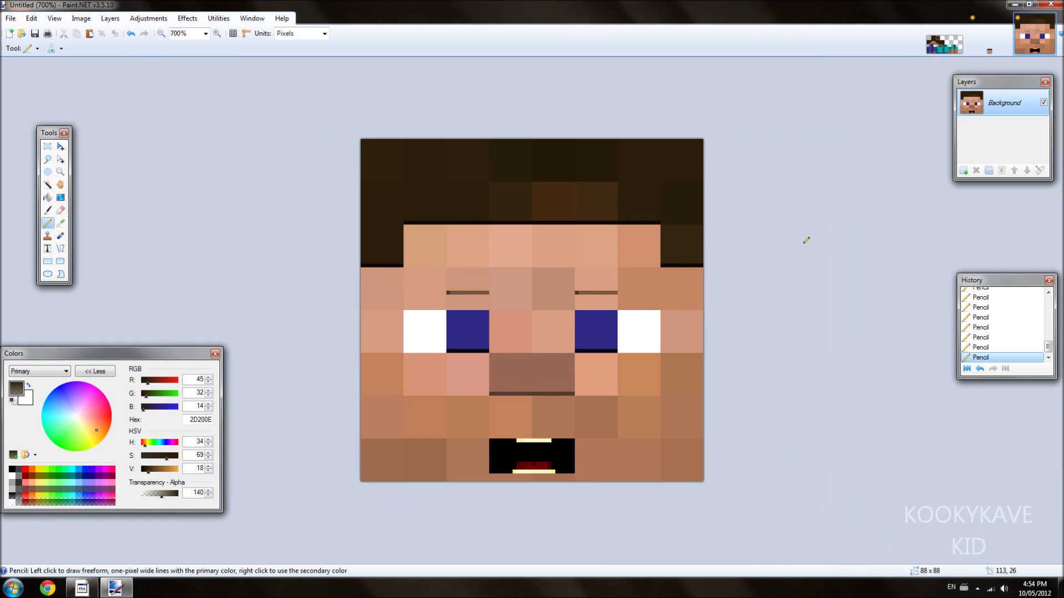
pyautogui.scroll(-4, 806, 240)
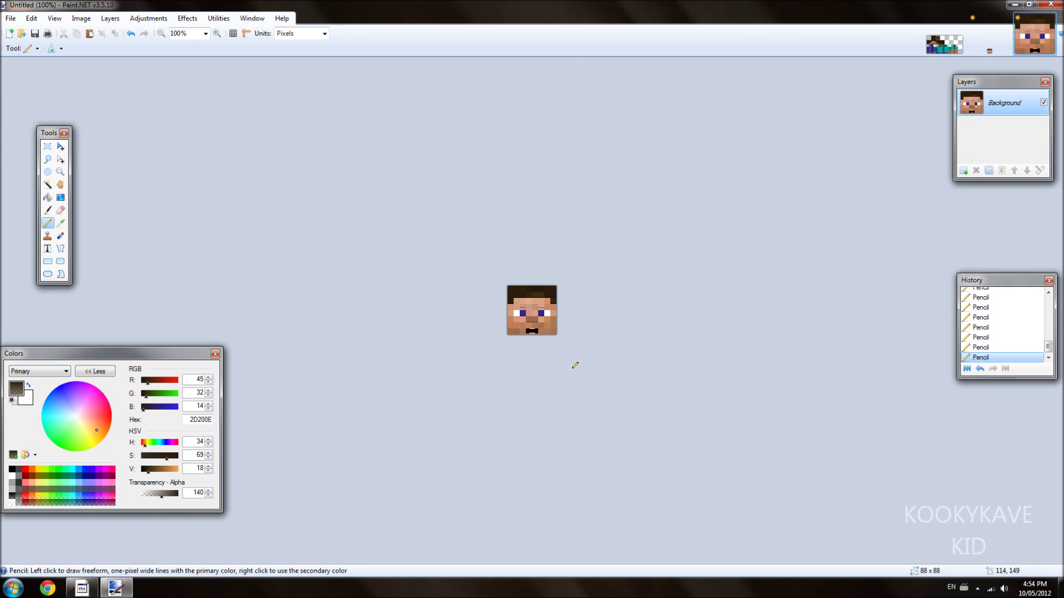
# Thicken both eyebrows with a second pixel row below and darken their end pixels with the same translucent brown
pyautogui.scroll(8, 509, 305)
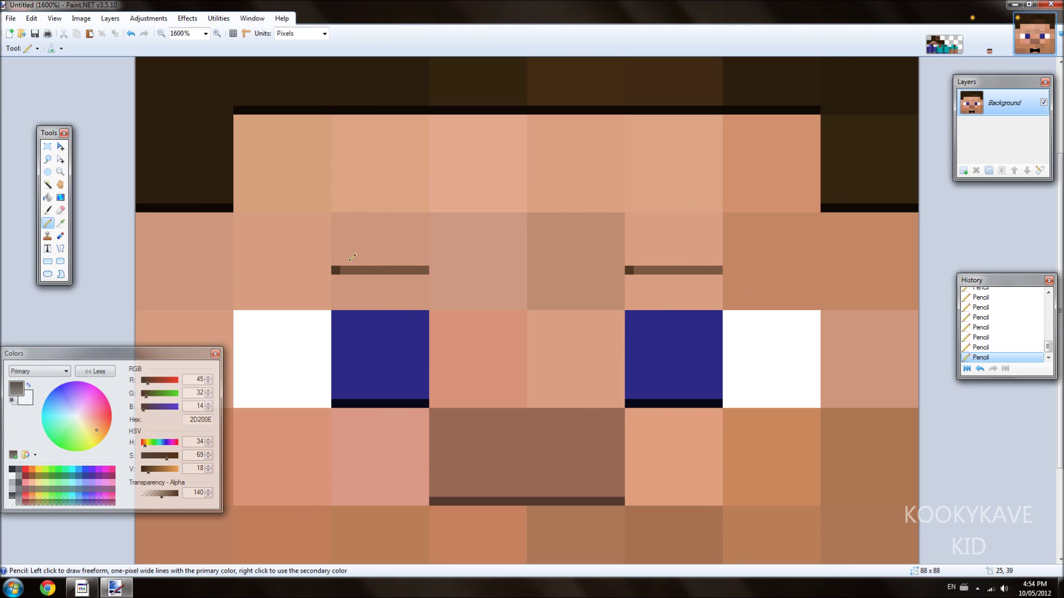
pyautogui.moveTo(335, 278); pyautogui.dragTo(425, 274)
pyautogui.moveTo(719, 274); pyautogui.dragTo(628, 279)
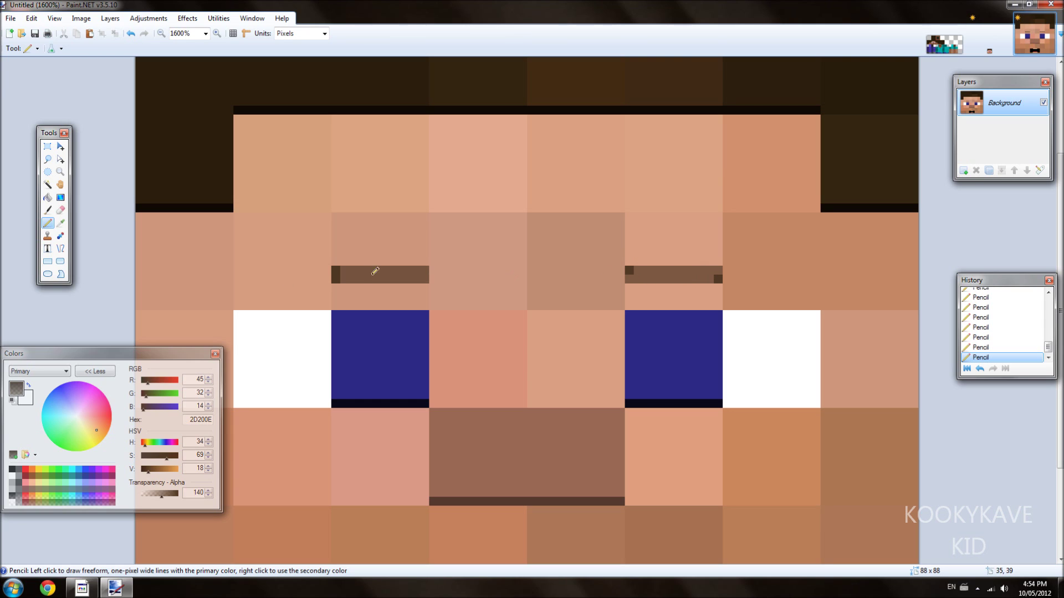
pyautogui.moveTo(425, 270); pyautogui.dragTo(424, 279)
pyautogui.click(719, 270)
pyautogui.click(630, 280)
# Examine the whole face with its new eyebrows at actual size and enlarged
pyautogui.scroll(-10, 693, 241)
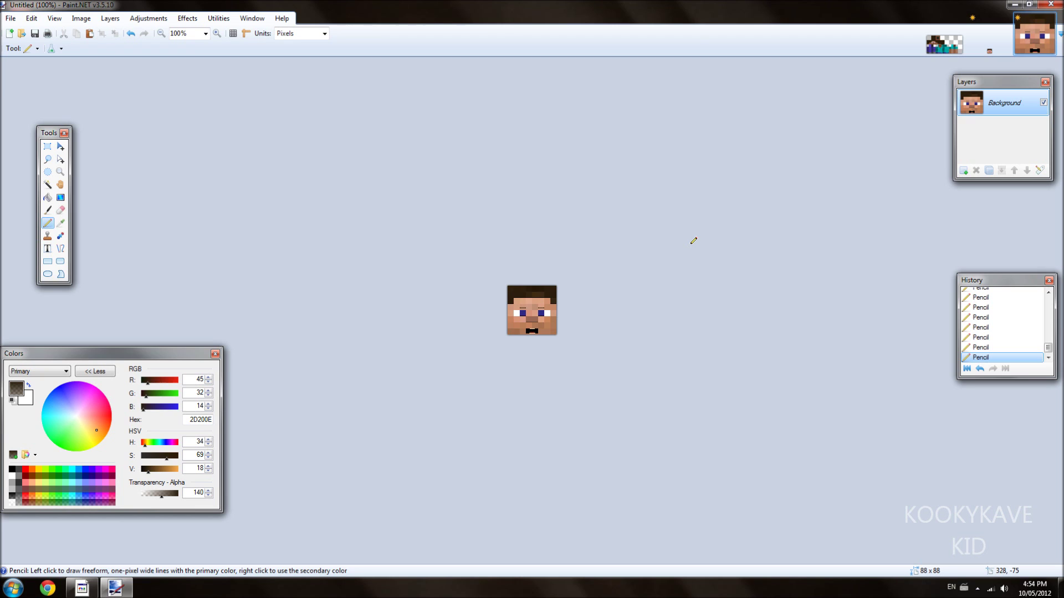
pyautogui.scroll(7, 693, 241)
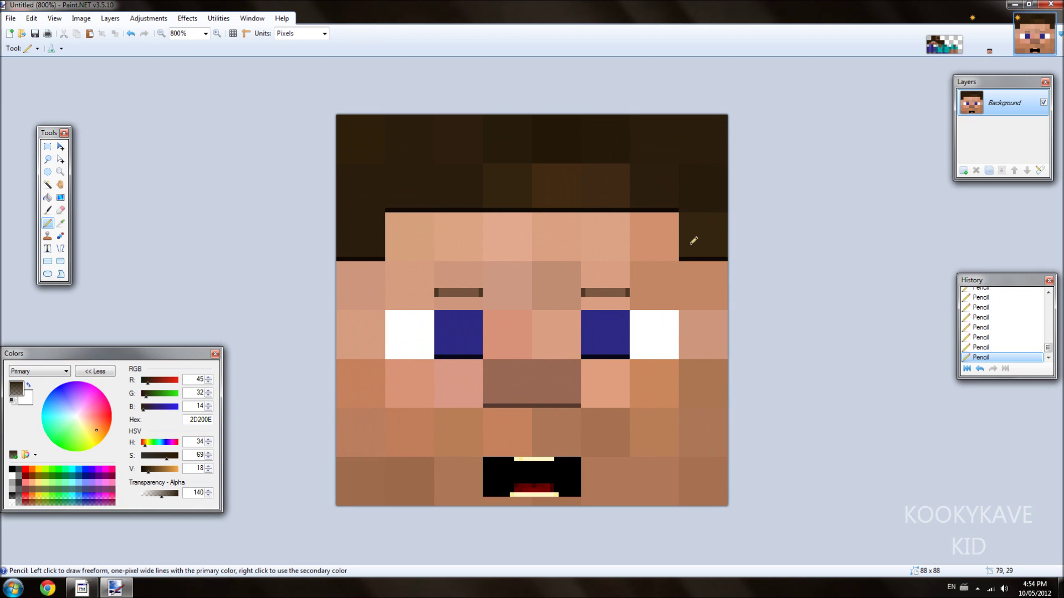
pyautogui.scroll(-7, 694, 241)
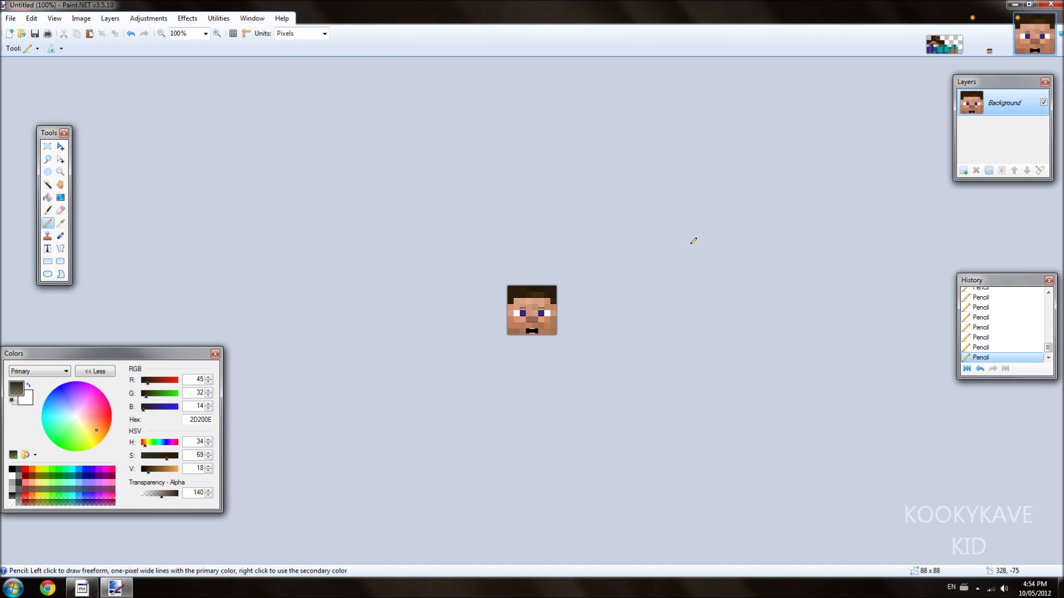
pyautogui.scroll(6, 693, 241)
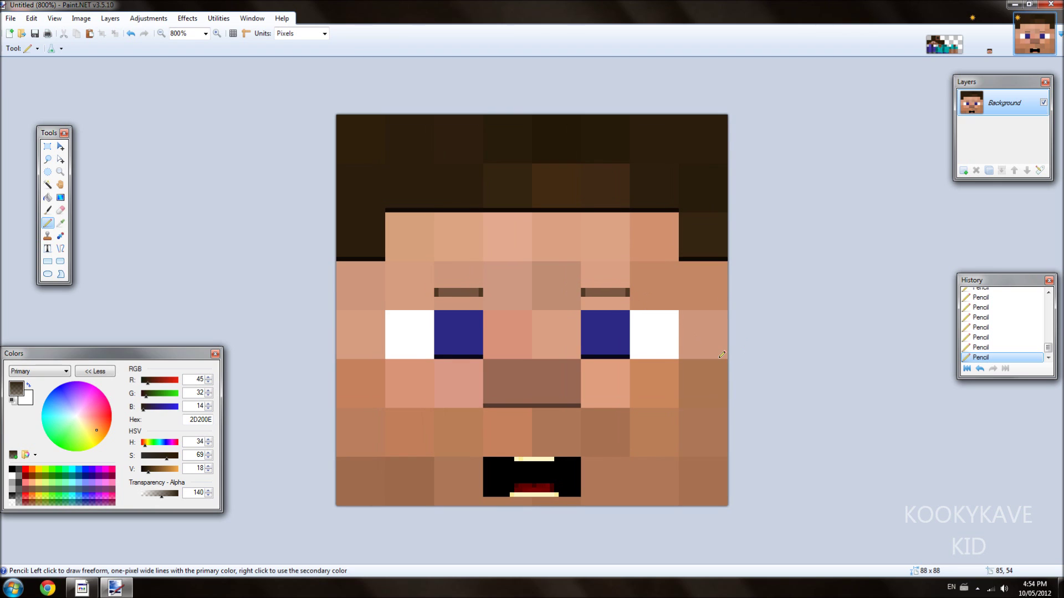
pyautogui.scroll(-5, 721, 355)
pyautogui.scroll(-3, 721, 354)
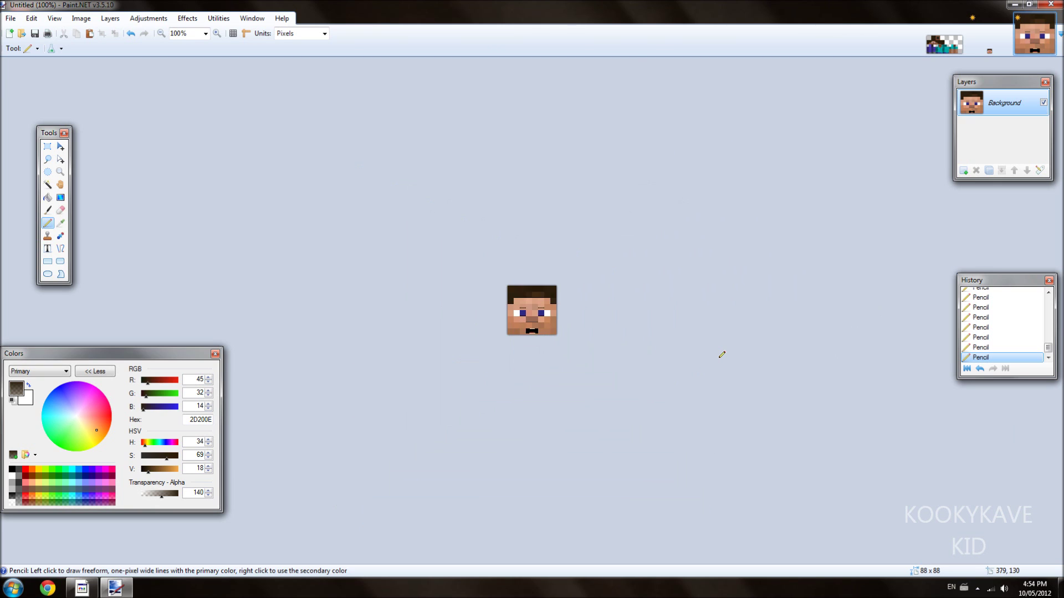
pyautogui.scroll(6, 721, 355)
pyautogui.scroll(2, 722, 355)
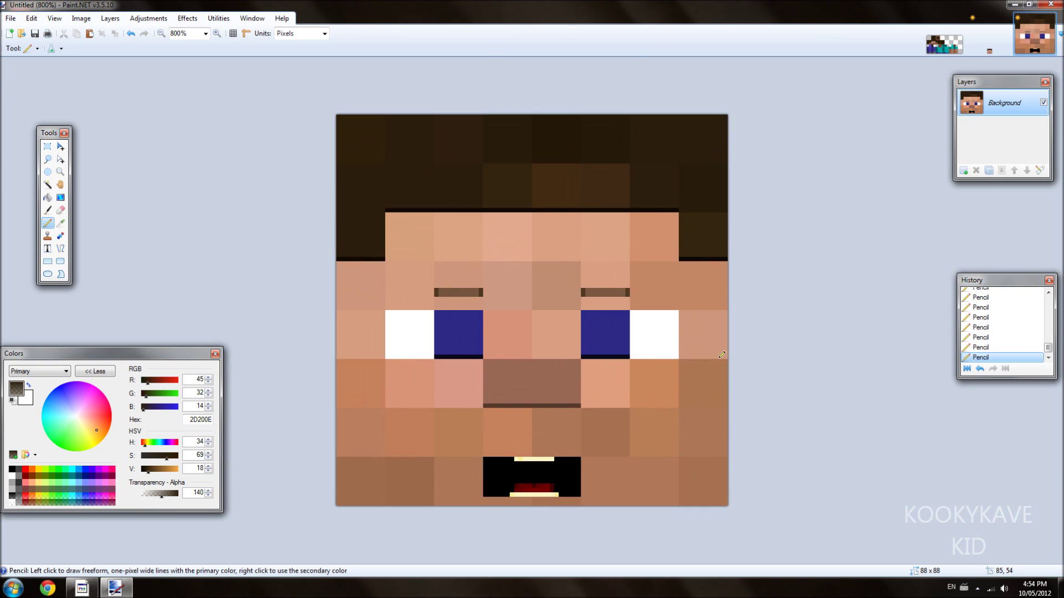
# Pencil a solid black 4 × 4 pixel pupil in the middle of each blue iris
pyautogui.click(12, 469)
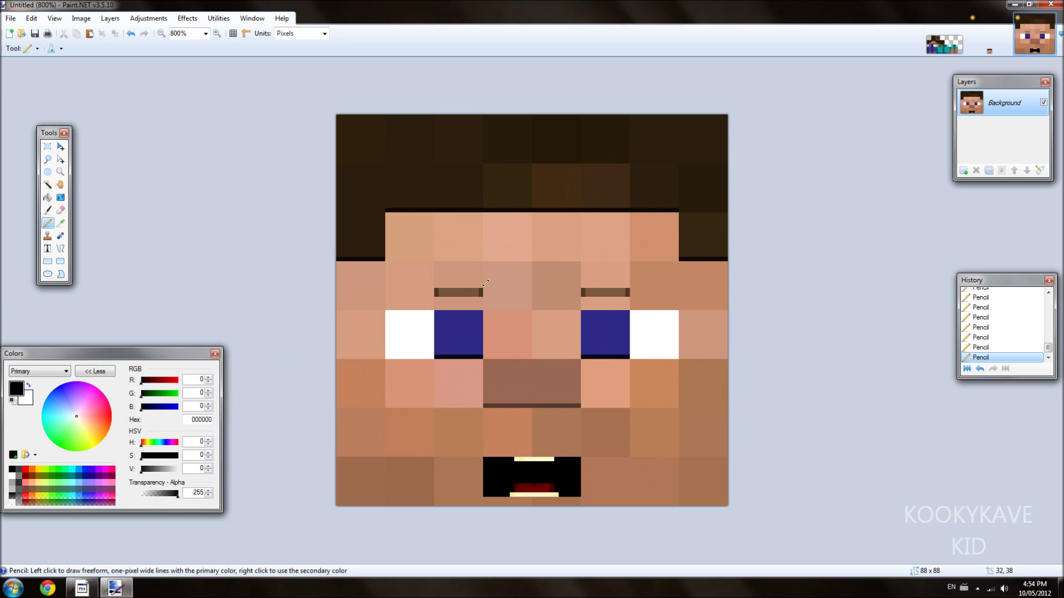
pyautogui.moveTo(460, 324)
pyautogui.mouseDown()
pyautogui.moveTo(454, 339)
pyautogui.moveTo(467, 322)
pyautogui.moveTo(463, 337)
pyautogui.mouseUp()
pyautogui.moveTo(595, 325)
pyautogui.mouseDown()
pyautogui.moveTo(596, 338)
pyautogui.moveTo(610, 337)
pyautogui.moveTo(605, 324)
pyautogui.moveTo(601, 333)
pyautogui.mouseUp()
pyautogui.moveTo(450, 330); pyautogui.dragTo(450, 325)
pyautogui.scroll(-10, 704, 404)
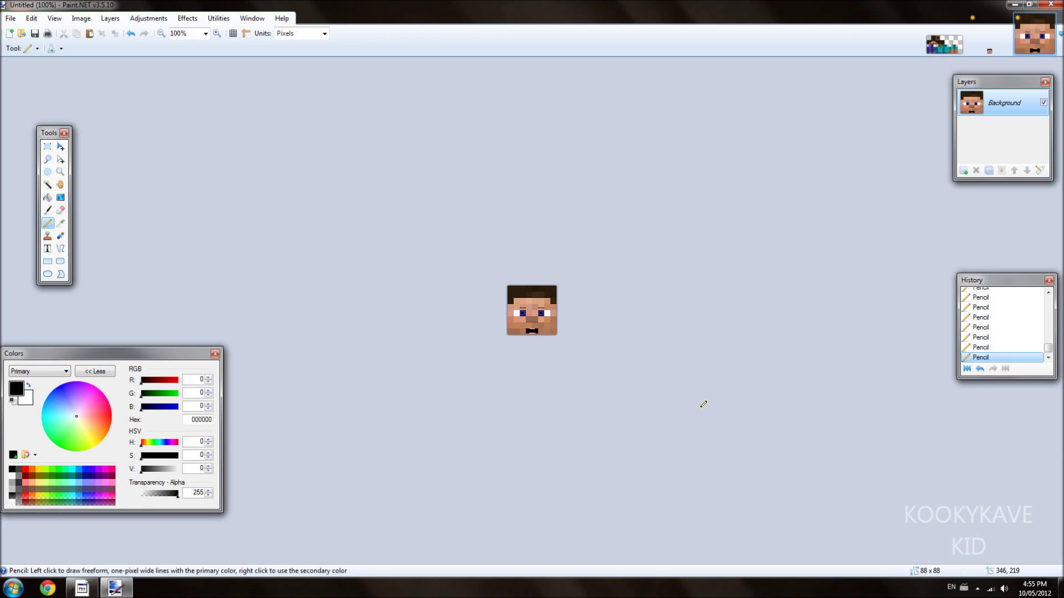
# Set the primary colour to black with alpha 128
pyautogui.scroll(12, 704, 404)
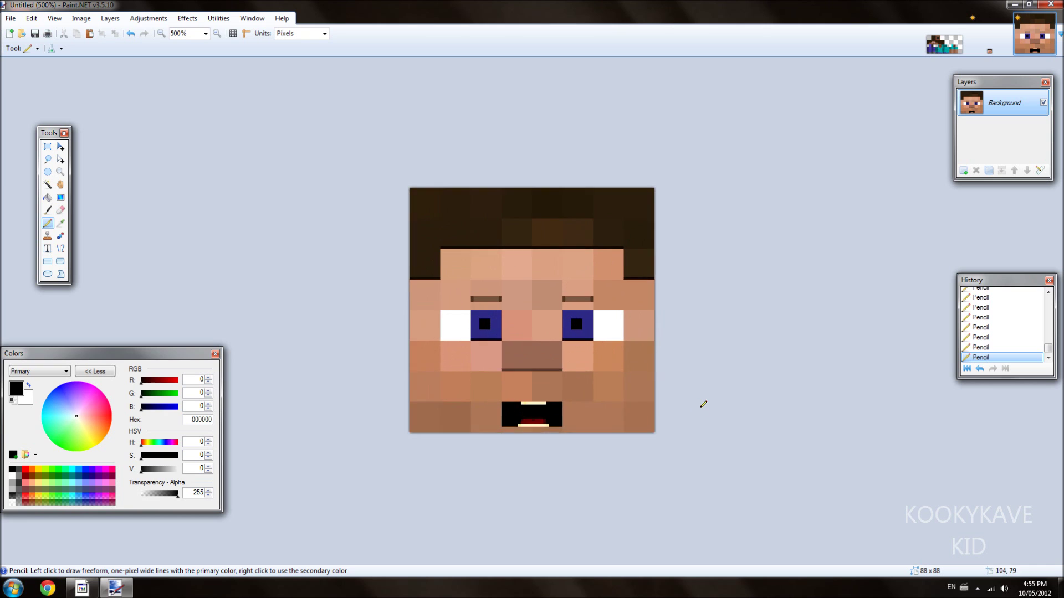
pyautogui.scroll(-1, 704, 404)
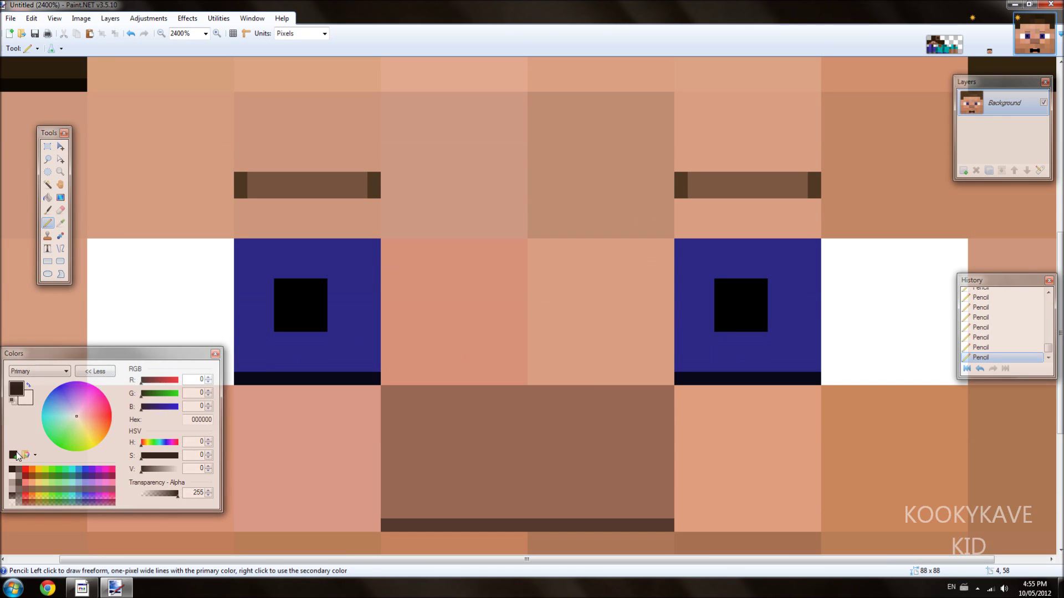
pyautogui.click(11, 497)
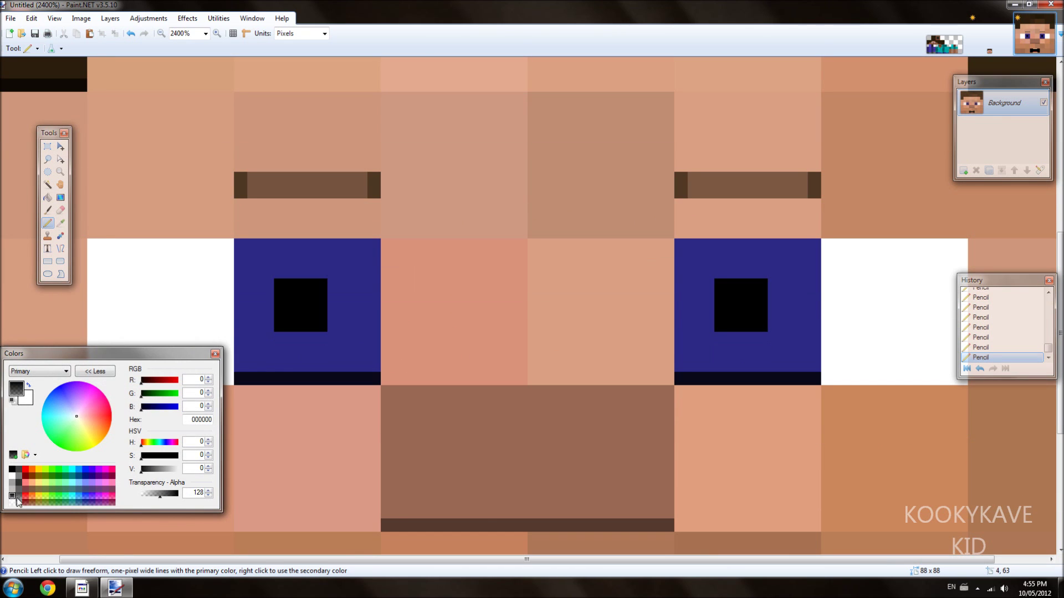
# Try pencilling two small nostrils just above the nose's lower shading line and undo the strokes
pyautogui.click(461, 512)
pyautogui.moveTo(586, 512); pyautogui.dragTo(600, 511)
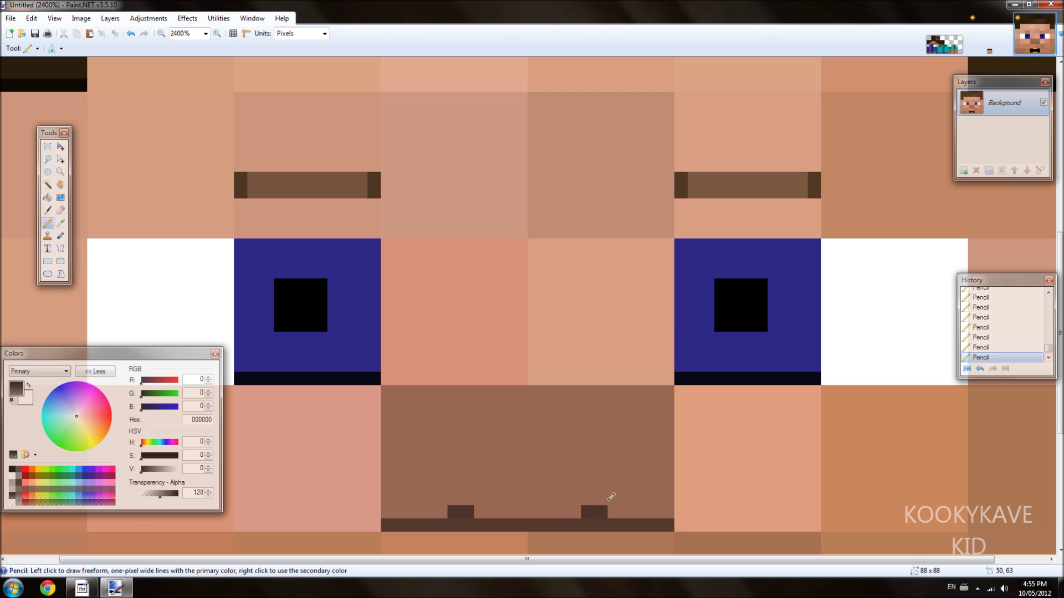
pyautogui.scroll(-9, 611, 497)
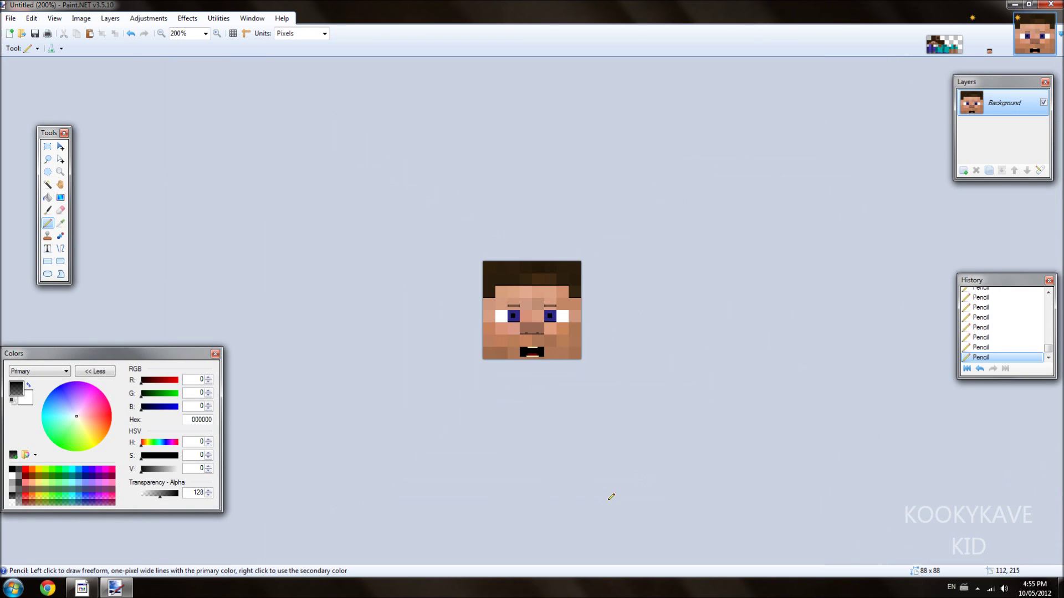
pyautogui.scroll(-1, 611, 498)
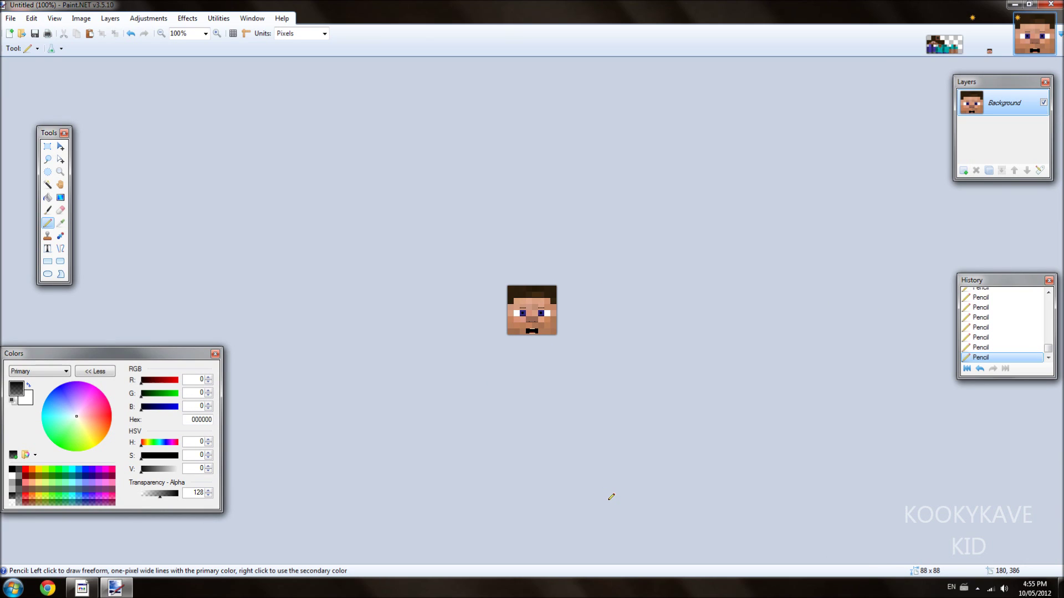
pyautogui.hotkey('ctrl', 'z')
pyautogui.hotkey('ctrl', 'z')
pyautogui.hotkey('ctrl', 'z')
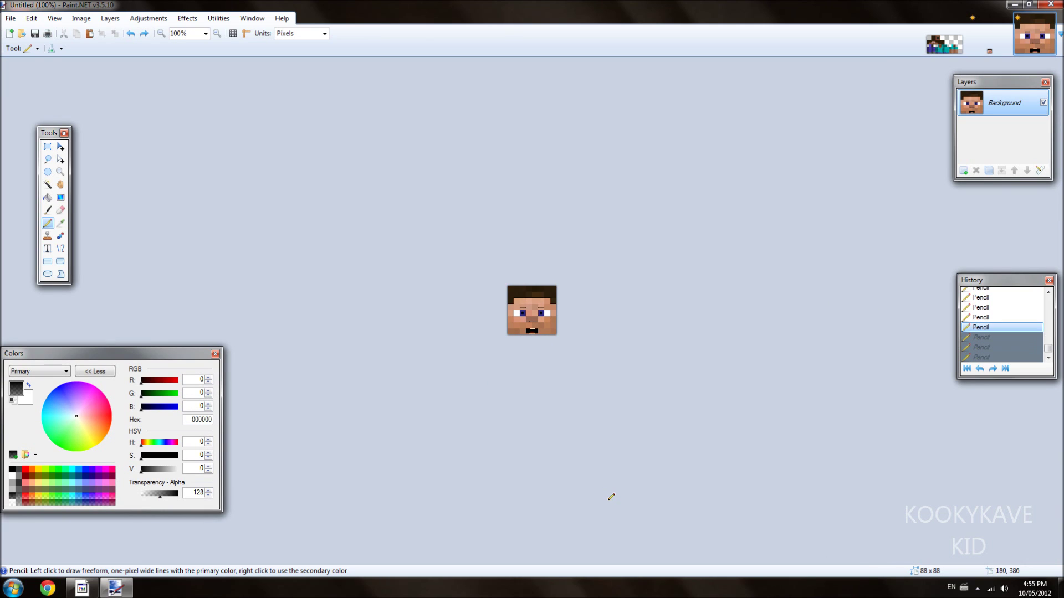
pyautogui.hotkey('ctrl', 'z')
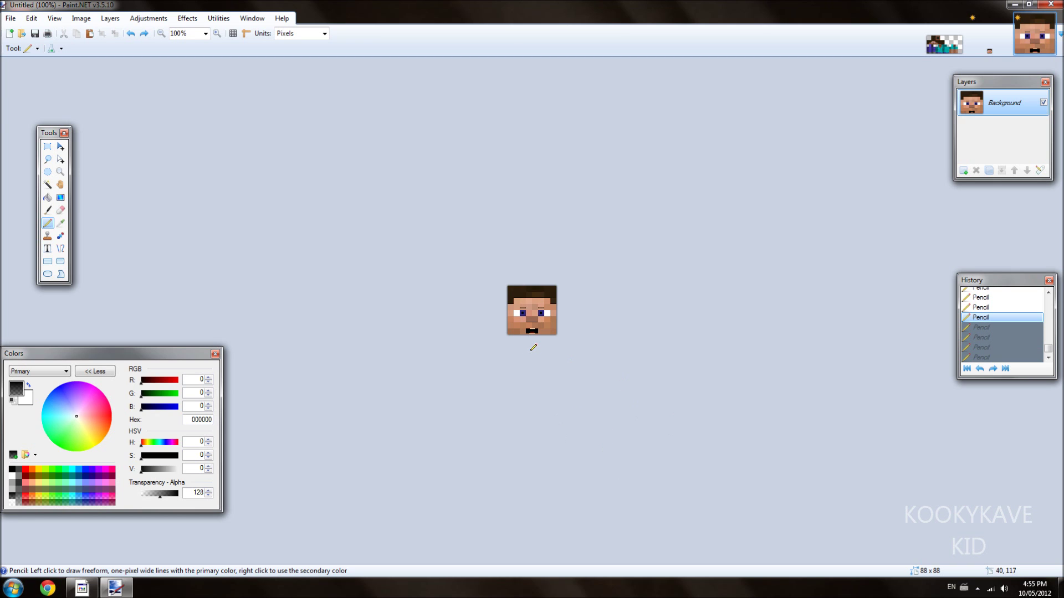
# Pencil a one-pixel shading line in black with alpha 128 directly below the mouth, spanning its full width
pyautogui.scroll(9, 533, 348)
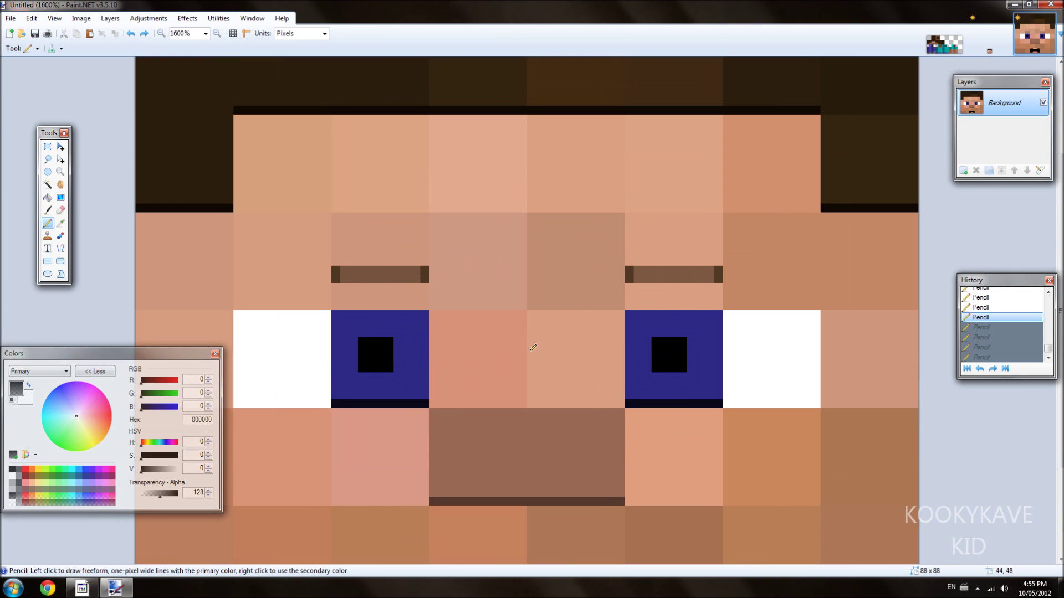
pyautogui.scroll(-3, 533, 348)
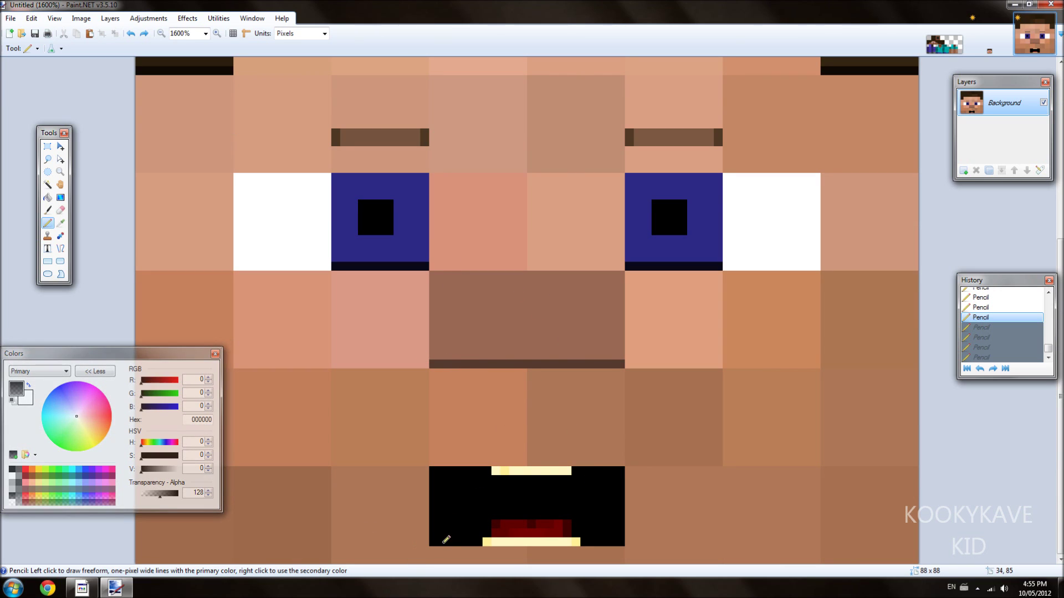
pyautogui.moveTo(431, 550)
pyautogui.mouseDown()
pyautogui.moveTo(617, 549)
pyautogui.moveTo(446, 549)
pyautogui.mouseUp()
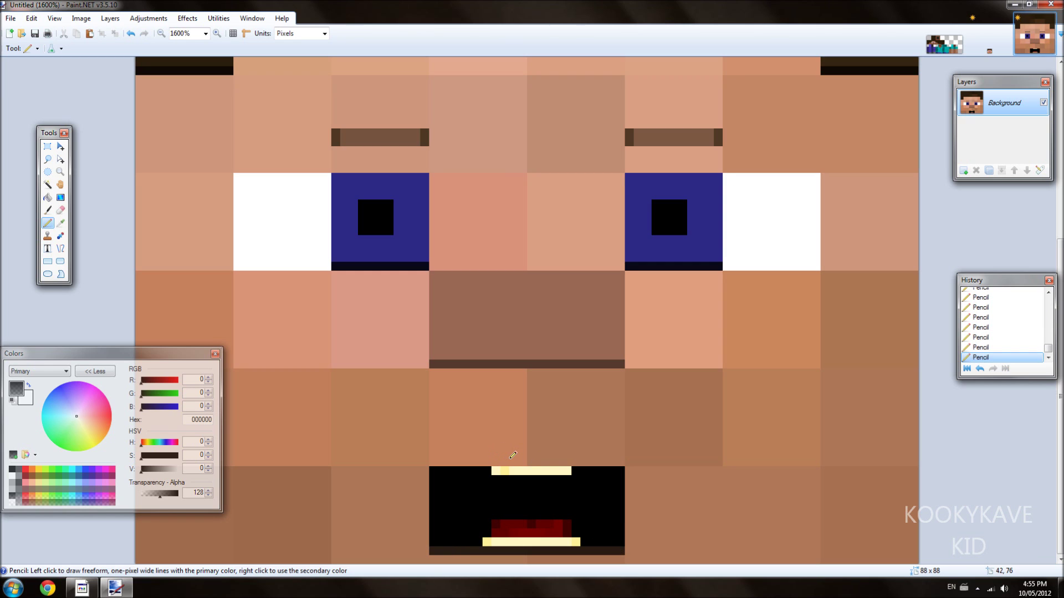
pyautogui.keyDown('ctrl'); pyautogui.scroll(-8, 512, 455); pyautogui.keyUp('ctrl')
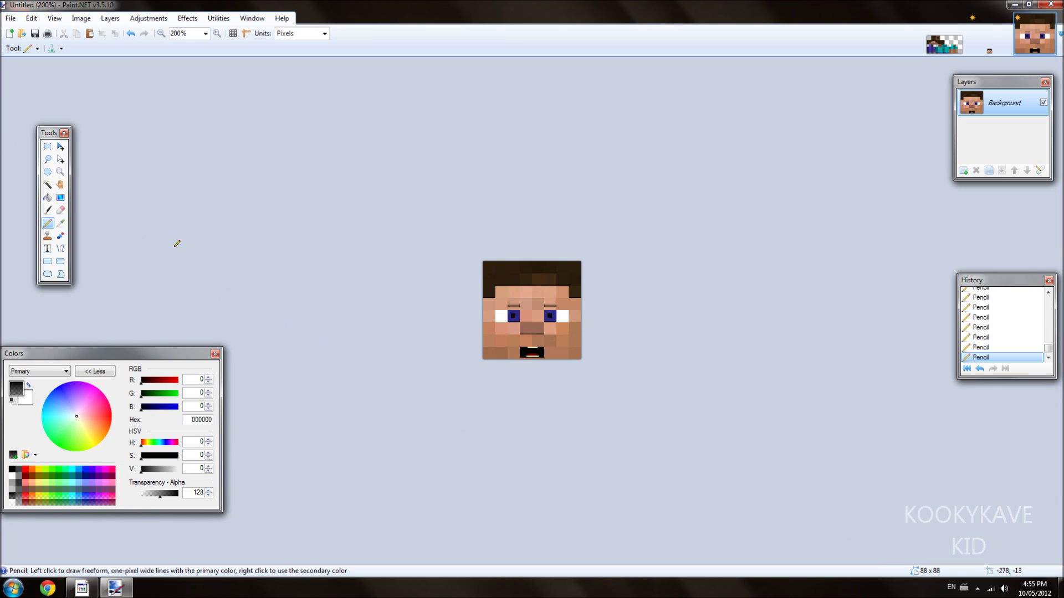
pyautogui.keyDown('ctrl'); pyautogui.scroll(-2, 177, 244); pyautogui.keyUp('ctrl')
# Try pencilling a translucent black shading line along the bottom edge of the face and undo it
pyautogui.keyDown('ctrl'); pyautogui.scroll(6, 176, 243); pyautogui.keyUp('ctrl')
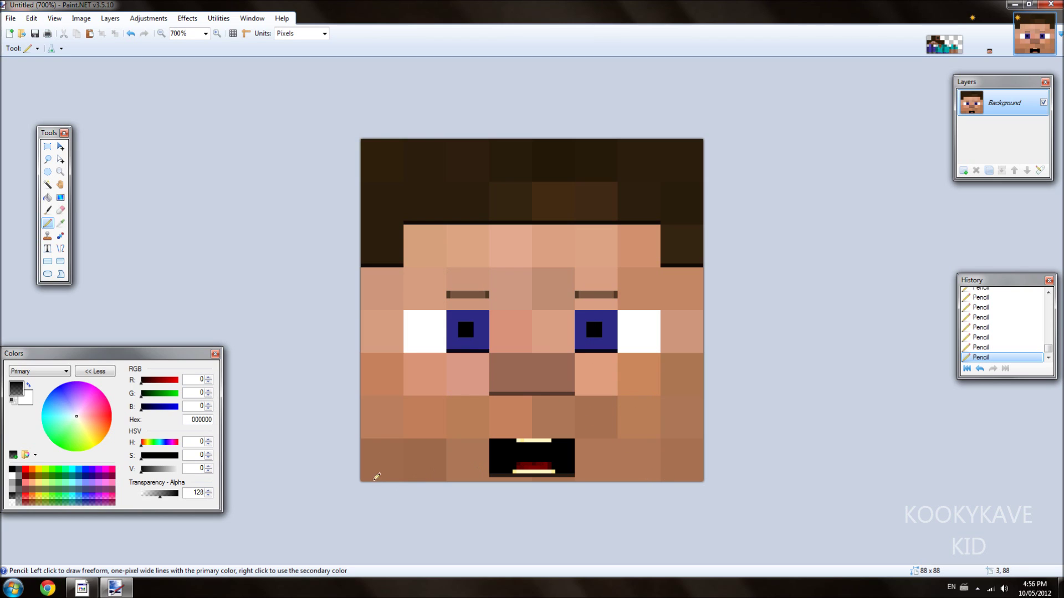
pyautogui.moveTo(365, 475); pyautogui.dragTo(707, 476)
pyautogui.scroll(-9, 713, 475)
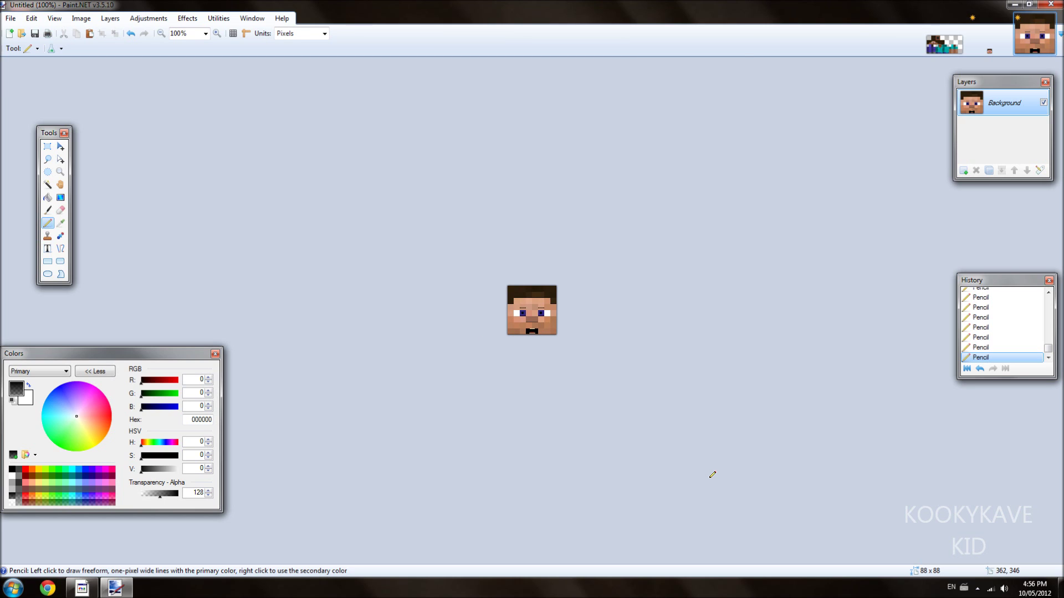
pyautogui.scroll(9, 713, 474)
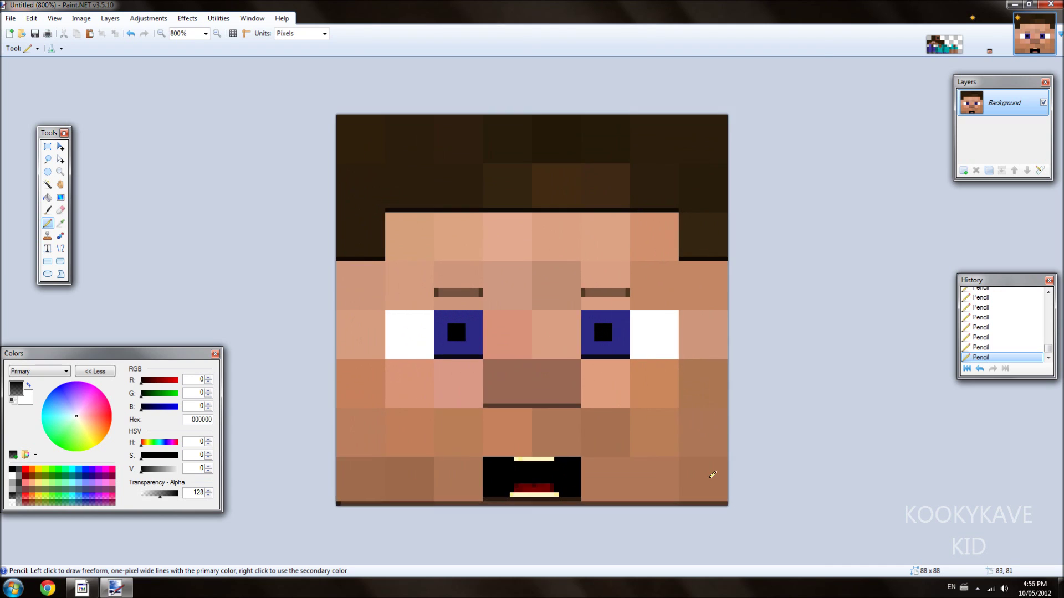
pyautogui.hotkey('ctrl', 'z')
# Activate the Rectangle Select tool for the face image
pyautogui.scroll(-1, 639, 384)
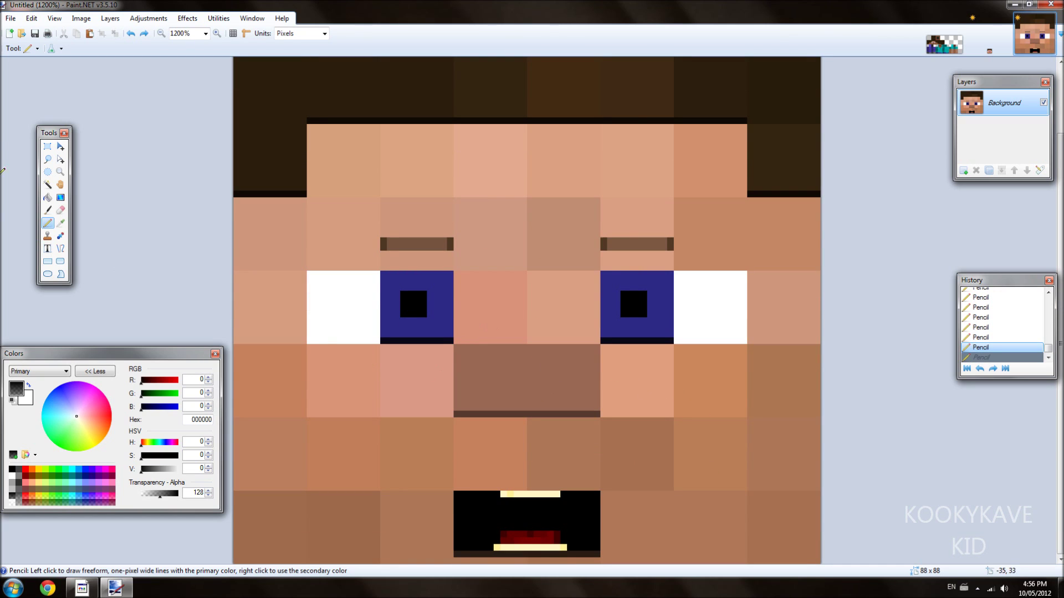
pyautogui.click(48, 147)
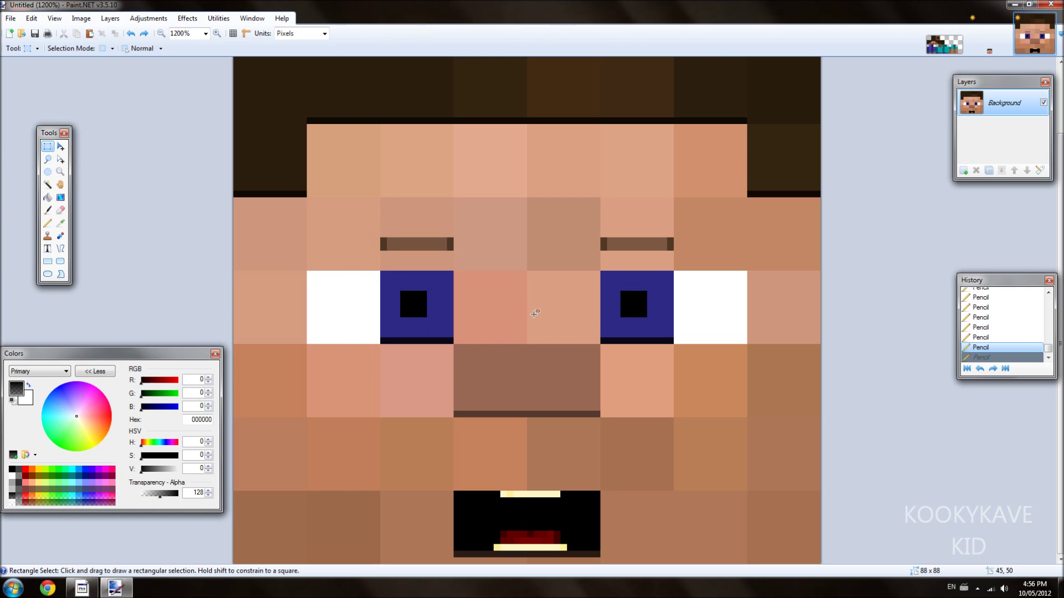